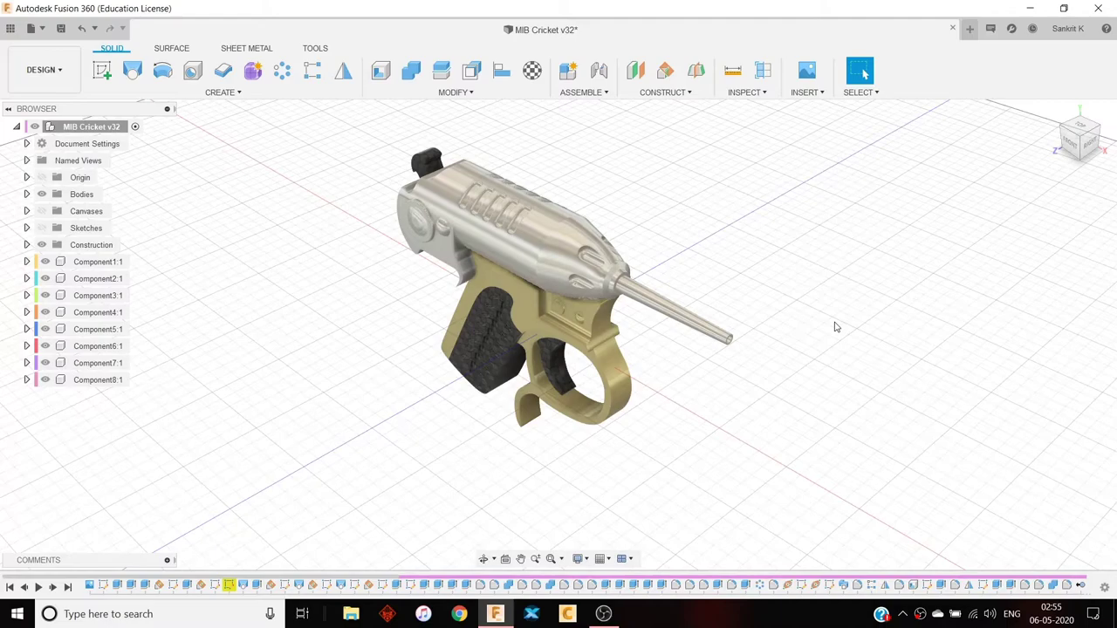
# Step: Roll the design history back to just after the inserted canvas and show the reference image in front view
pyautogui.keyDown('shift'); pyautogui.moveTo(620, 423); pyautogui.dragTo(718, 353, button='middle'); pyautogui.keyUp('shift')
pyautogui.scroll(5, 489, 216)
pyautogui.moveTo(566, 221); pyautogui.dragTo(497, 163, button='middle')
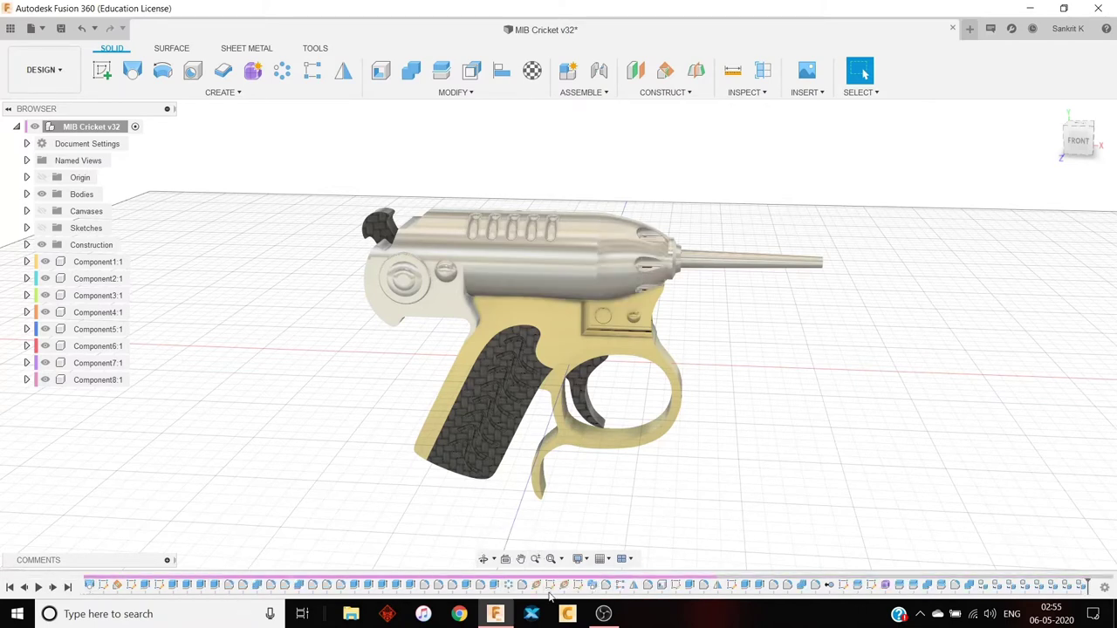
pyautogui.scroll(5, 550, 597)
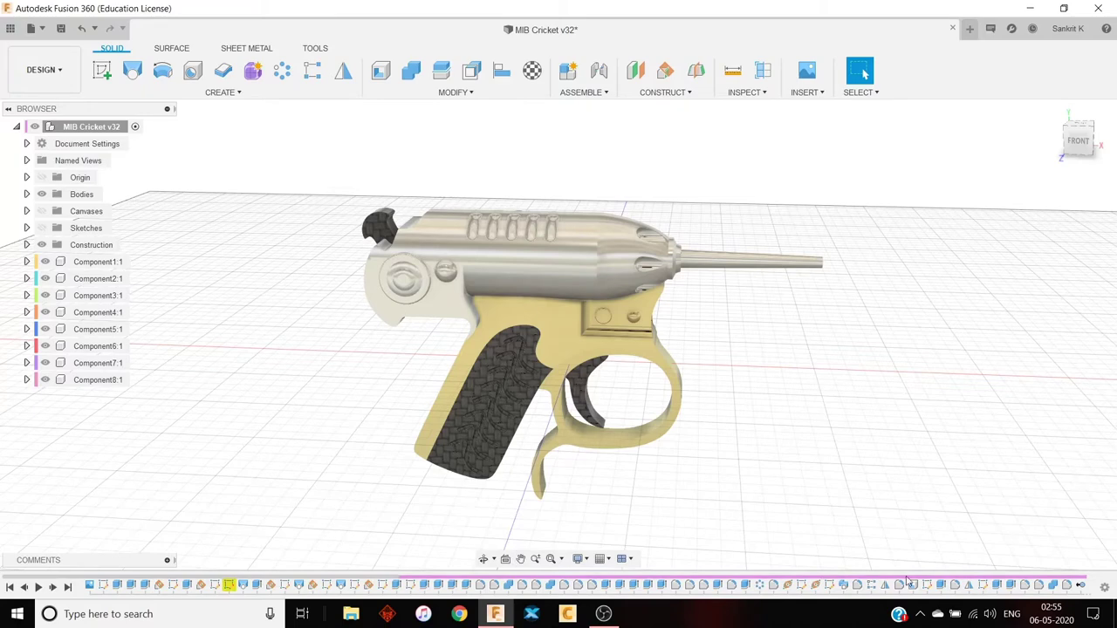
pyautogui.rightClick(90, 586)
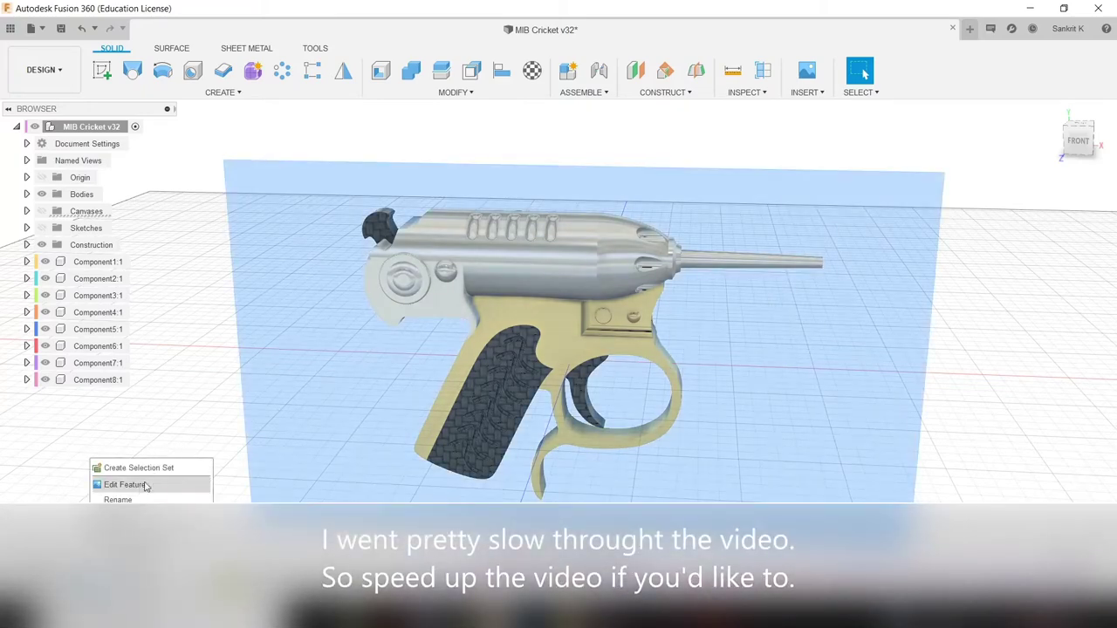
pyautogui.click(152, 561)
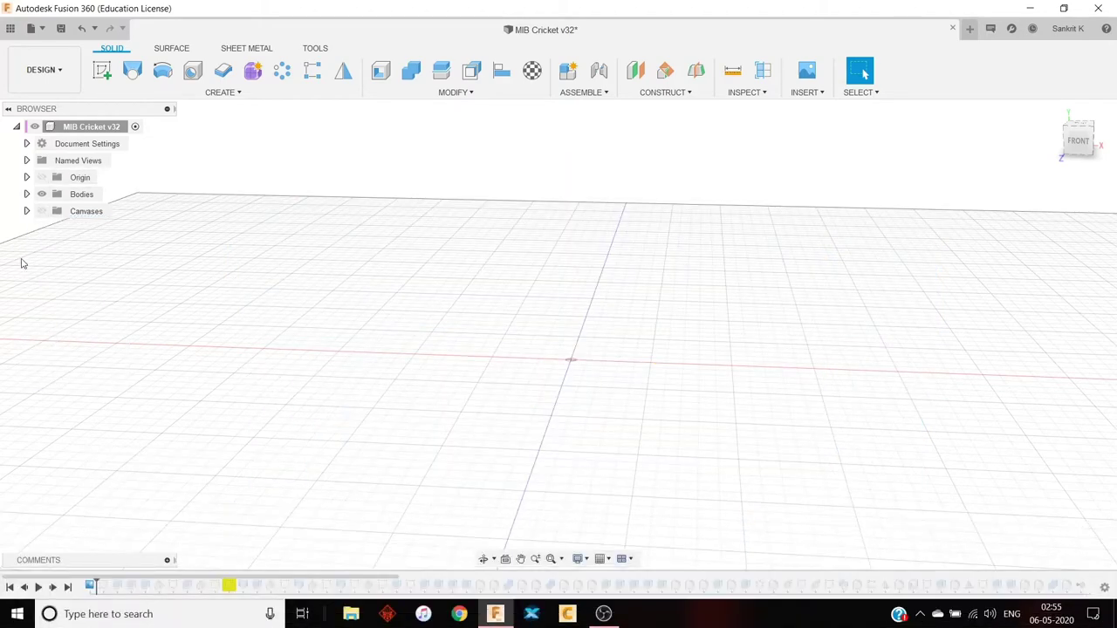
pyautogui.click(40, 212)
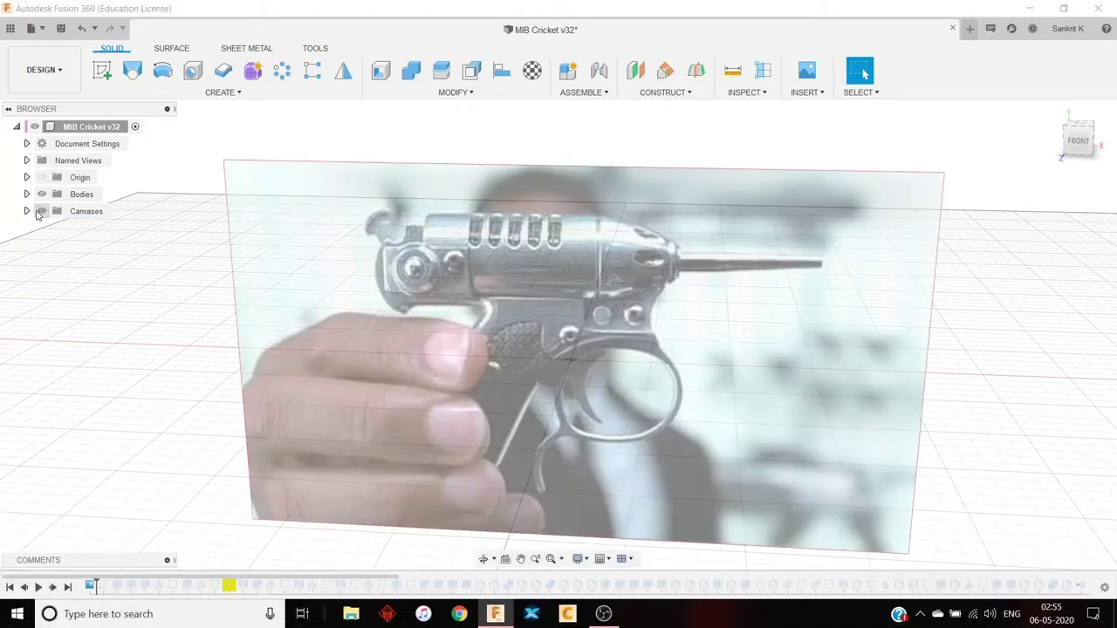
pyautogui.click(1083, 148)
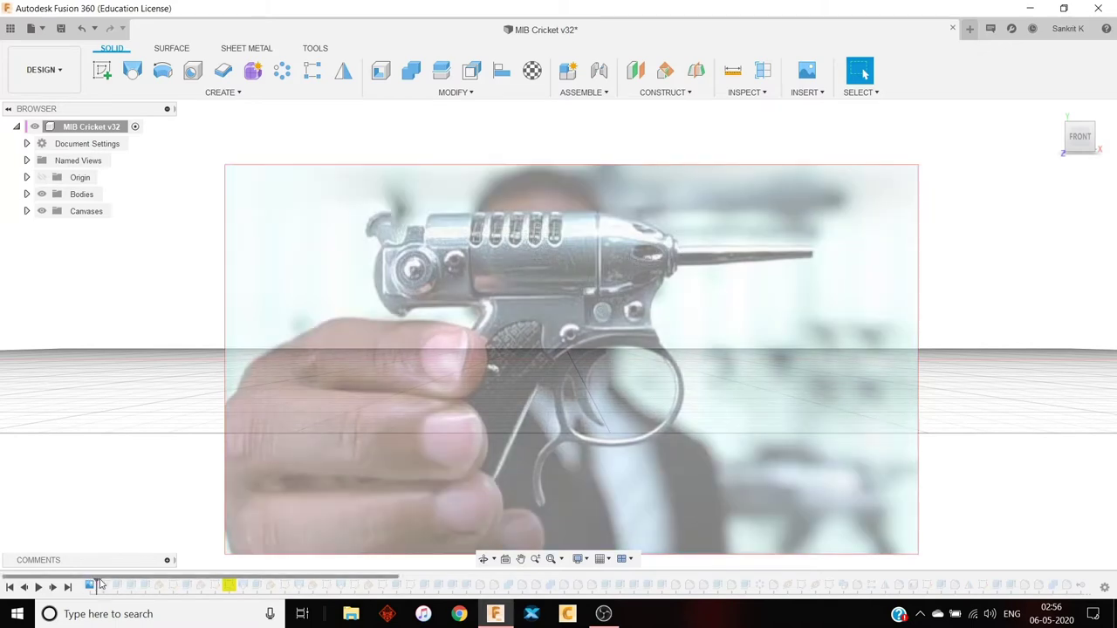
# Step: Advance the design history past the first sketch and show Sketch1 over the reference image
pyautogui.moveTo(96, 586); pyautogui.dragTo(111, 589)
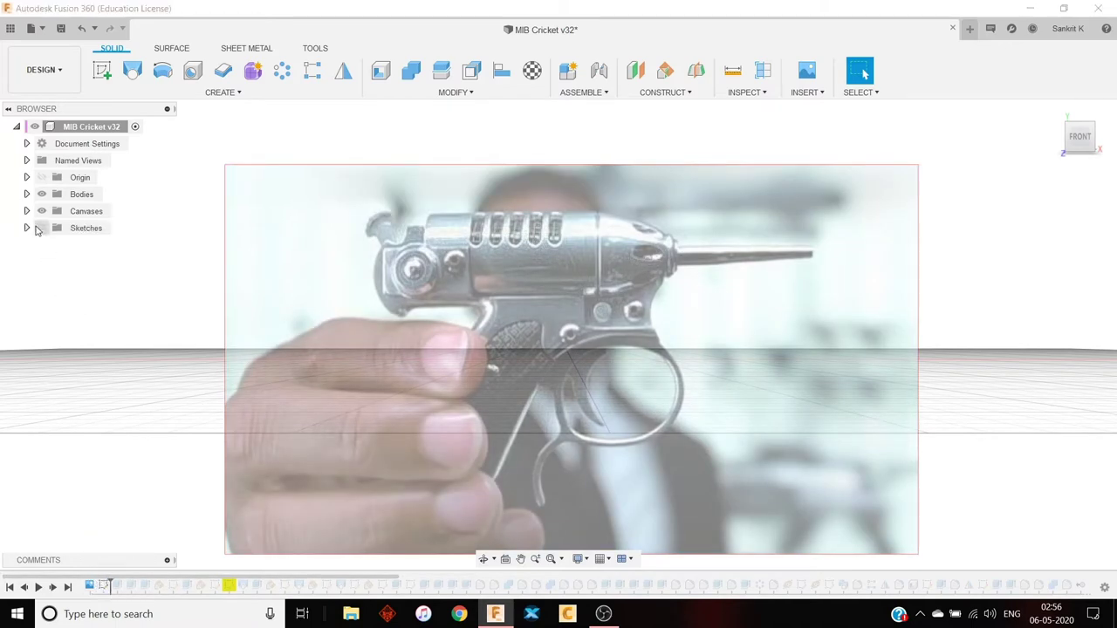
pyautogui.click(27, 227)
pyautogui.click(51, 245)
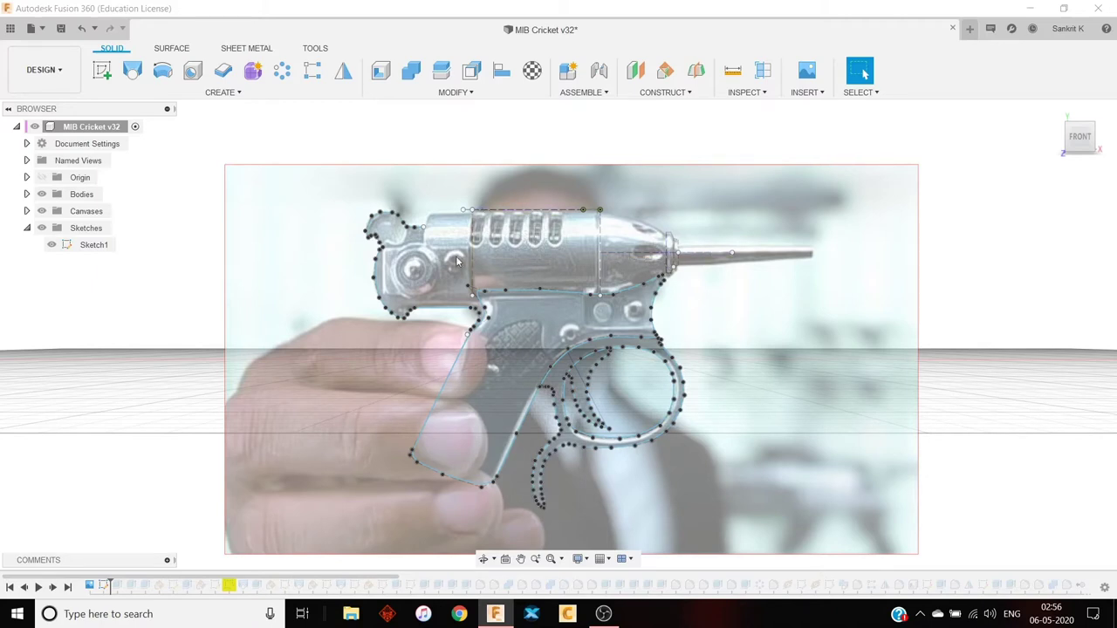
# Step: Advance the design history past the grip extrusion and show Body1 of Group1
pyautogui.moveTo(109, 584); pyautogui.dragTo(123, 583)
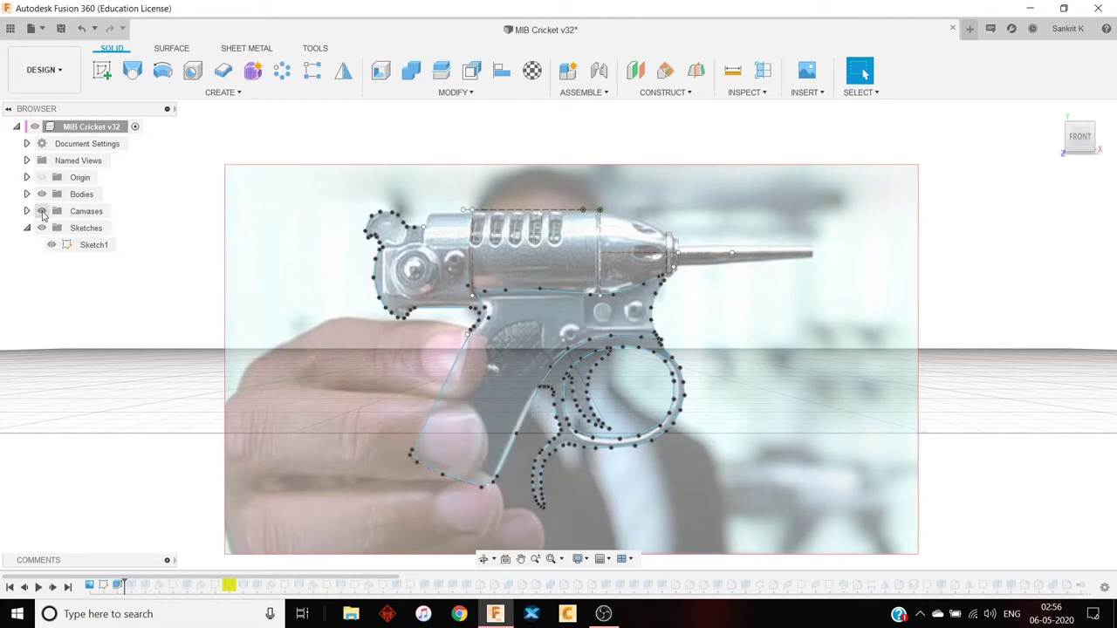
pyautogui.click(28, 193)
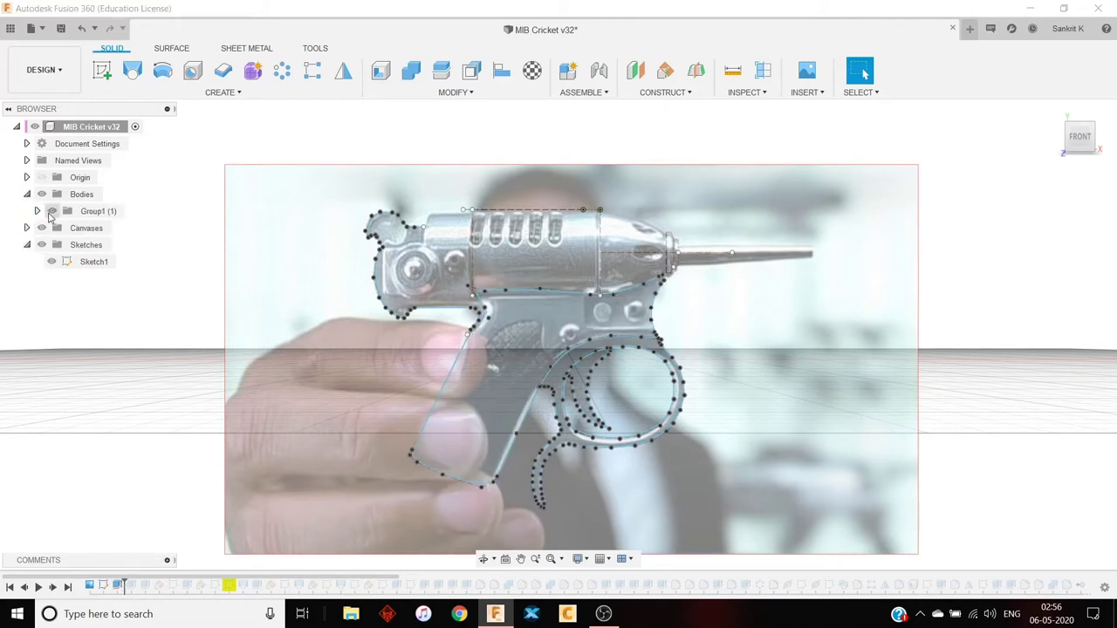
pyautogui.click(38, 212)
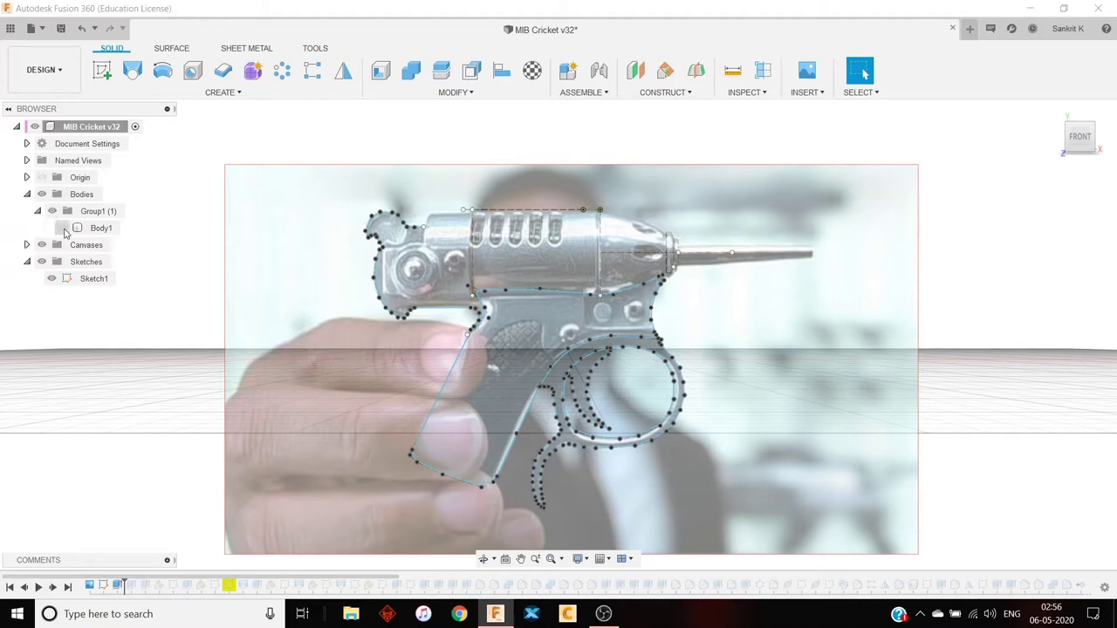
pyautogui.click(62, 228)
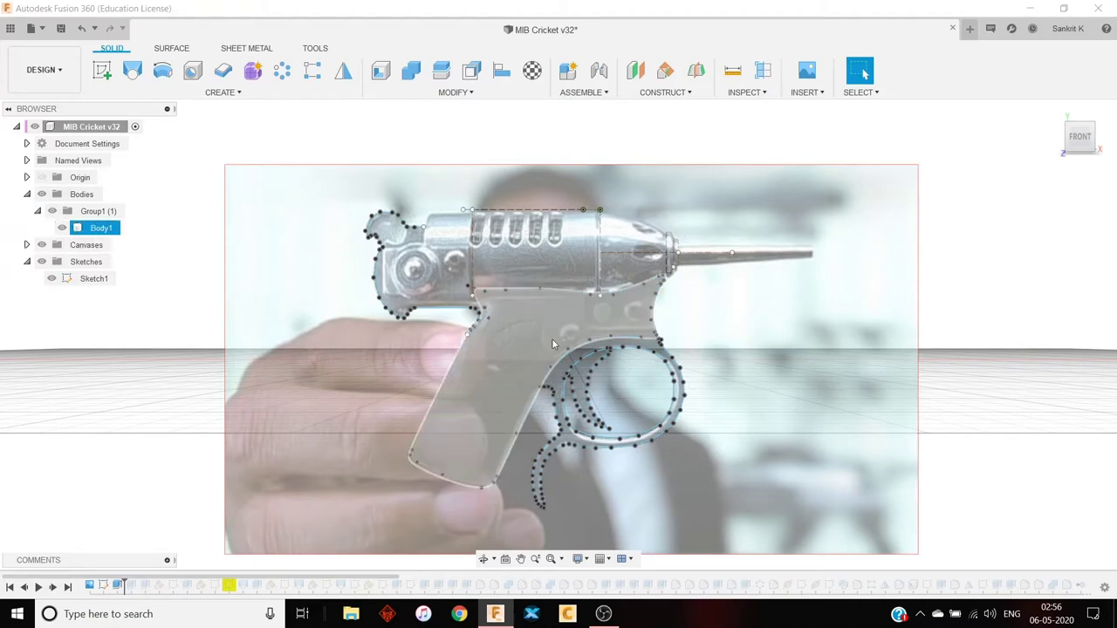
pyautogui.keyDown('shift'); pyautogui.moveTo(645, 411); pyautogui.dragTo(666, 408, button='middle'); pyautogui.keyUp('shift')
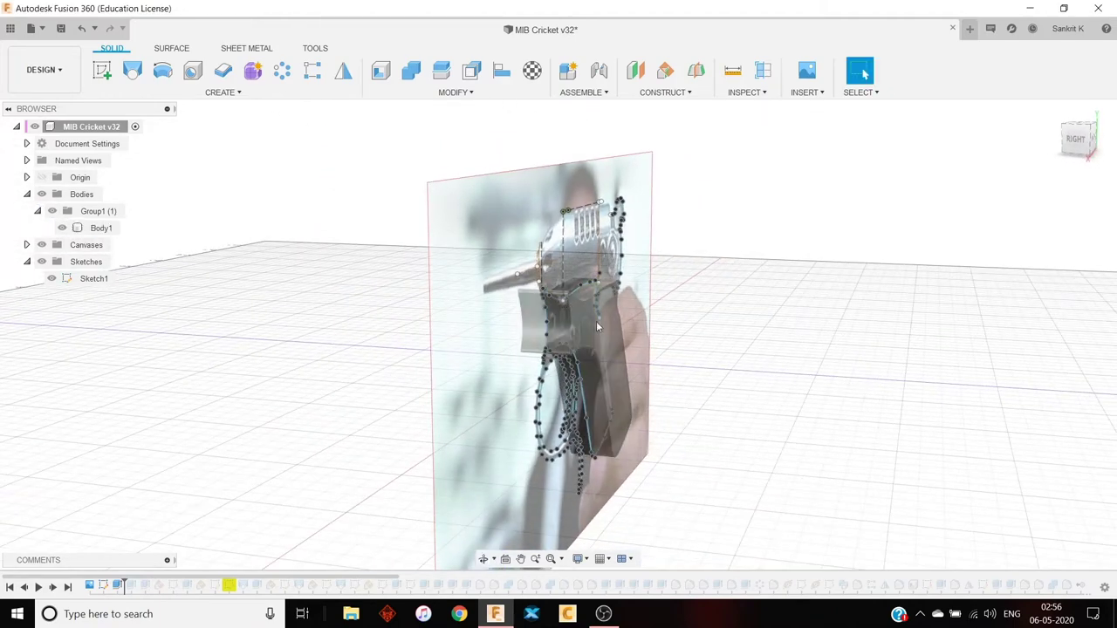
pyautogui.keyDown('shift'); pyautogui.moveTo(681, 357); pyautogui.dragTo(819, 359, button='middle'); pyautogui.keyUp('shift')
pyautogui.click(740, 311)
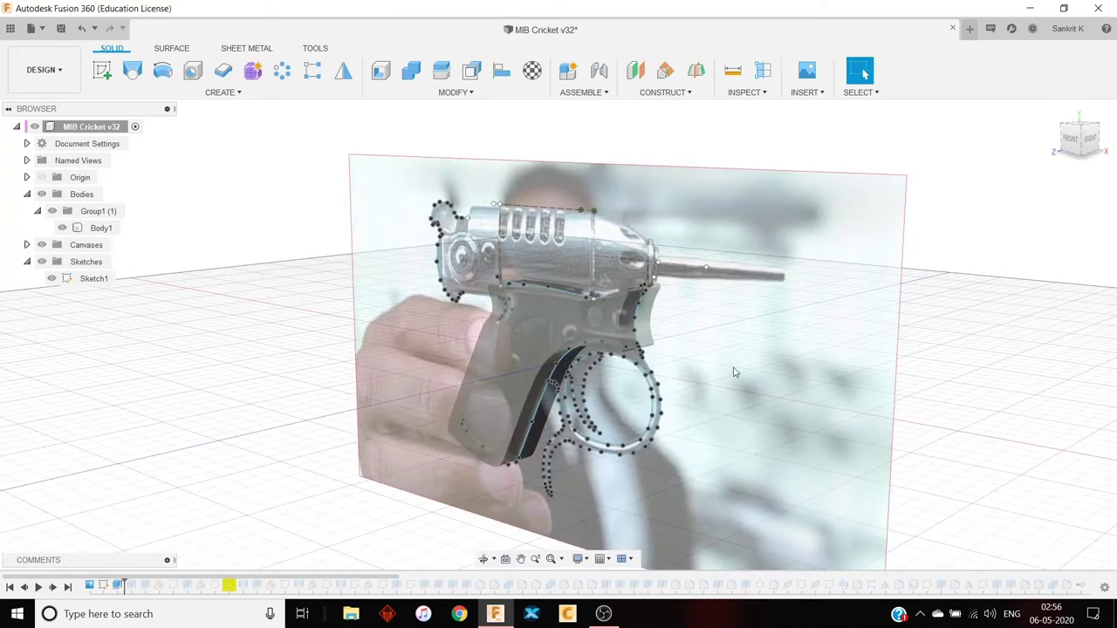
# Step: Advance the design history through the trigger guard and trigger extrusions, viewed from the front
pyautogui.click(1070, 140)
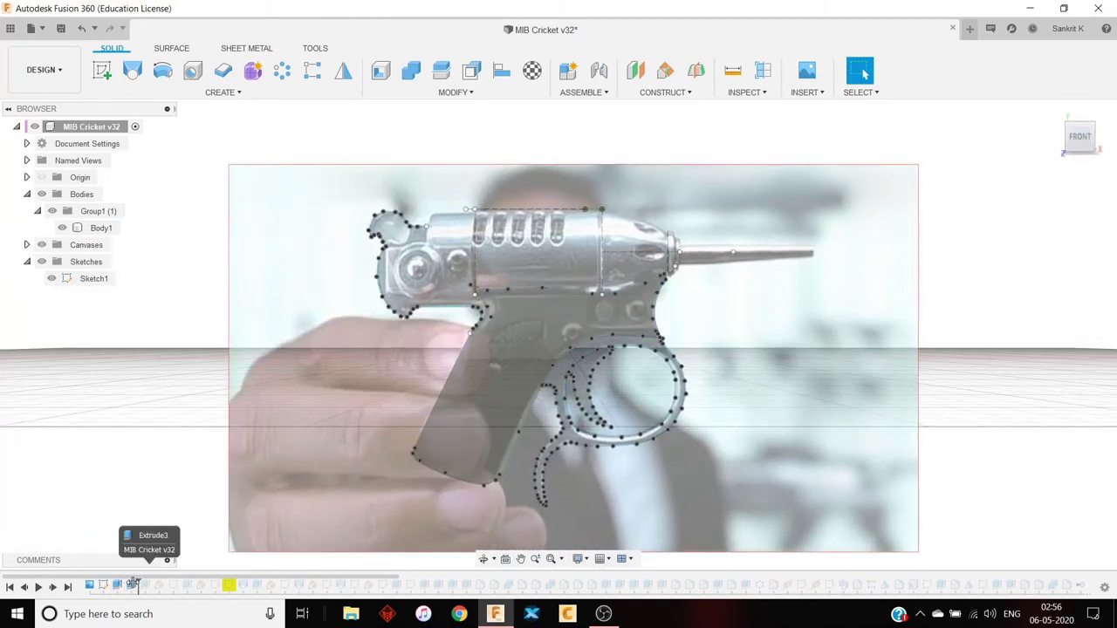
pyautogui.moveTo(124, 582); pyautogui.dragTo(137, 583)
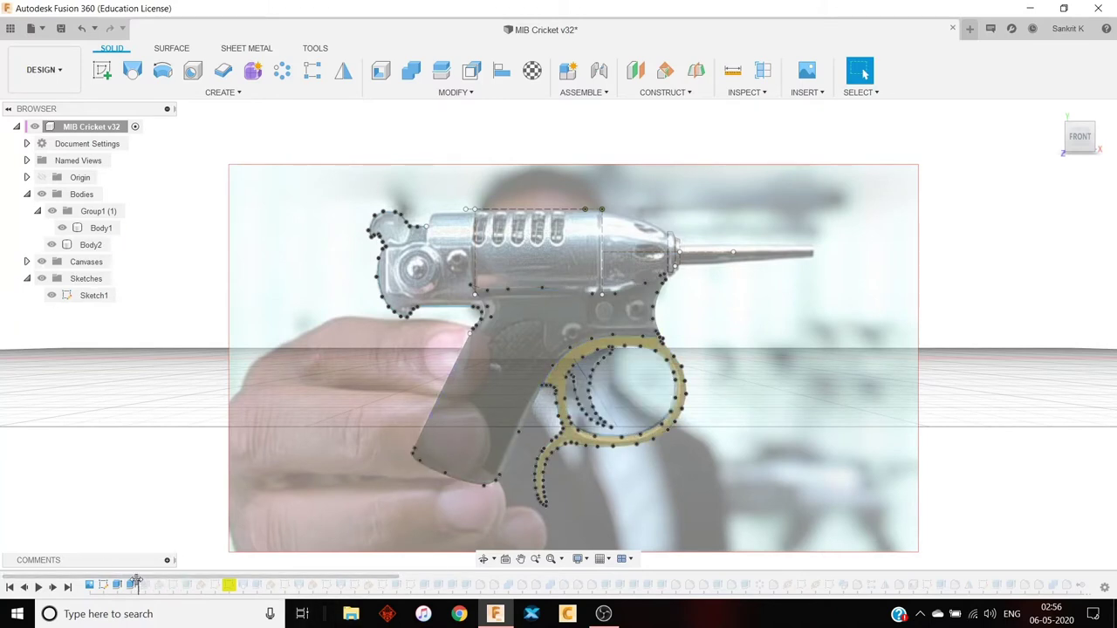
pyautogui.moveTo(137, 583); pyautogui.dragTo(150, 583)
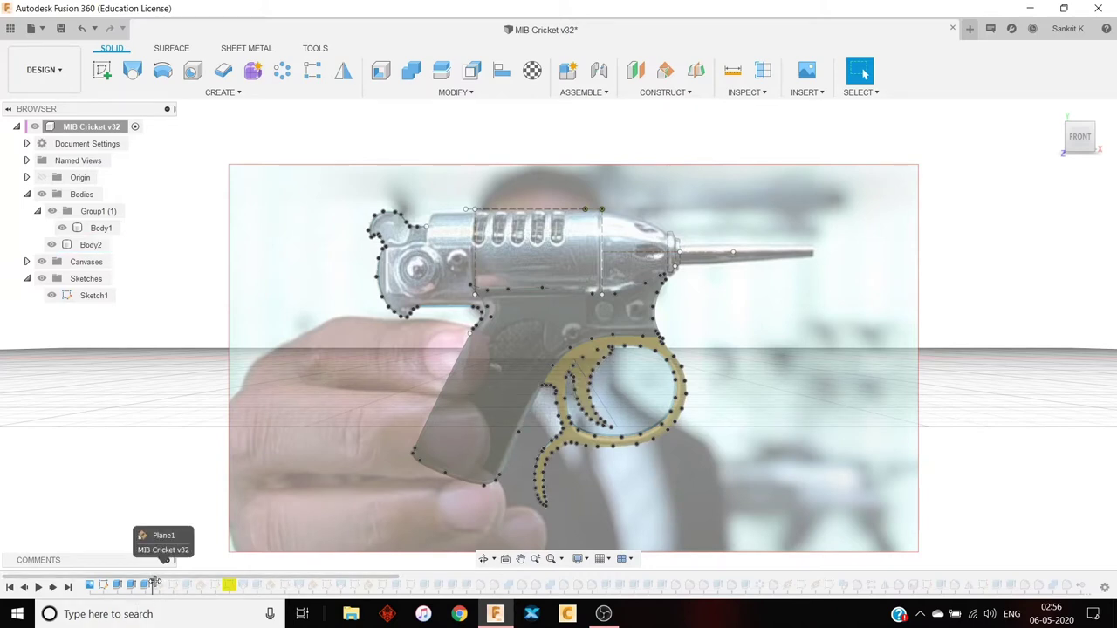
# Step: Advance the design history past the first construction plane and inspect the grip and guard in 3D
pyautogui.moveTo(158, 583); pyautogui.dragTo(164, 583)
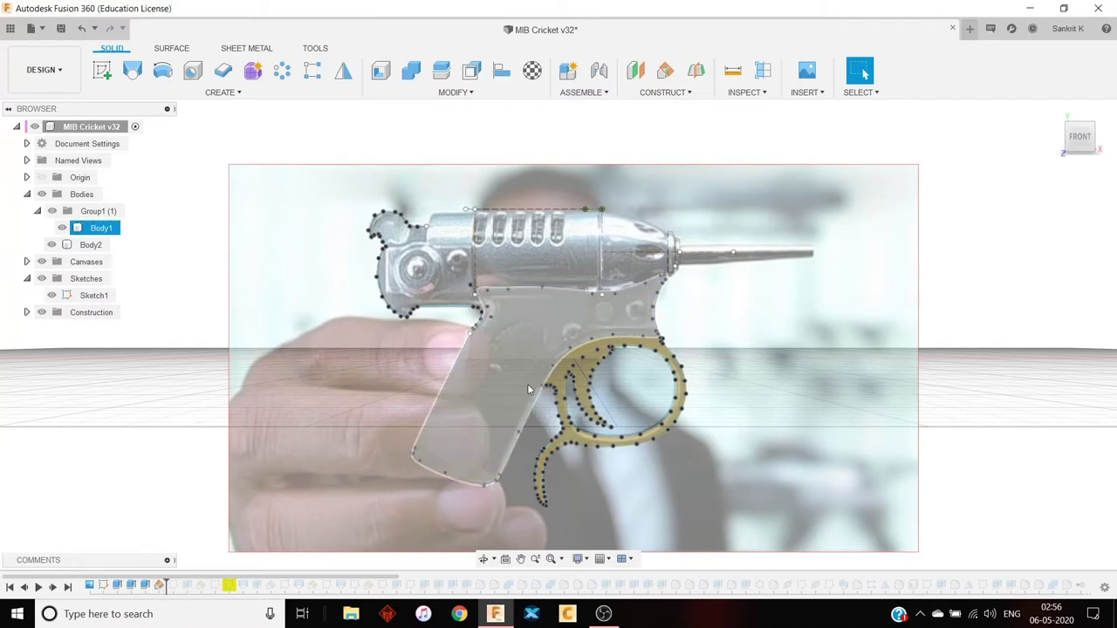
pyautogui.keyDown('shift'); pyautogui.moveTo(711, 264); pyautogui.dragTo(596, 260, button='middle'); pyautogui.keyUp('shift')
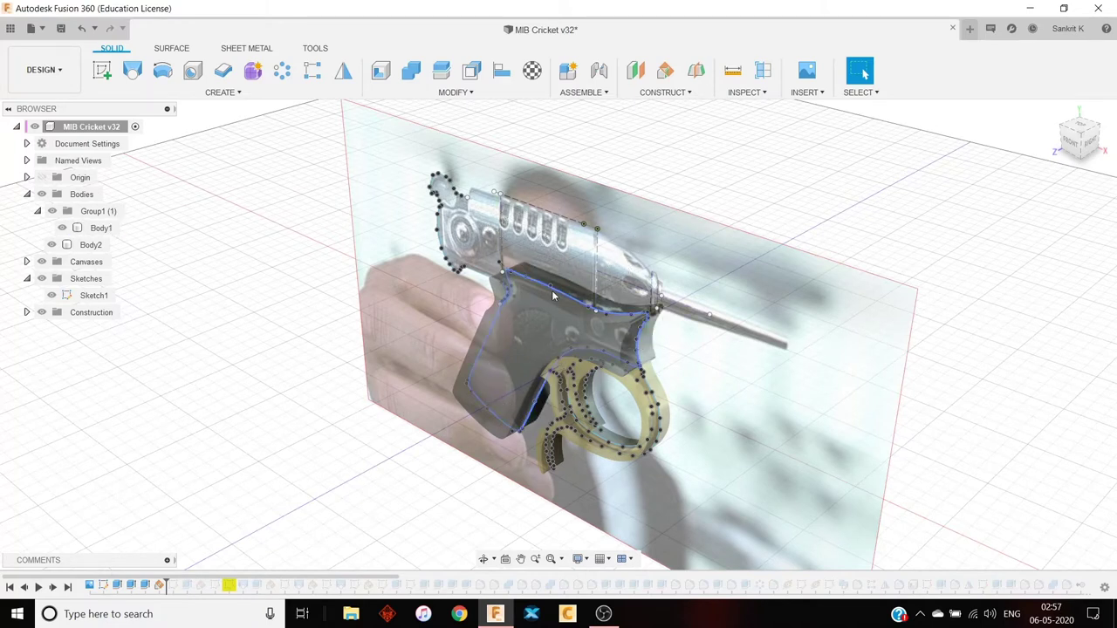
pyautogui.click(1069, 141)
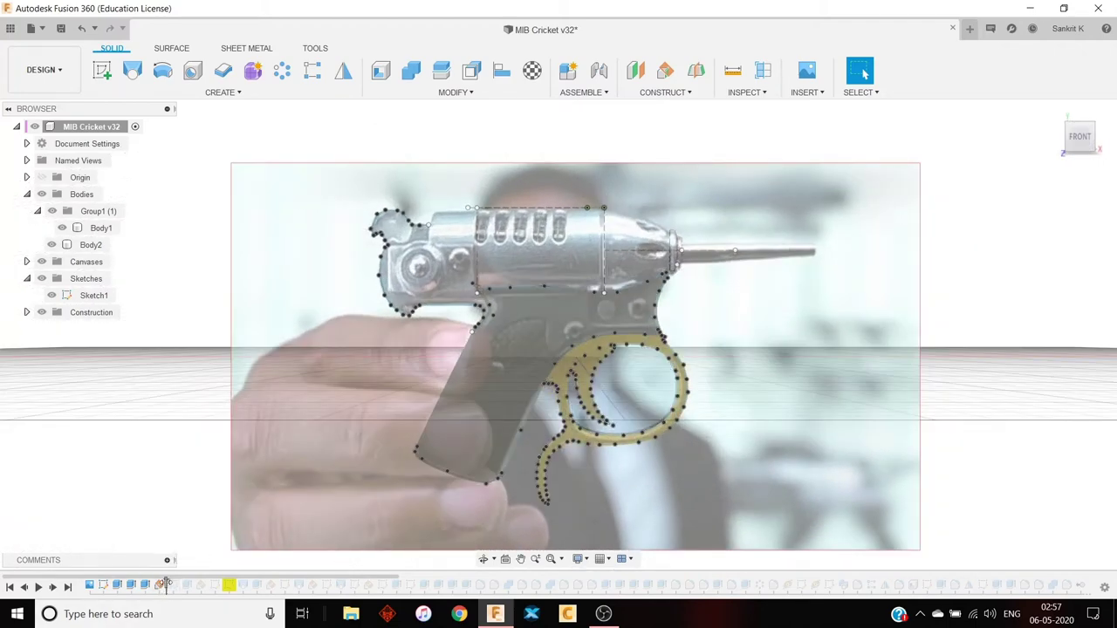
# Step: Advance the design history past Sketch2 and highlight construction Plane1 to inspect its position on the model
pyautogui.moveTo(166, 583); pyautogui.dragTo(180, 583)
pyautogui.moveTo(661, 315)
pyautogui.keyDown('shift'); pyautogui.mouseDown(button='middle')
pyautogui.moveTo(704, 304)
pyautogui.moveTo(698, 321)
pyautogui.mouseUp(button='middle'); pyautogui.keyUp('shift')
pyautogui.click(55, 316)
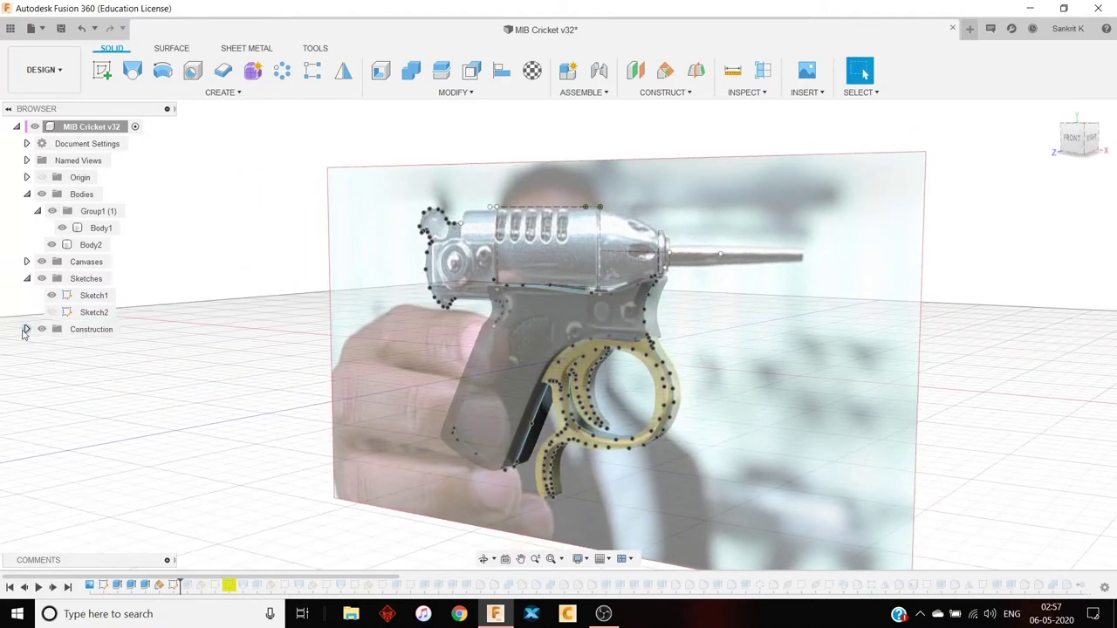
pyautogui.click(26, 329)
pyautogui.click(70, 346)
pyautogui.keyDown('shift'); pyautogui.moveTo(591, 232); pyautogui.dragTo(618, 203, button='middle'); pyautogui.keyUp('shift')
pyautogui.keyDown('shift'); pyautogui.moveTo(648, 262); pyautogui.dragTo(669, 251, button='middle'); pyautogui.keyUp('shift')
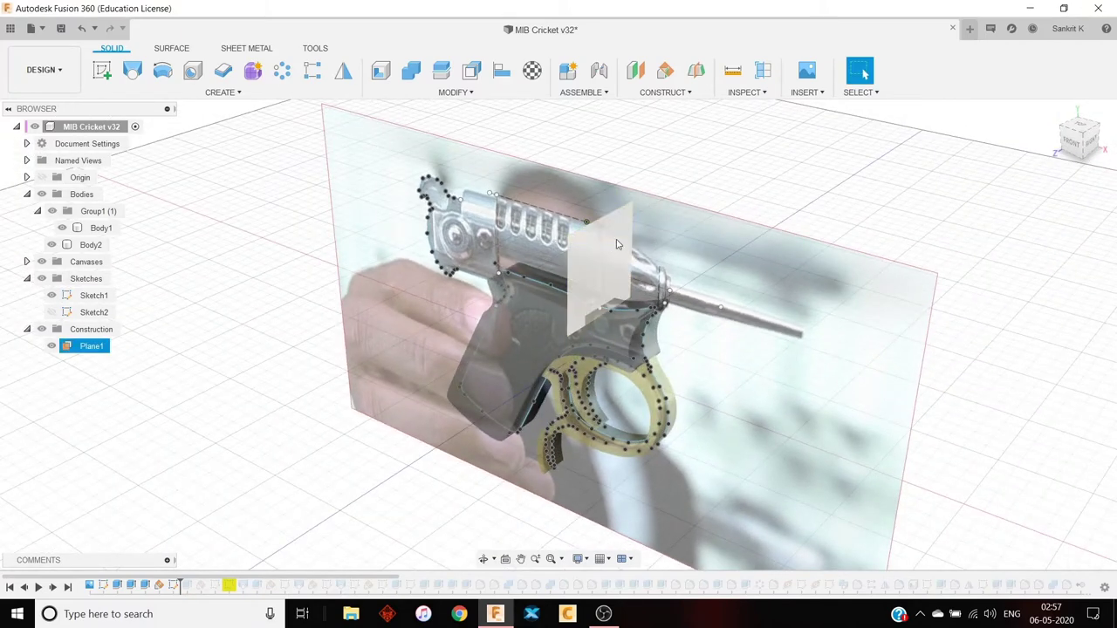
pyautogui.click(546, 369)
pyautogui.press('Escape')
pyautogui.keyDown('shift'); pyautogui.moveTo(547, 368); pyautogui.dragTo(576, 344, button='middle'); pyautogui.keyUp('shift')
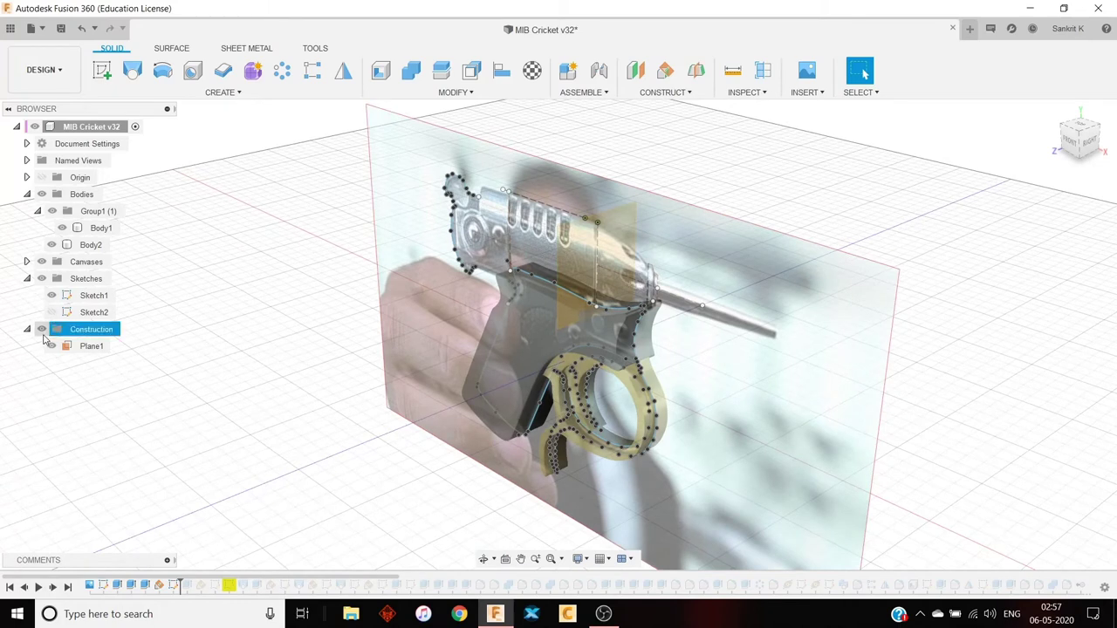
# Step: Show the circle sketch on Plane1 and advance the design history past the extrusion of the cylindrical barrel body
pyautogui.click(52, 313)
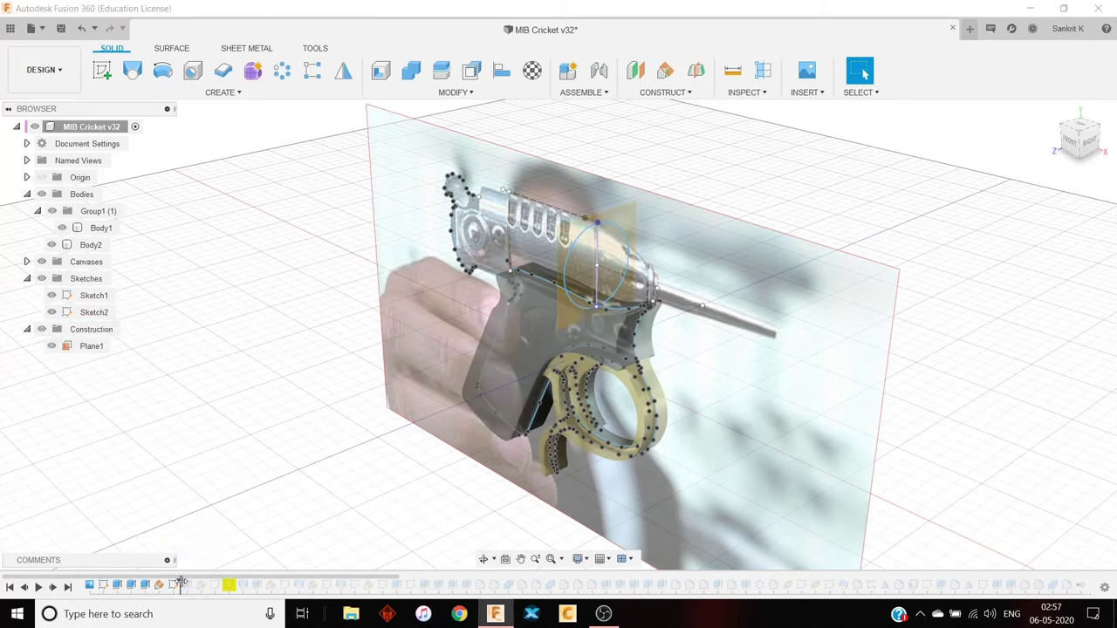
pyautogui.moveTo(181, 585); pyautogui.dragTo(194, 585)
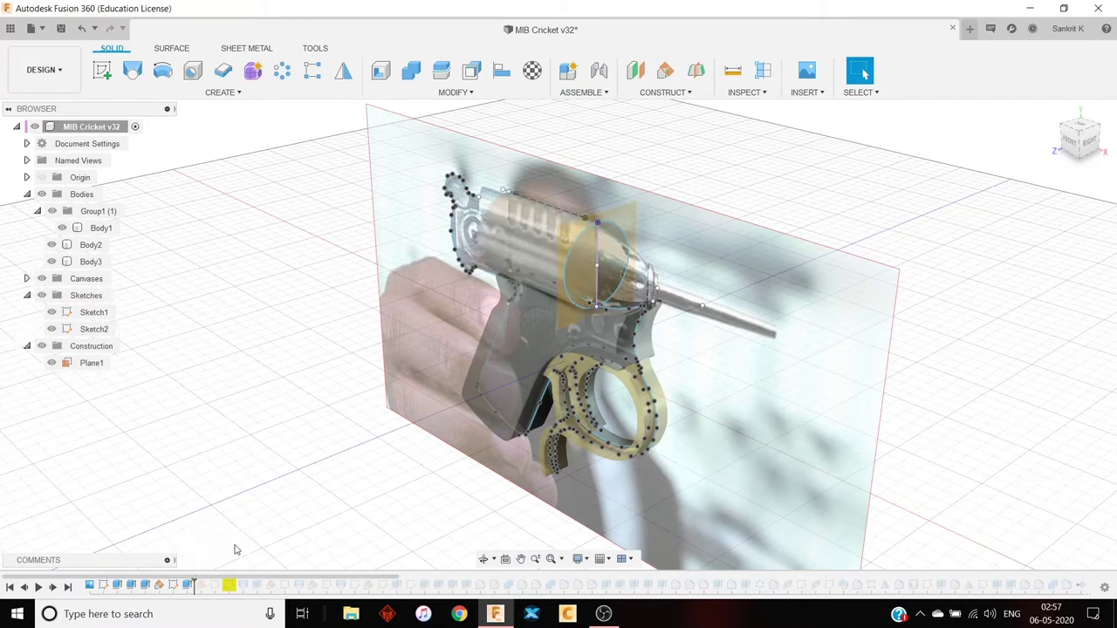
pyautogui.keyDown('shift'); pyautogui.moveTo(490, 292); pyautogui.dragTo(495, 221, button='middle'); pyautogui.keyUp('shift')
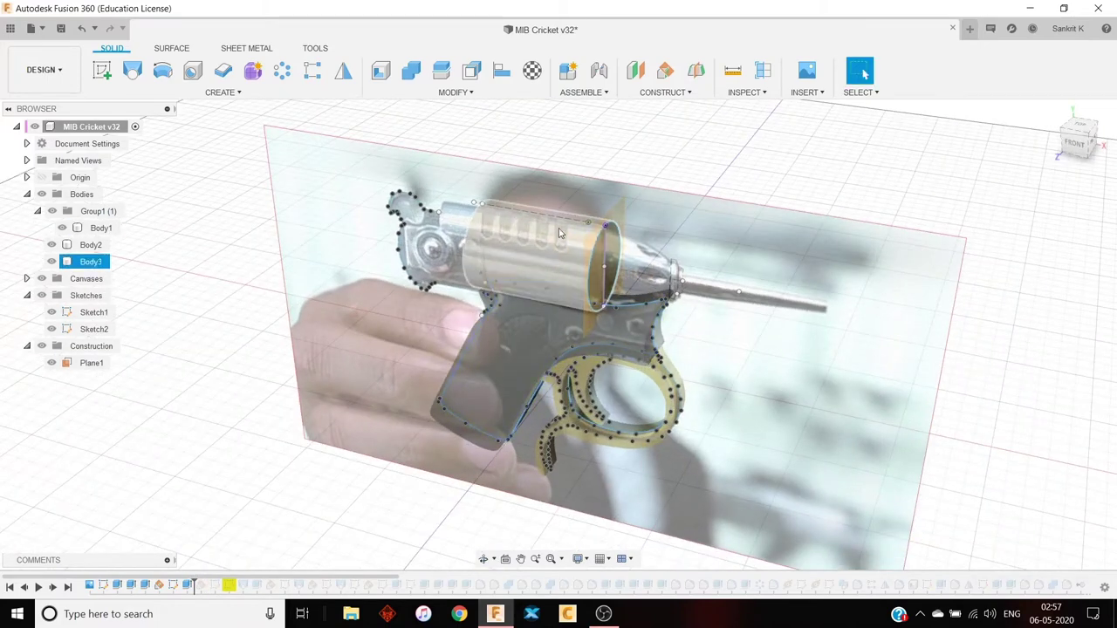
pyautogui.press('Escape')
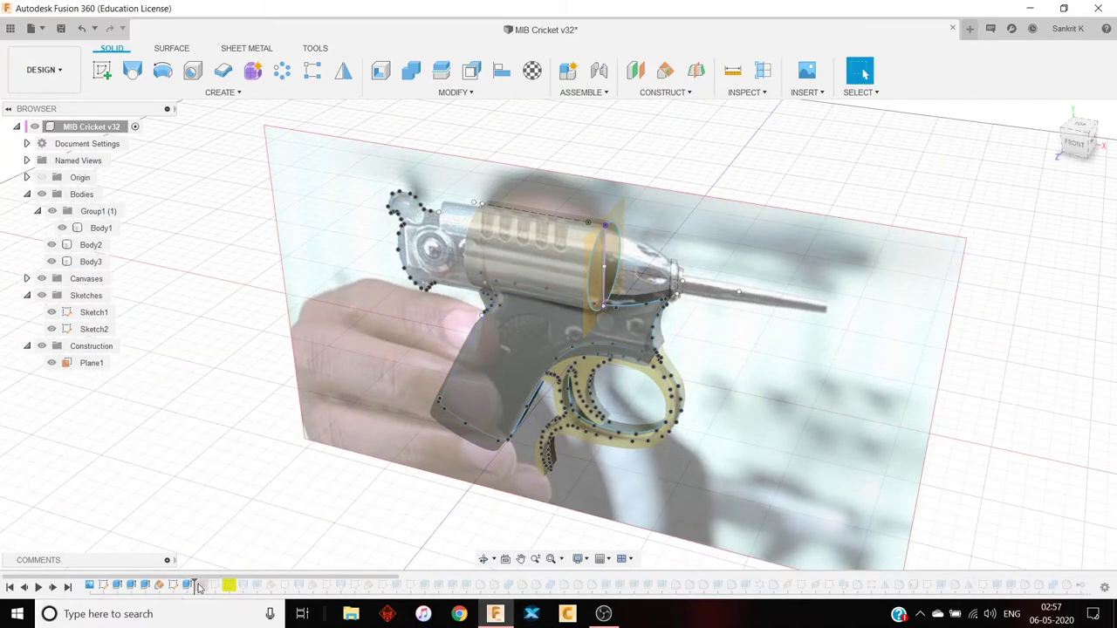
# Step: Advance the design history past Plane2 and examine the plane's position at the front end of the barrel nose
pyautogui.moveTo(193, 583); pyautogui.dragTo(204, 583)
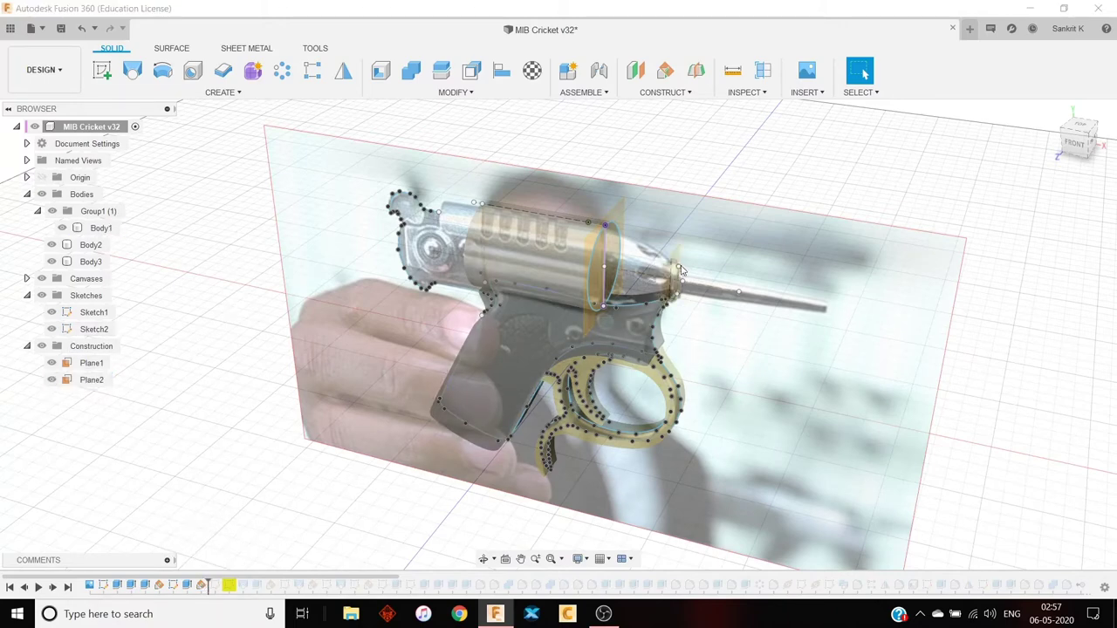
pyautogui.keyDown('shift'); pyautogui.moveTo(762, 348); pyautogui.dragTo(787, 342, button='middle'); pyautogui.keyUp('shift')
pyautogui.scroll(5, 787, 342)
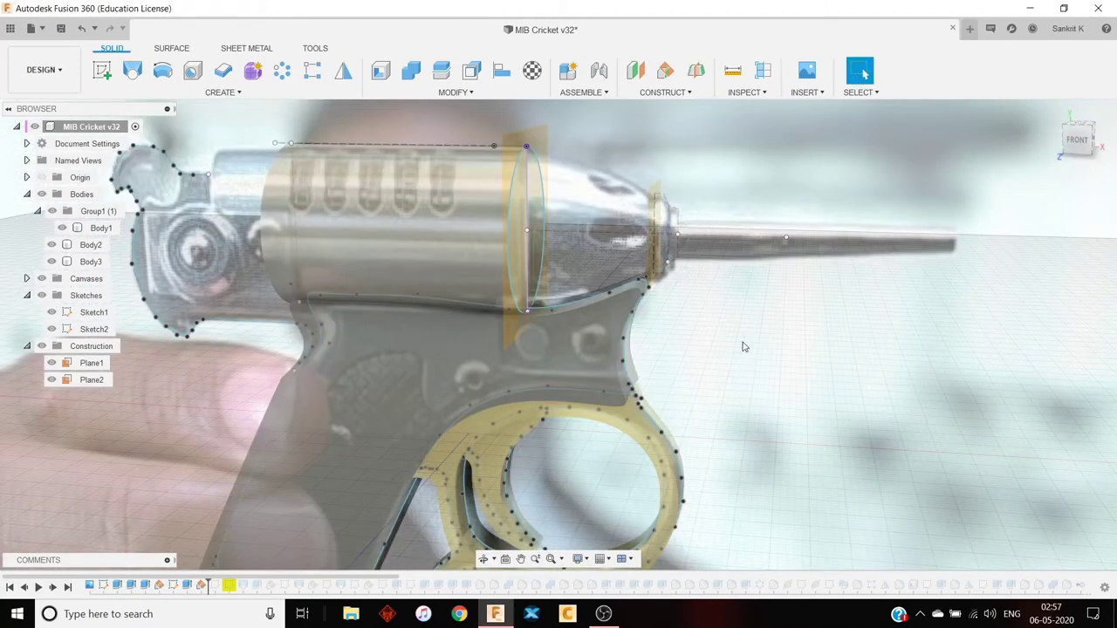
pyautogui.scroll(-1, 744, 347)
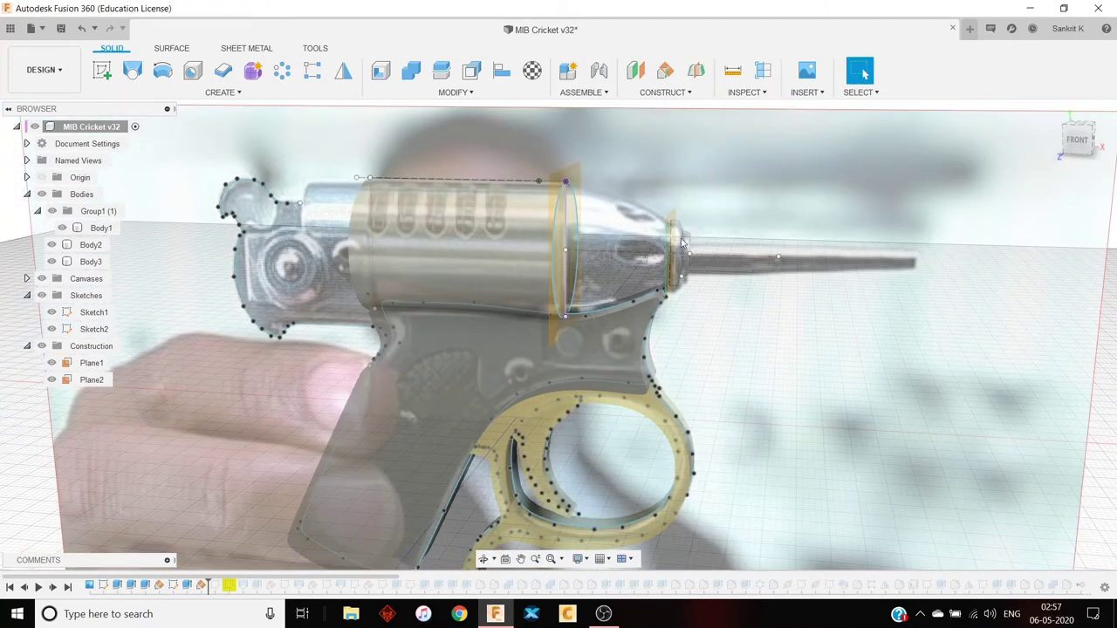
pyautogui.keyDown('shift'); pyautogui.moveTo(772, 257); pyautogui.dragTo(726, 253, button='middle'); pyautogui.keyUp('shift')
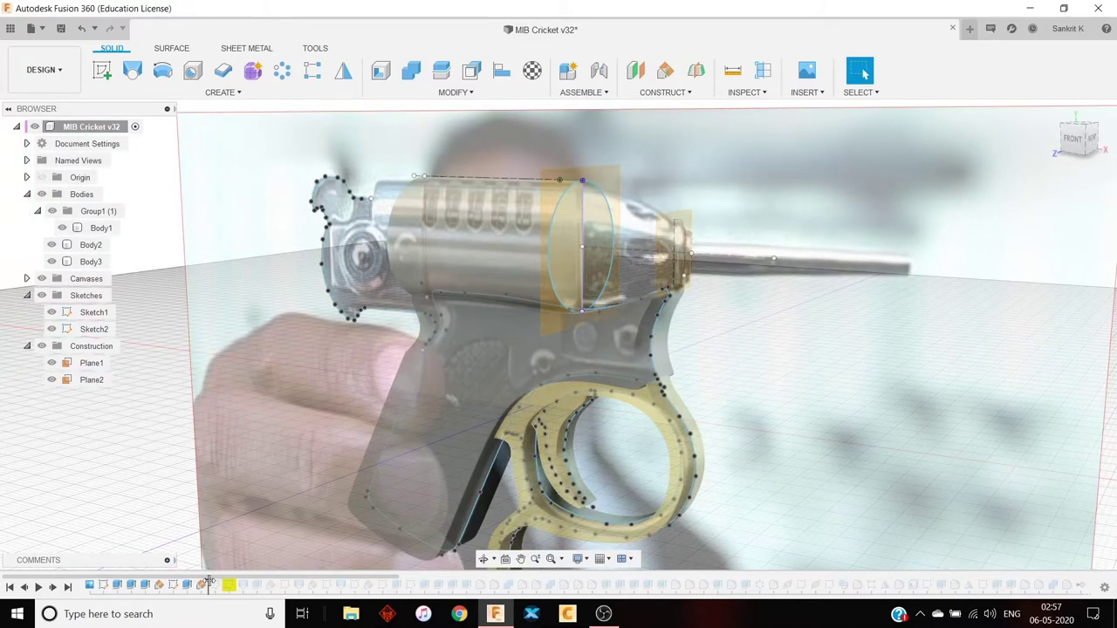
# Step: Advance the design history past Sketch3 and show that sketch on Plane2
pyautogui.moveTo(210, 583); pyautogui.dragTo(222, 584)
pyautogui.moveTo(741, 353)
pyautogui.keyDown('shift'); pyautogui.mouseDown(button='middle')
pyautogui.moveTo(753, 355)
pyautogui.moveTo(724, 355)
pyautogui.mouseUp(button='middle'); pyautogui.keyUp('shift')
pyautogui.click(53, 346)
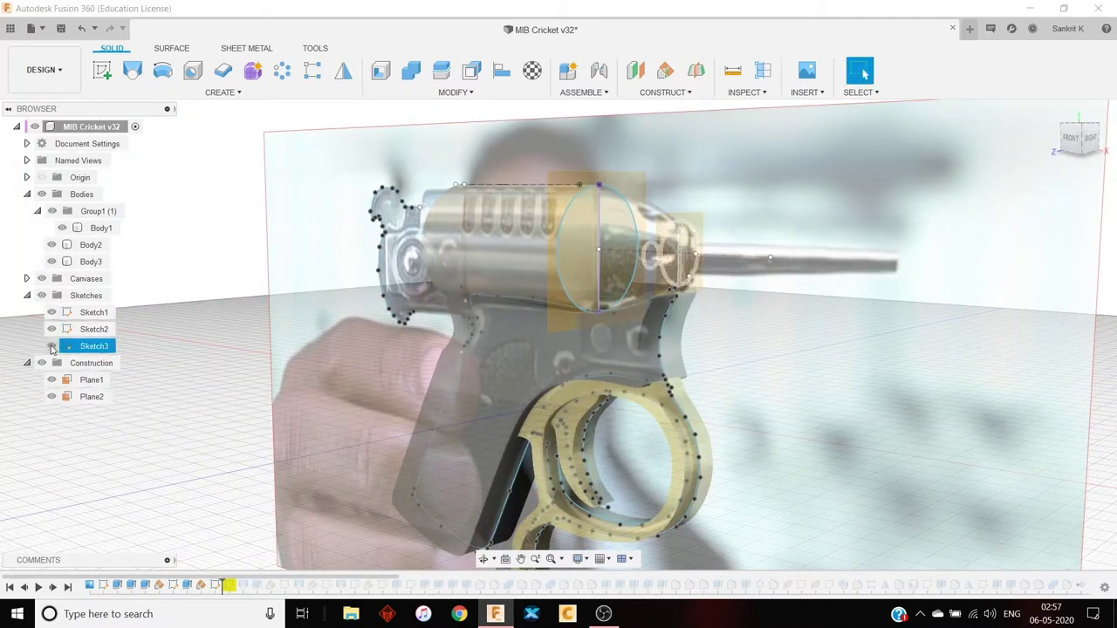
pyautogui.keyDown('shift'); pyautogui.moveTo(742, 325); pyautogui.dragTo(786, 337, button='middle'); pyautogui.keyUp('shift')
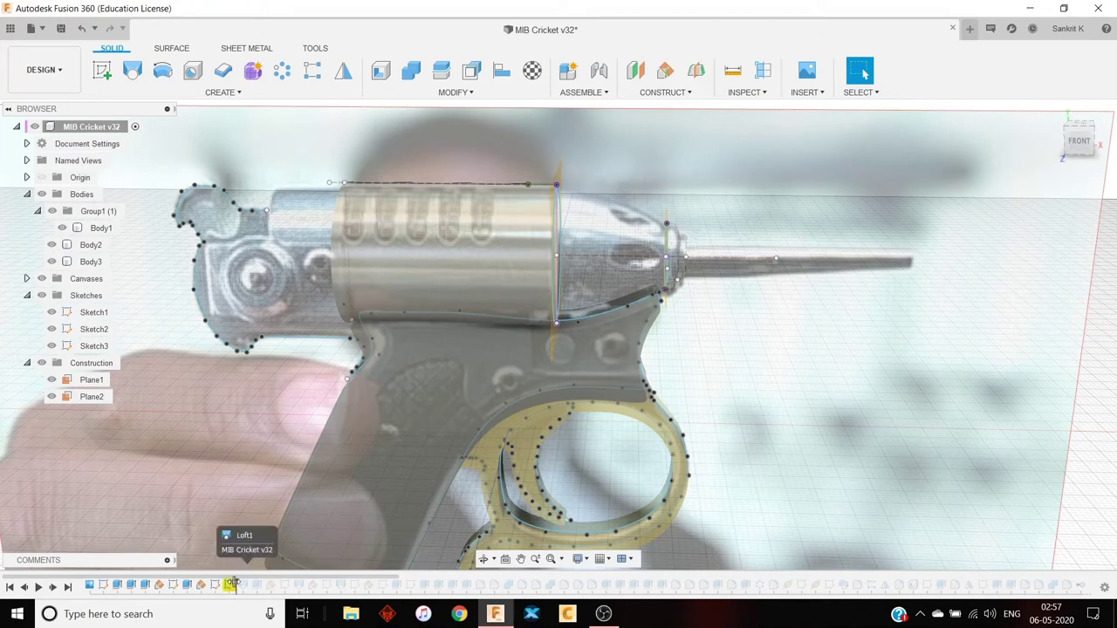
# Step: Advance the design history past Sketch4 and examine its curves along the barrel nose up close
pyautogui.moveTo(225, 583); pyautogui.dragTo(230, 583)
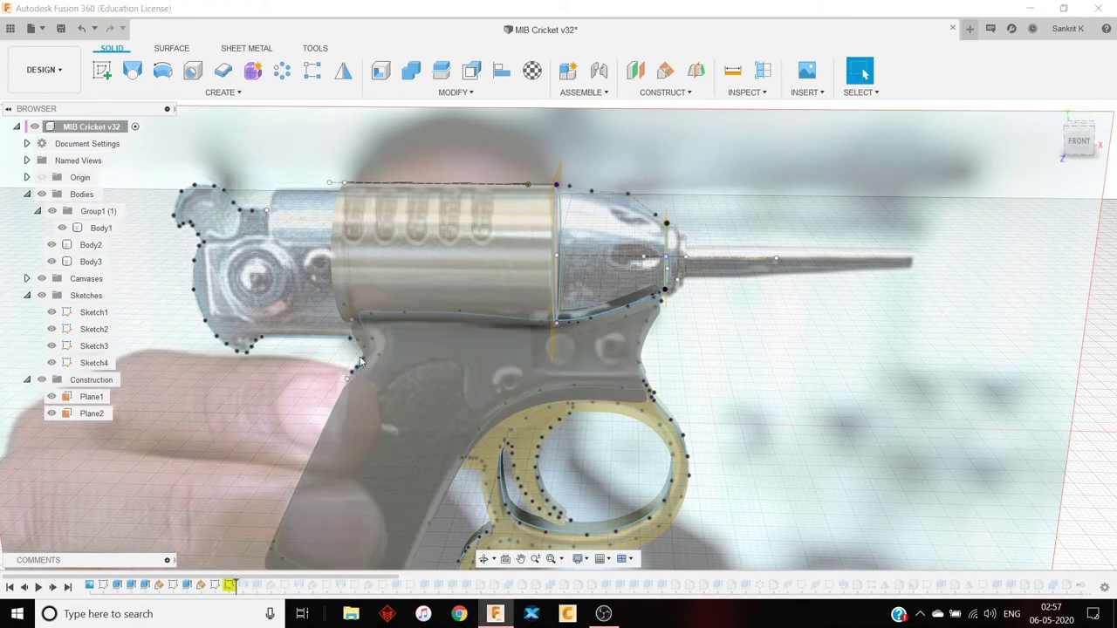
pyautogui.scroll(5, 766, 326)
pyautogui.keyDown('shift'); pyautogui.moveTo(766, 326); pyautogui.dragTo(768, 289, button='middle'); pyautogui.keyUp('shift')
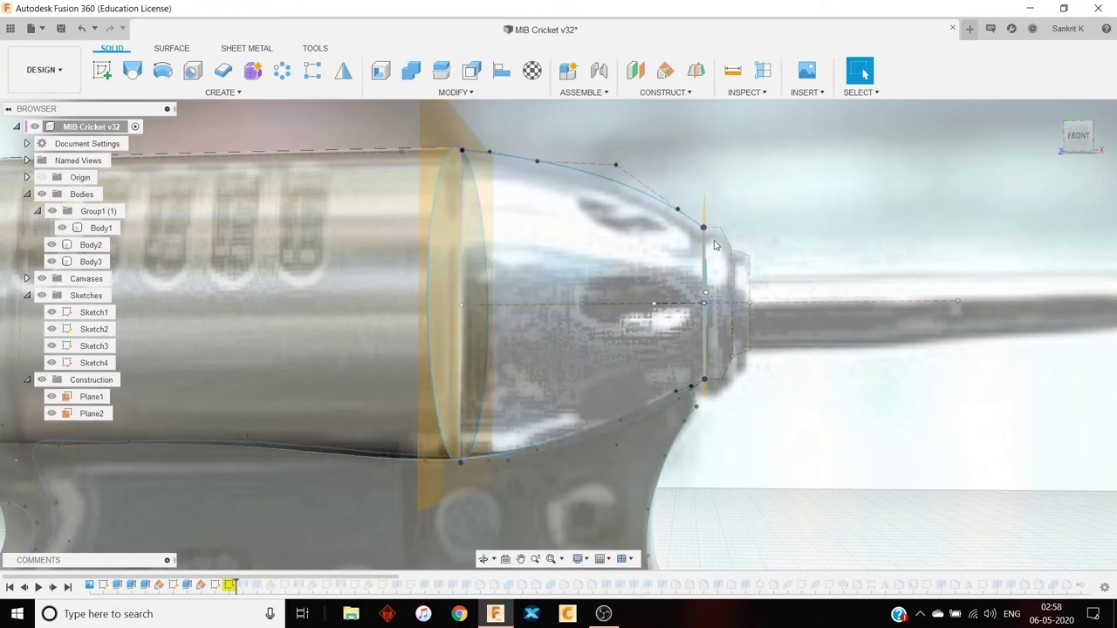
# Step: Examine Plane1, the circular profiles at both ends of the nose, and the curves running between them
pyautogui.click(441, 224)
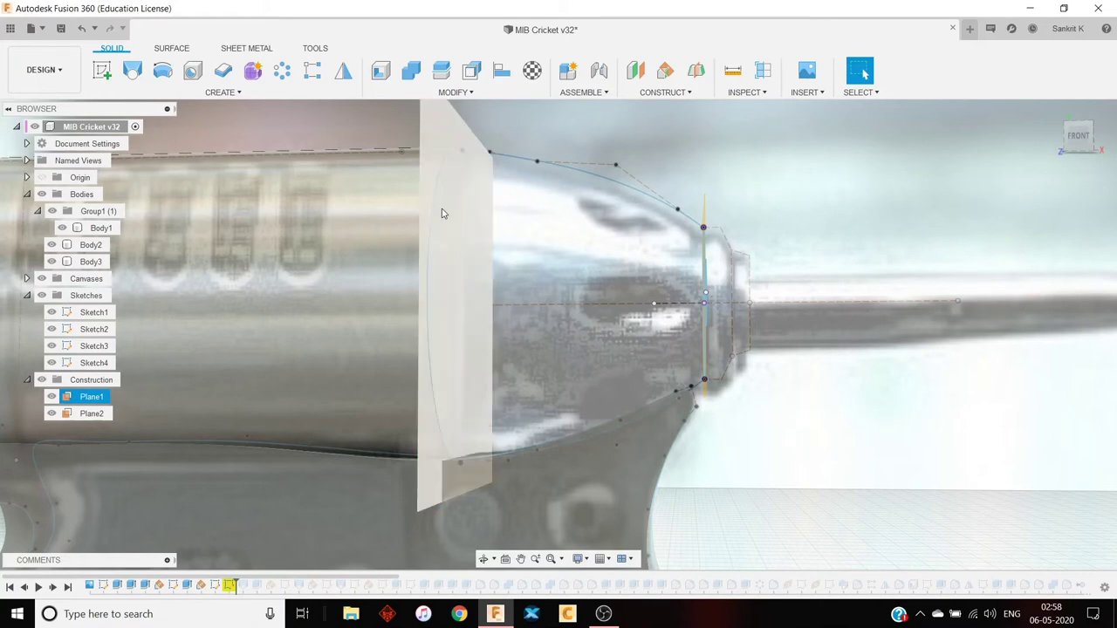
pyautogui.keyDown('shift'); pyautogui.moveTo(707, 282); pyautogui.dragTo(770, 280, button='middle'); pyautogui.keyUp('shift')
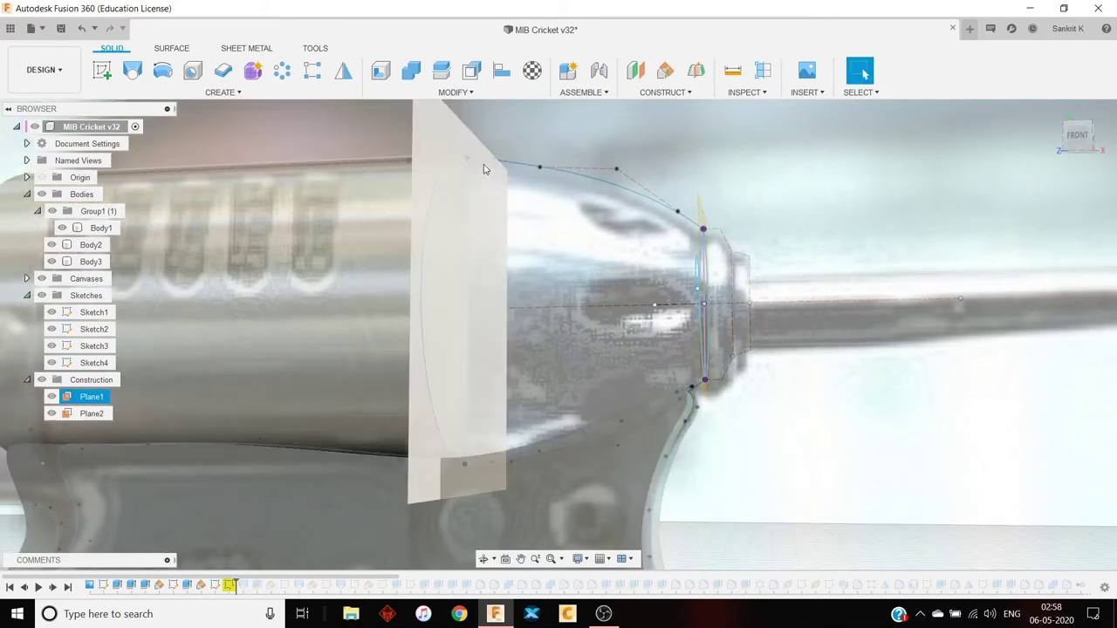
pyautogui.press('Escape')
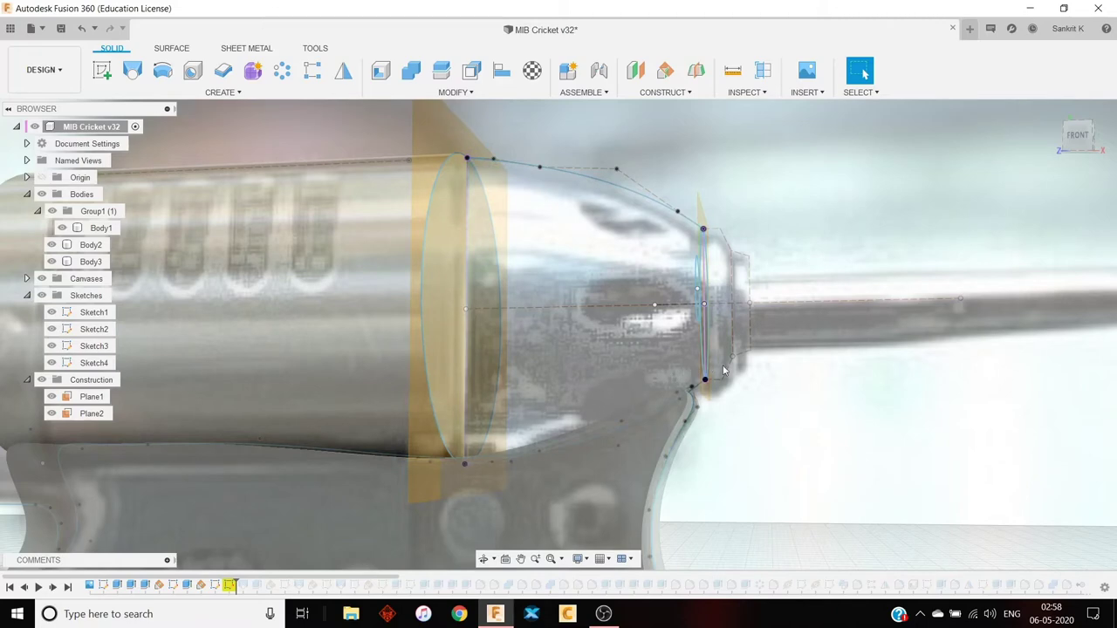
pyautogui.scroll(-10, 724, 371)
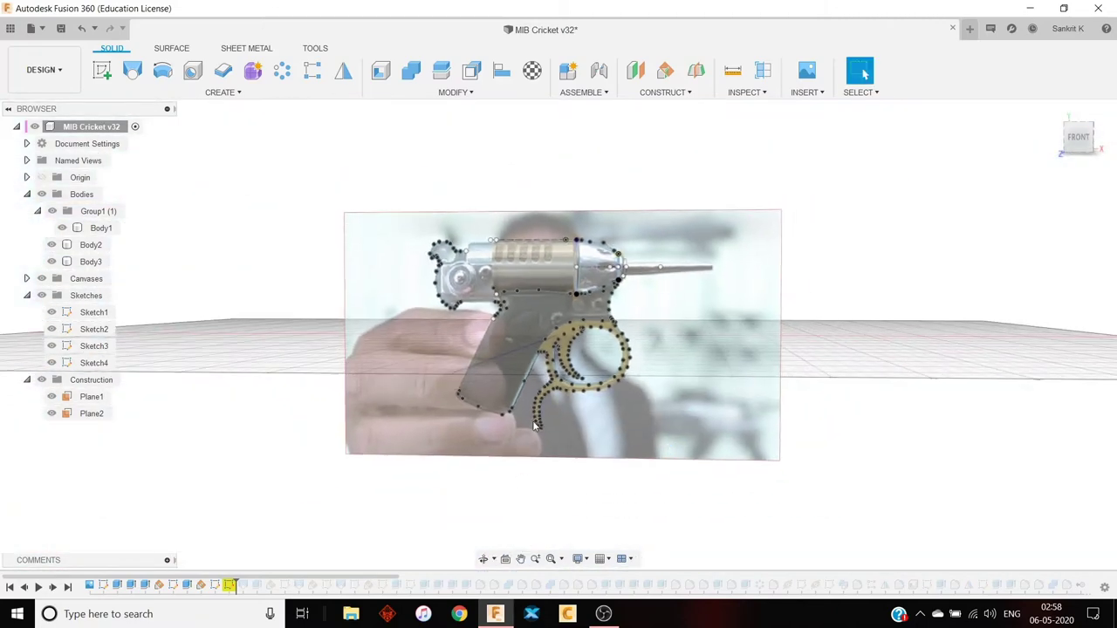
pyautogui.scroll(3, 630, 265)
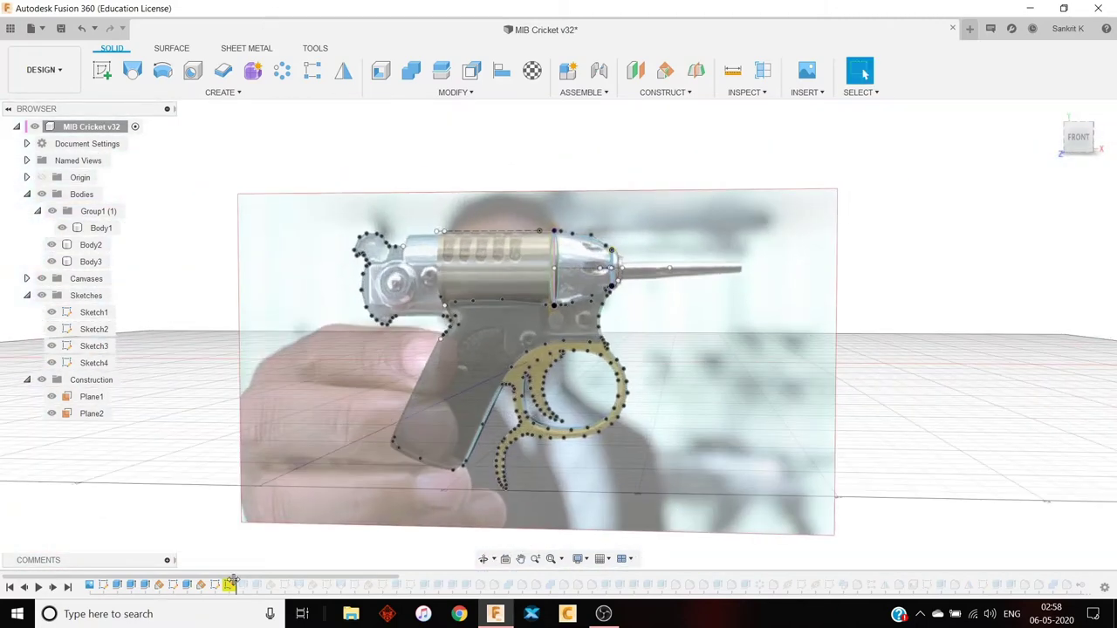
# Step: Advance the design history past the feature that creates the nose body and hide the reference canvas
pyautogui.moveTo(234, 581); pyautogui.dragTo(248, 582)
pyautogui.scroll(3, 592, 245)
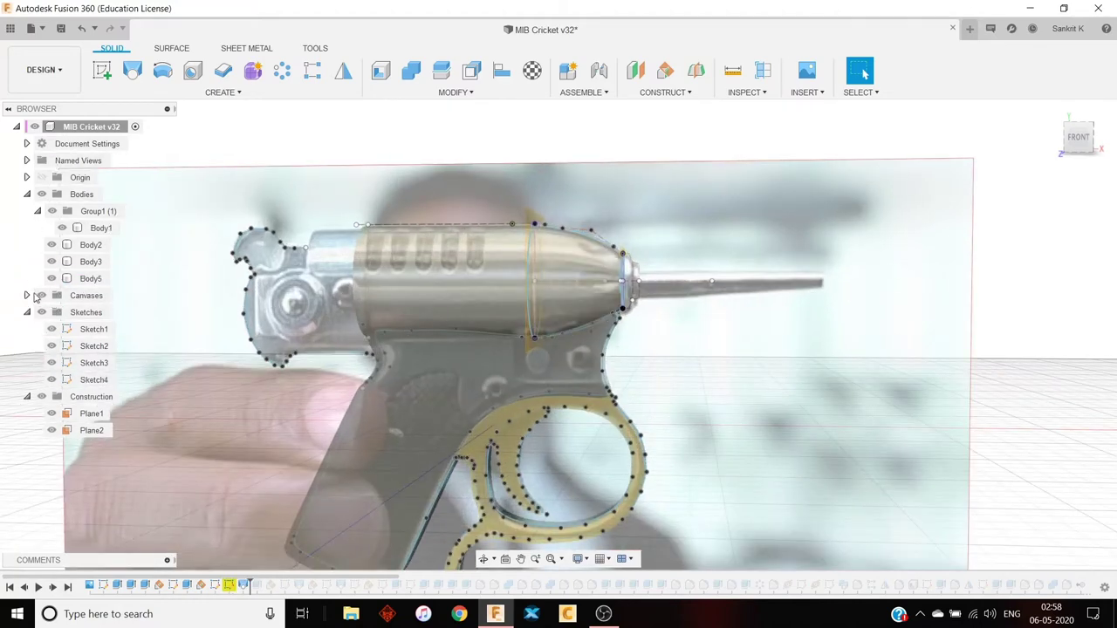
pyautogui.click(42, 296)
pyautogui.scroll(-1, 510, 332)
# Step: Examine the nose body's curved surface between Plane1 and Plane2 up close
pyautogui.keyDown('shift'); pyautogui.moveTo(668, 292); pyautogui.dragTo(531, 328, button='middle'); pyautogui.keyUp('shift')
pyautogui.scroll(3, 516, 278)
pyautogui.press('Escape')
pyautogui.keyDown('shift'); pyautogui.moveTo(574, 265); pyautogui.dragTo(755, 252, button='middle'); pyautogui.keyUp('shift')
pyautogui.scroll(2, 676, 257)
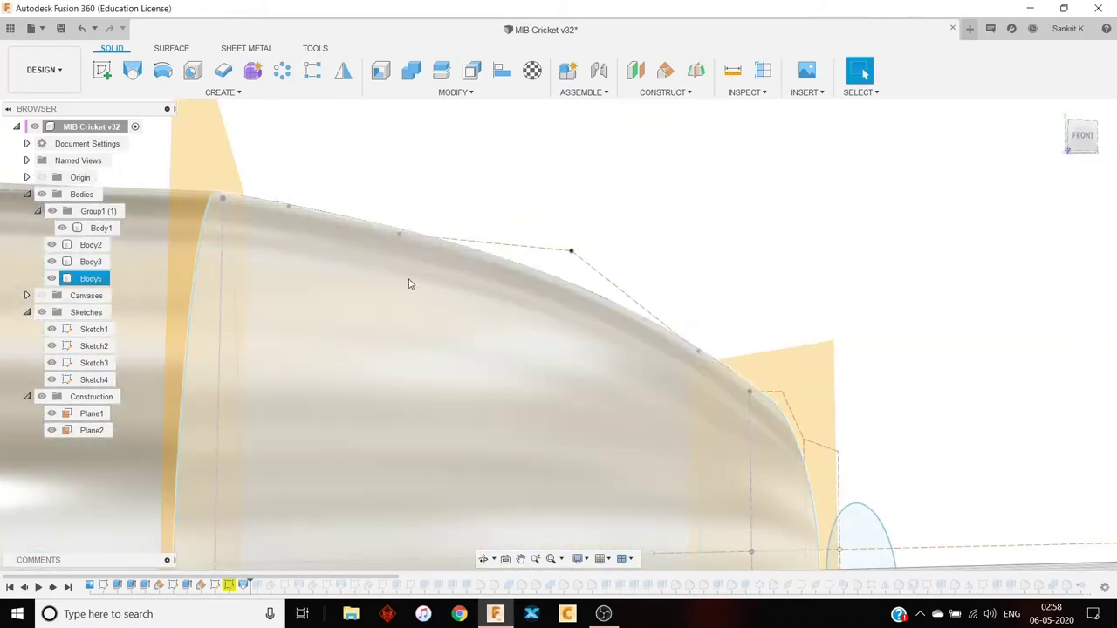
pyautogui.scroll(-10, 740, 377)
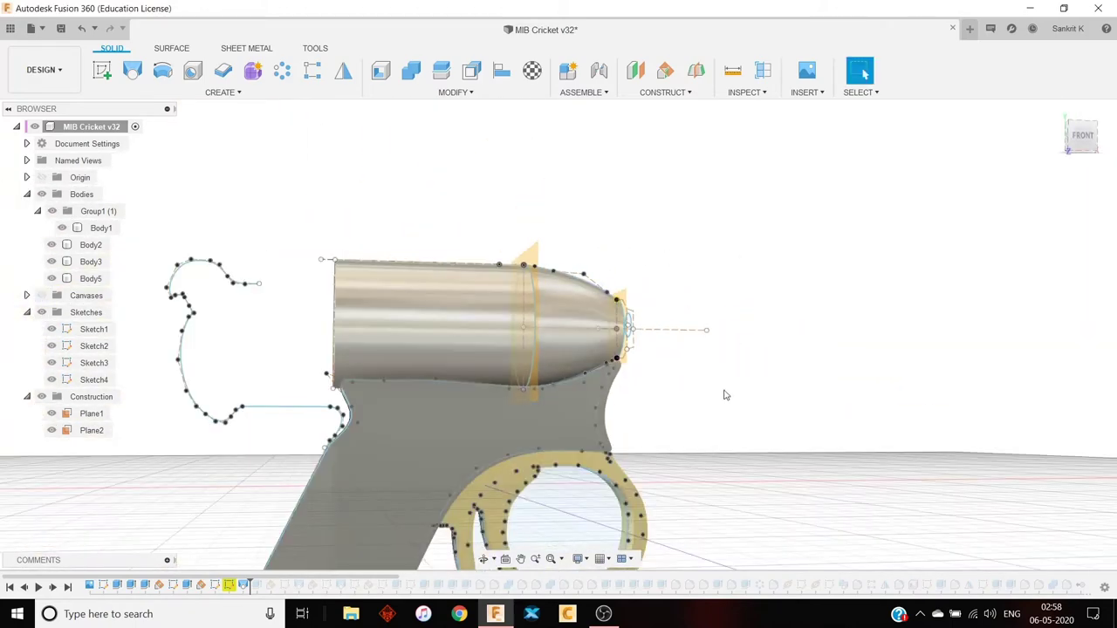
# Step: Advance the design history past Extrude5 and onward through the features that build the thin front barrel and rear housing
pyautogui.keyDown('shift'); pyautogui.moveTo(700, 401); pyautogui.dragTo(760, 371, button='middle'); pyautogui.keyUp('shift')
pyautogui.moveTo(249, 585); pyautogui.dragTo(261, 585)
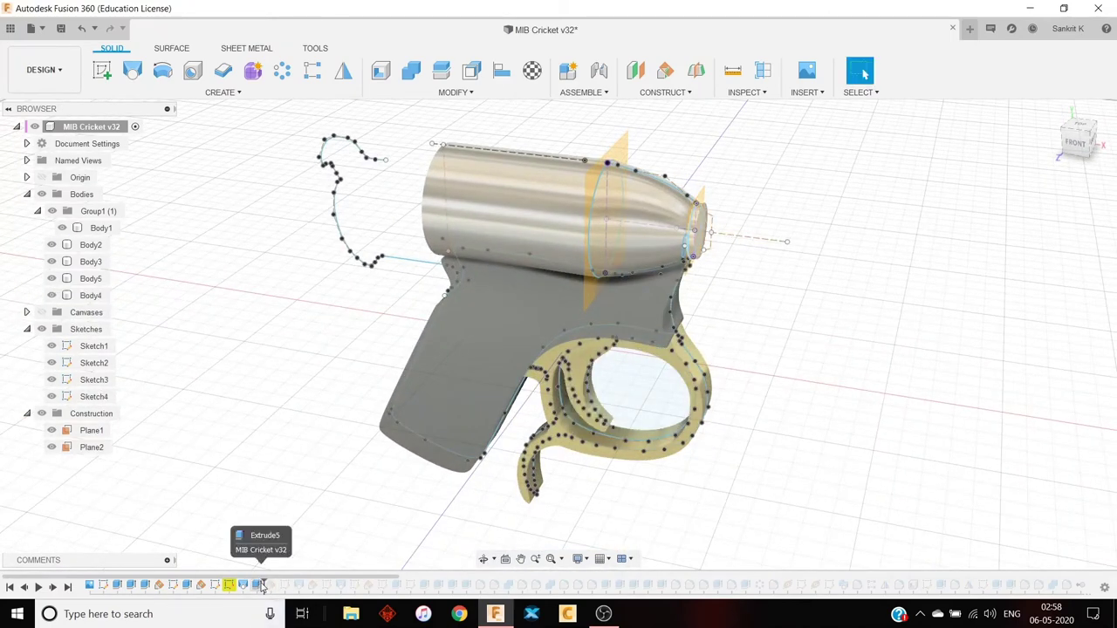
pyautogui.moveTo(261, 585); pyautogui.dragTo(469, 585)
pyautogui.scroll(2, 402, 225)
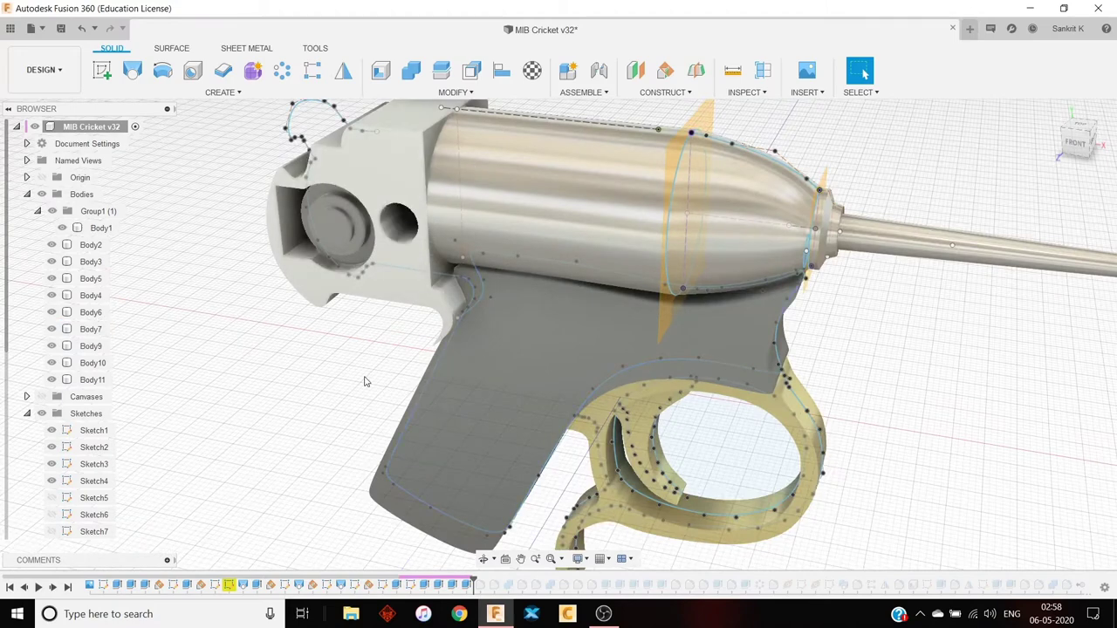
# Step: Show Sketch5, Sketch6 and Sketch7 on the model
pyautogui.keyDown('shift'); pyautogui.moveTo(364, 378); pyautogui.dragTo(402, 357, button='middle'); pyautogui.keyUp('shift')
pyautogui.click(401, 356)
pyautogui.scroll(1, 349, 367)
pyautogui.click(52, 497)
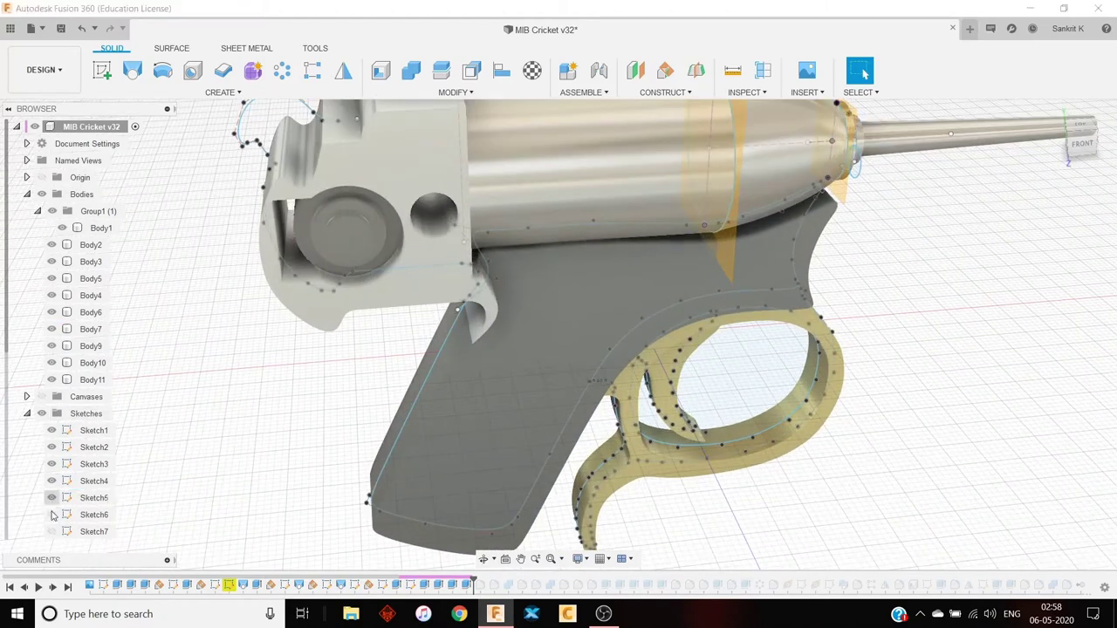
pyautogui.click(53, 533)
# Step: Hide all bodies and show the reference canvas behind the sketches
pyautogui.click(42, 193)
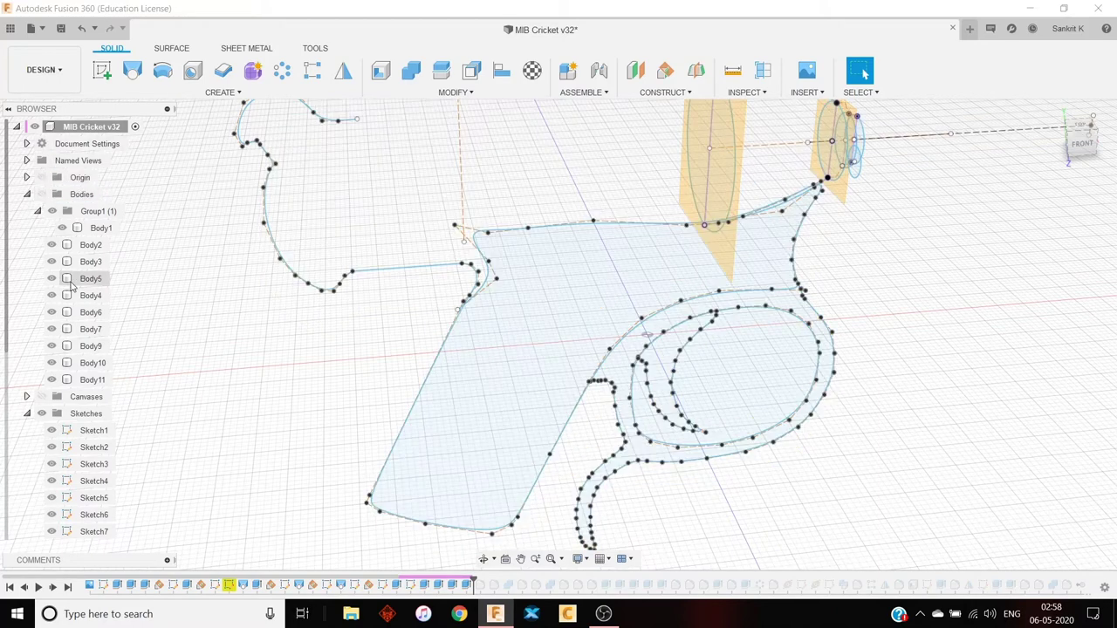
pyautogui.click(43, 397)
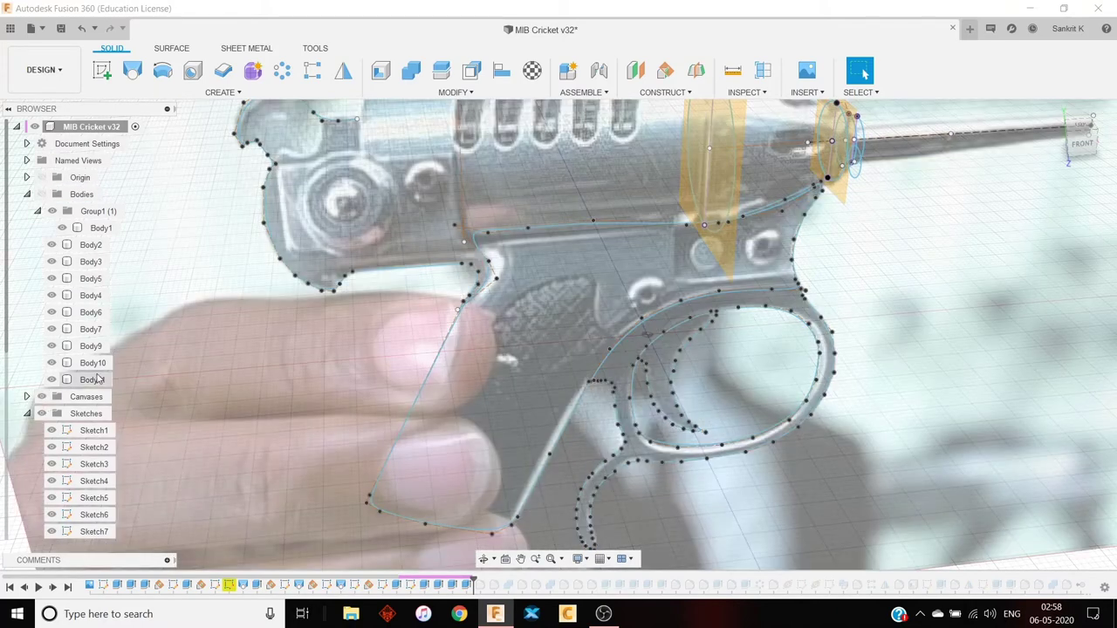
pyautogui.keyDown('shift'); pyautogui.moveTo(567, 297); pyautogui.dragTo(613, 220, button='middle'); pyautogui.keyUp('shift')
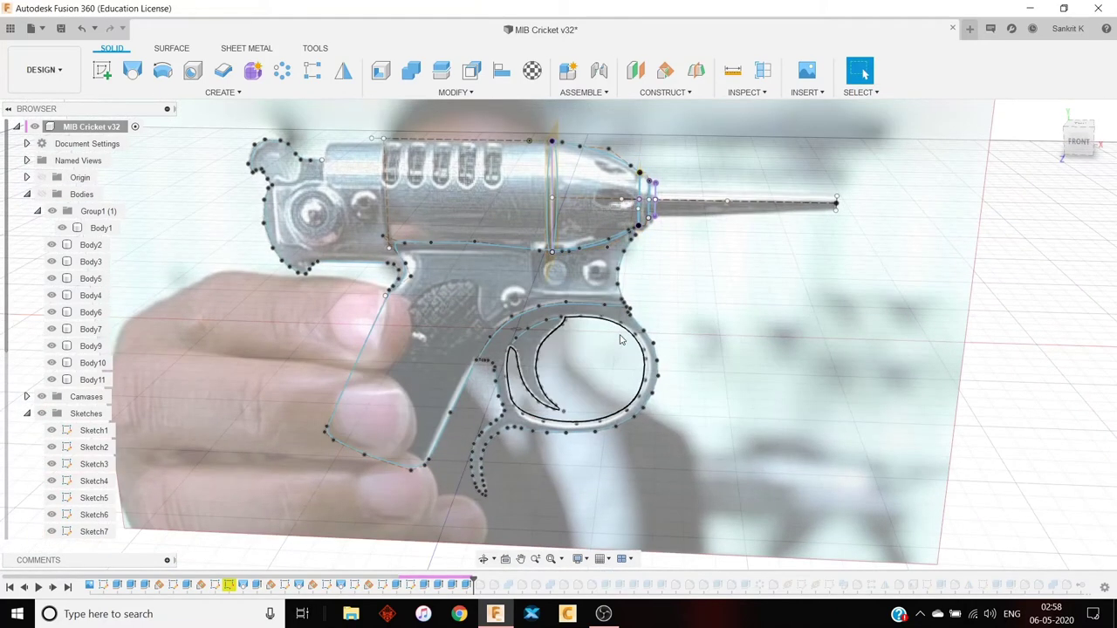
# Step: Show Sketch8 and Sketch10 and compare the rear housing outlines with the reference image
pyautogui.scroll(-2, 79, 489)
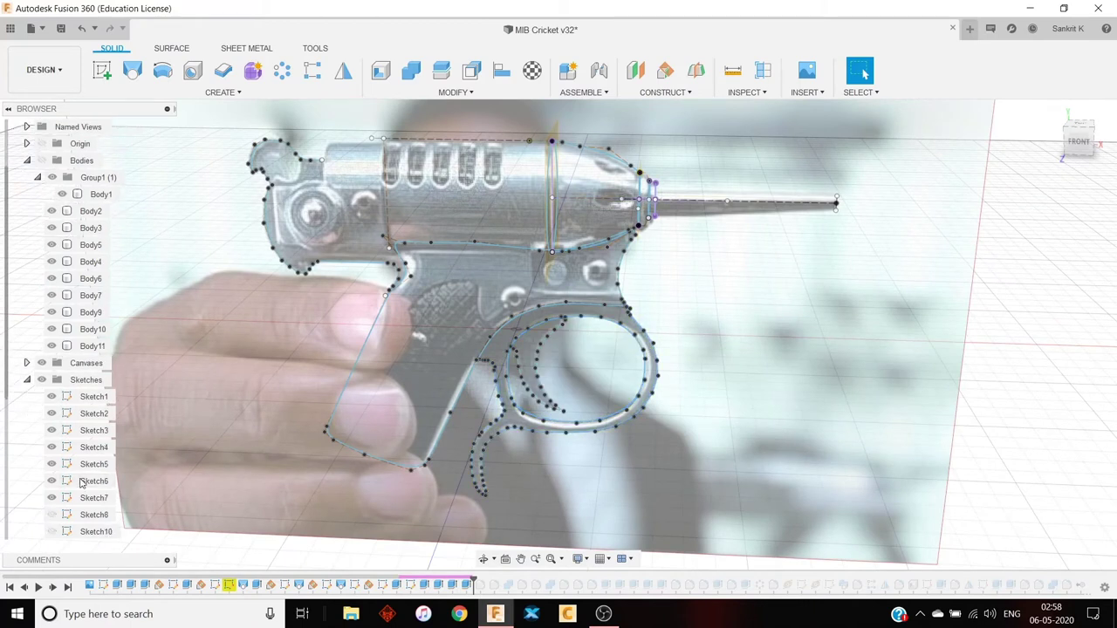
pyautogui.click(51, 515)
pyautogui.click(51, 532)
pyautogui.scroll(-3, 52, 528)
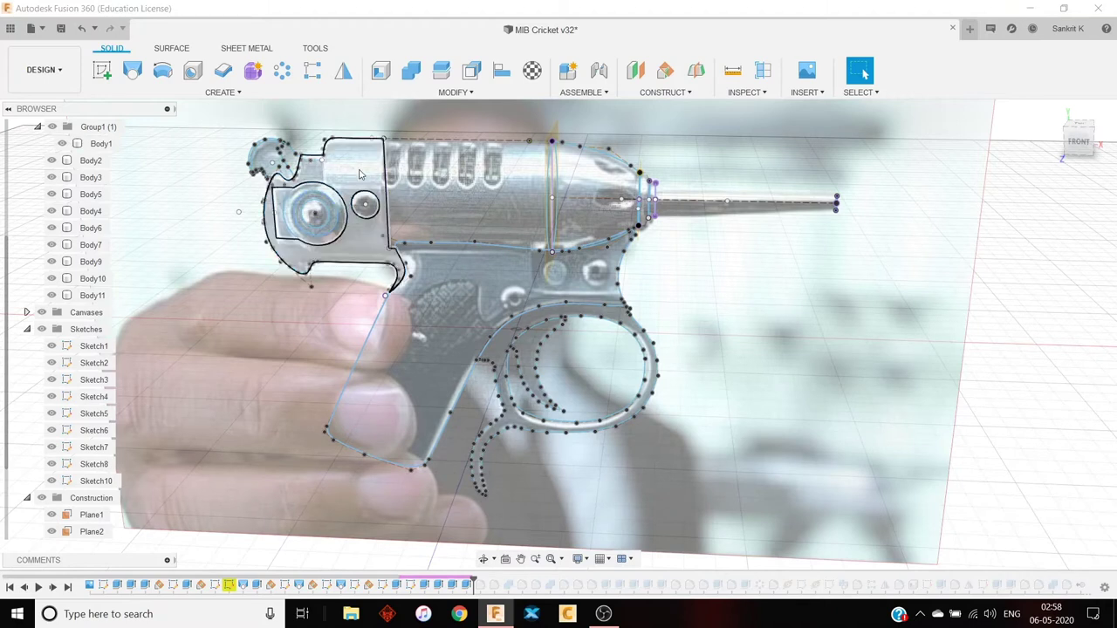
pyautogui.click(269, 162)
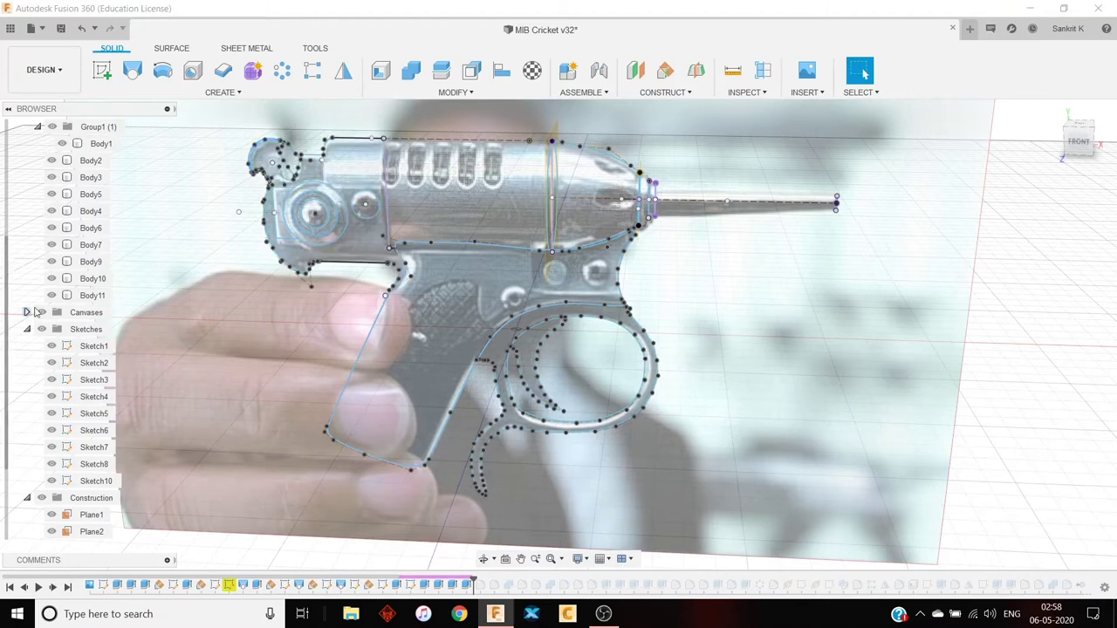
pyautogui.scroll(1, 48, 227)
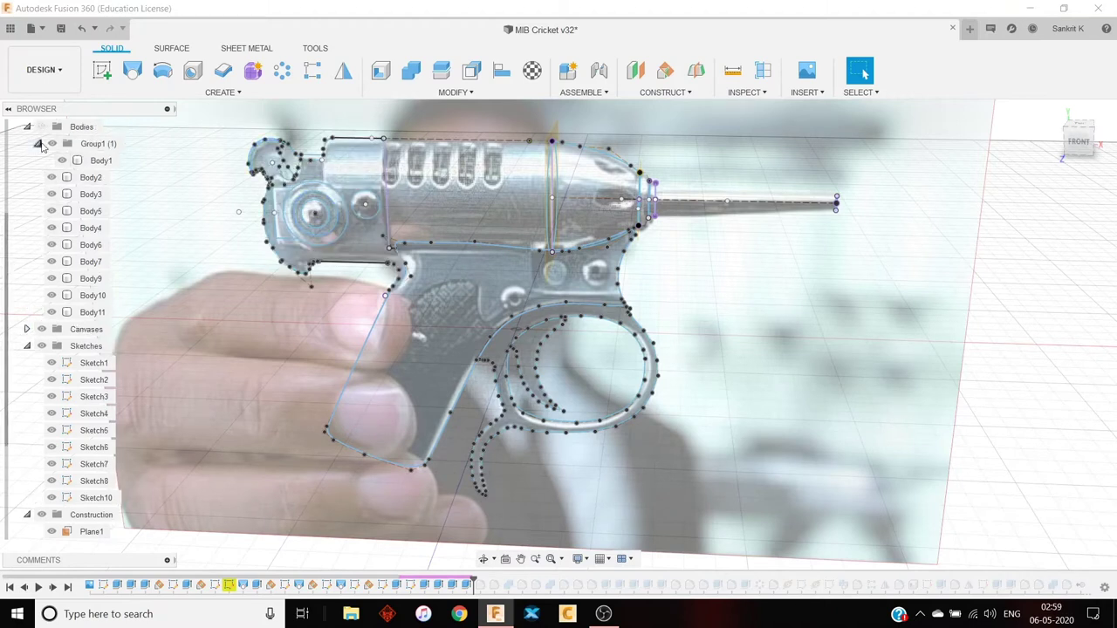
# Step: Swap the reference canvas for the solid bodies and examine the rear housing's round recess and side hole
pyautogui.click(42, 127)
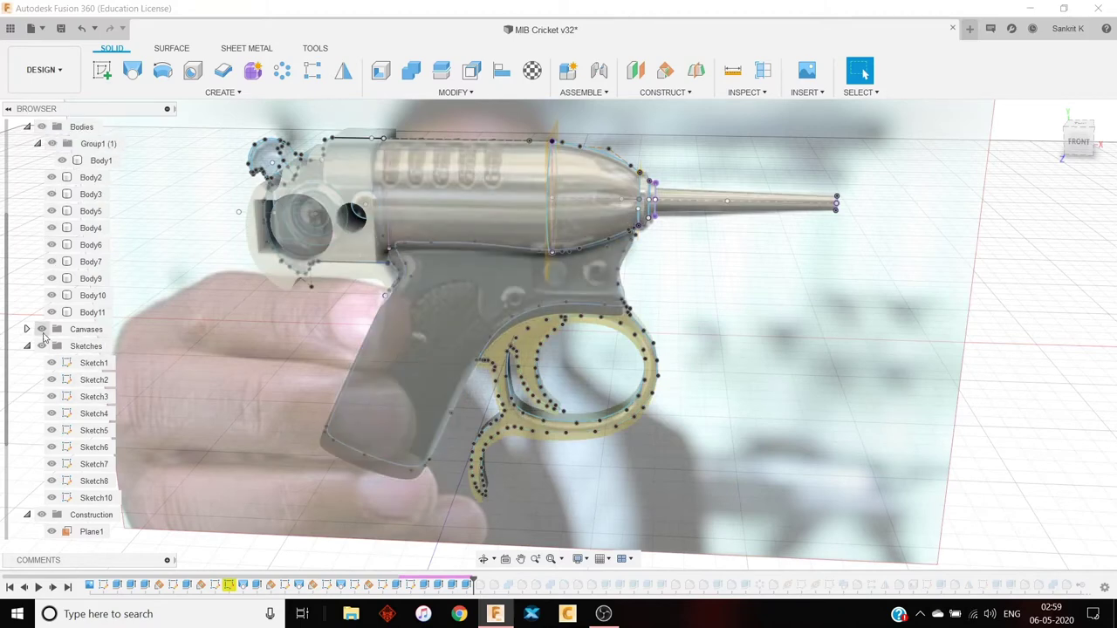
pyautogui.click(43, 330)
pyautogui.keyDown('shift'); pyautogui.moveTo(346, 225); pyautogui.dragTo(545, 274, button='middle'); pyautogui.keyUp('shift')
pyautogui.scroll(4, 482, 225)
pyautogui.keyDown('shift'); pyautogui.moveTo(416, 145); pyautogui.dragTo(404, 166, button='middle'); pyautogui.keyUp('shift')
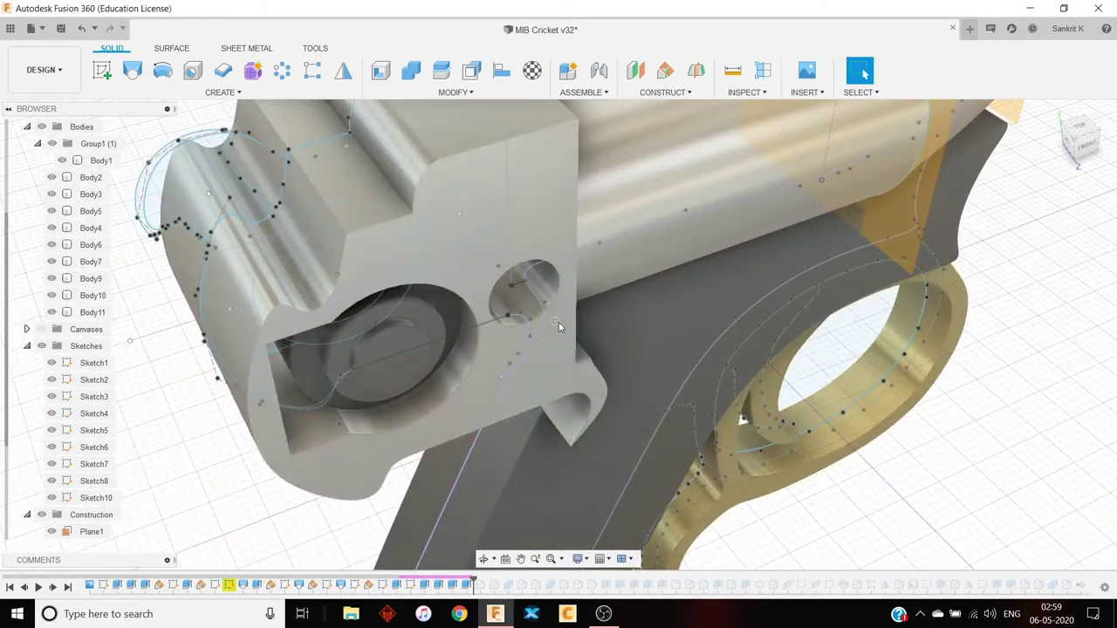
pyautogui.keyDown('shift'); pyautogui.moveTo(560, 327); pyautogui.dragTo(585, 253, button='middle'); pyautogui.keyUp('shift')
pyautogui.scroll(-5, 676, 355)
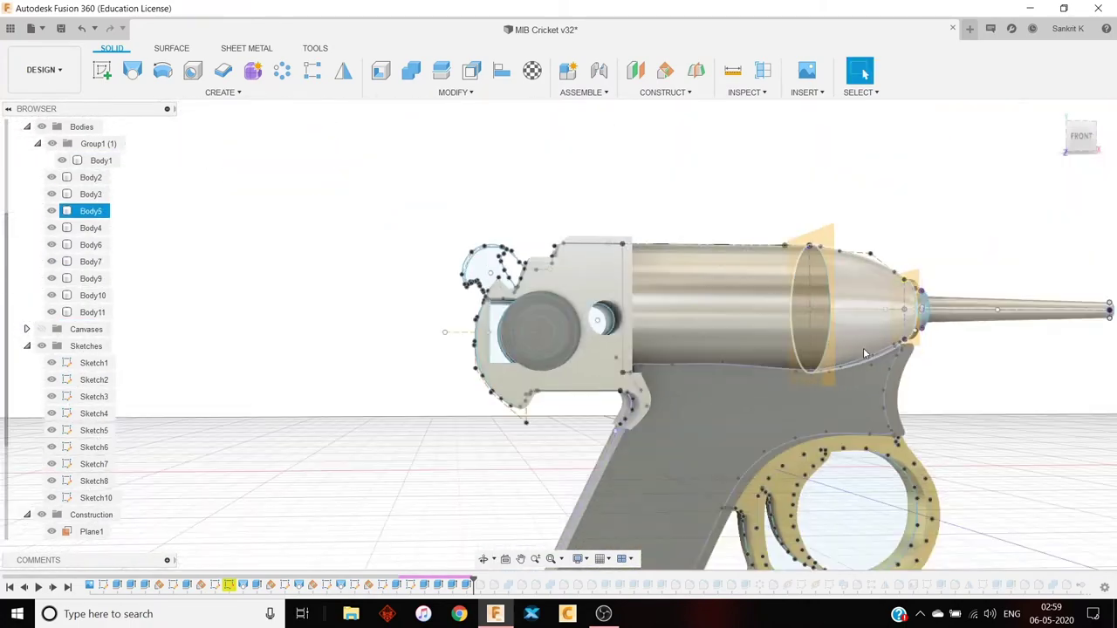
# Step: Examine the whole pistol model from the front and from several angled views
pyautogui.moveTo(865, 354); pyautogui.dragTo(654, 289, button='middle')
pyautogui.scroll(-2, 700, 372)
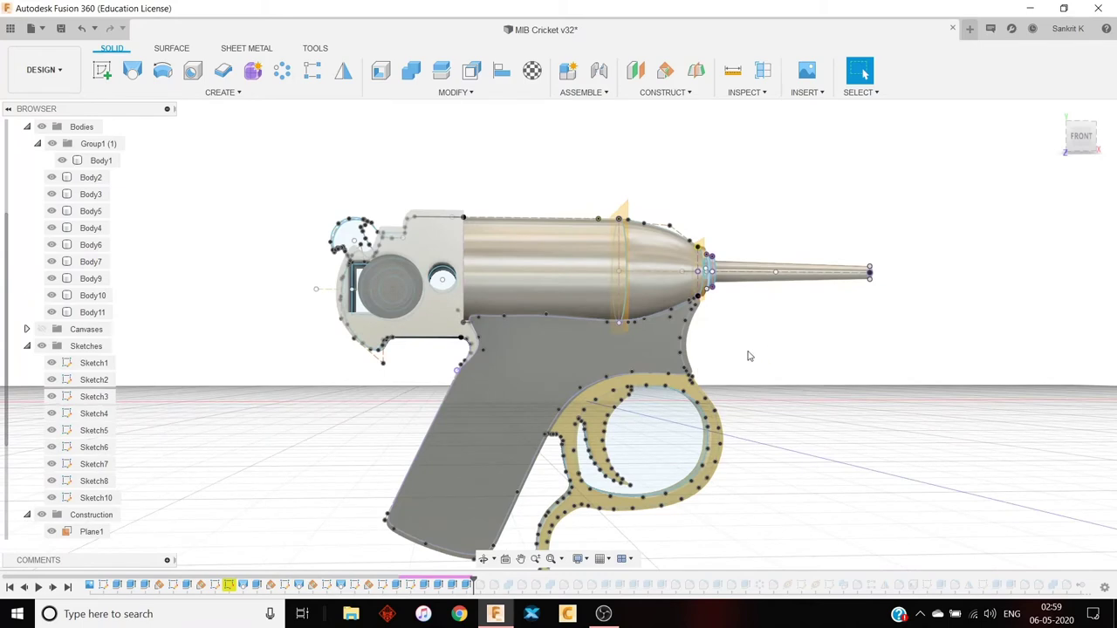
pyautogui.keyDown('shift'); pyautogui.moveTo(747, 350); pyautogui.dragTo(689, 349, button='middle'); pyautogui.keyUp('shift')
pyautogui.click(492, 352)
pyautogui.click(437, 361)
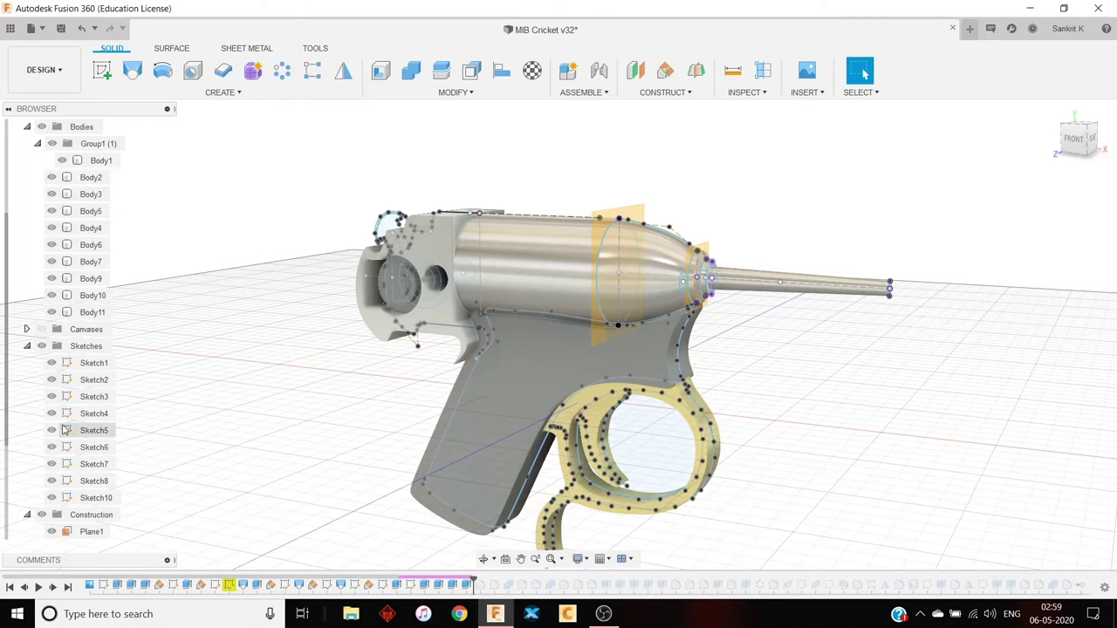
pyautogui.scroll(-2, 260, 422)
pyautogui.keyDown('shift'); pyautogui.moveTo(319, 339); pyautogui.dragTo(390, 356, button='middle'); pyautogui.keyUp('shift')
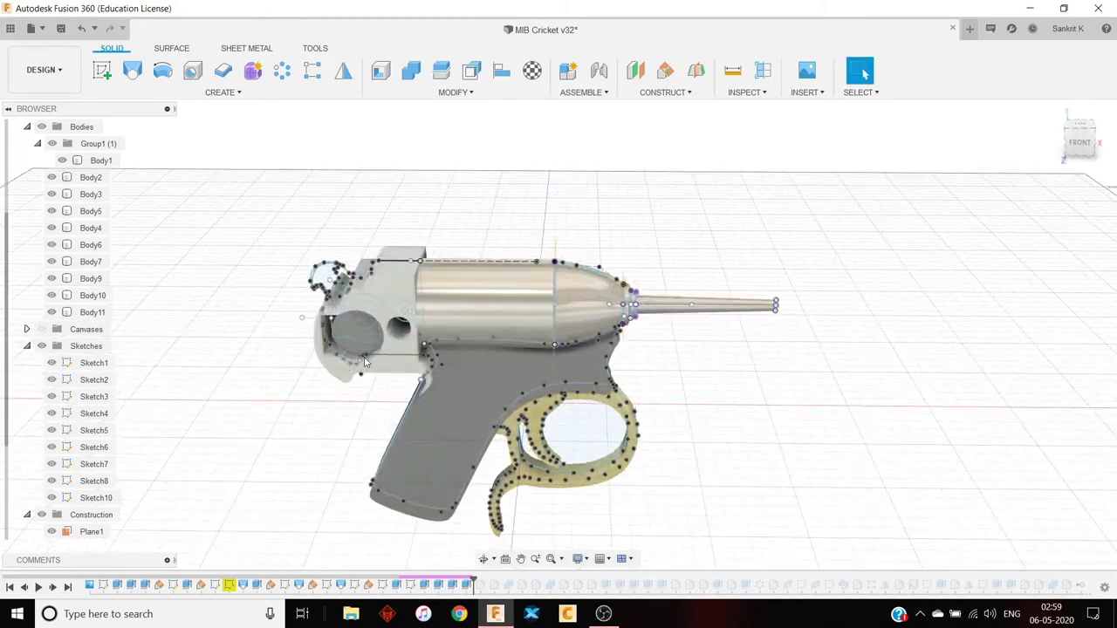
pyautogui.keyDown('shift'); pyautogui.moveTo(501, 315); pyautogui.dragTo(541, 271, button='middle'); pyautogui.keyUp('shift')
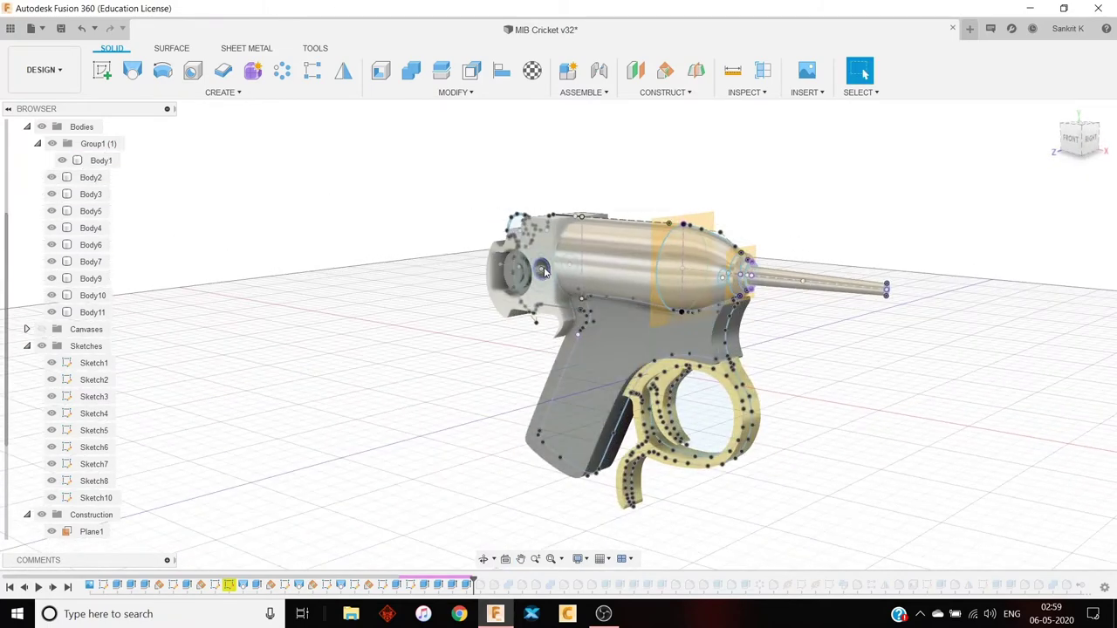
pyautogui.moveTo(454, 279); pyautogui.dragTo(349, 304, button='middle')
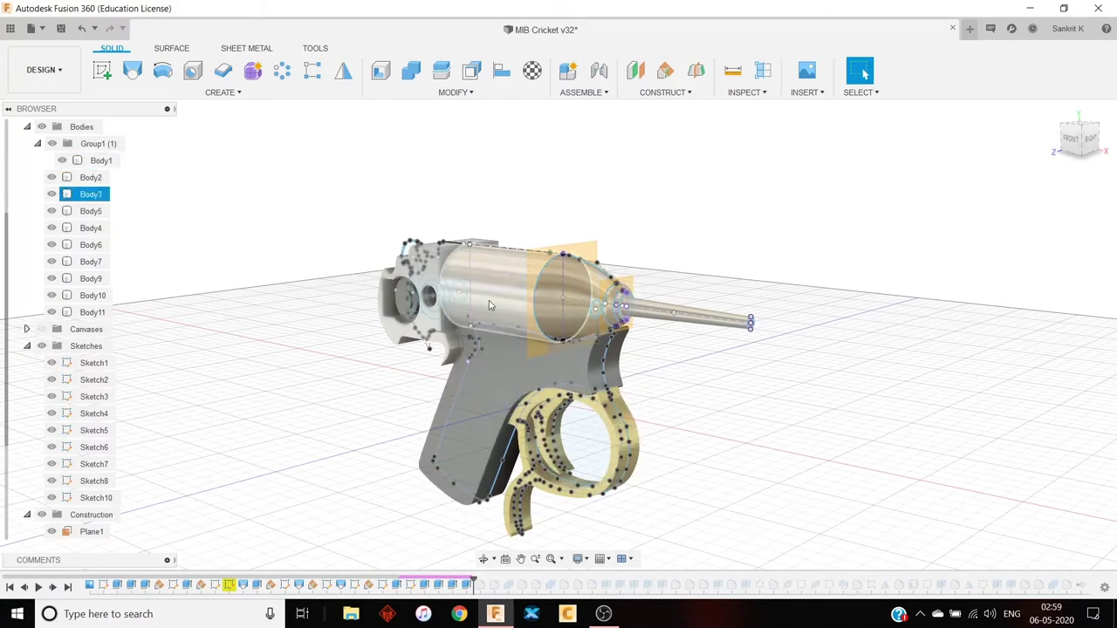
pyautogui.keyDown('shift'); pyautogui.moveTo(806, 351); pyautogui.dragTo(822, 351, button='middle'); pyautogui.keyUp('shift')
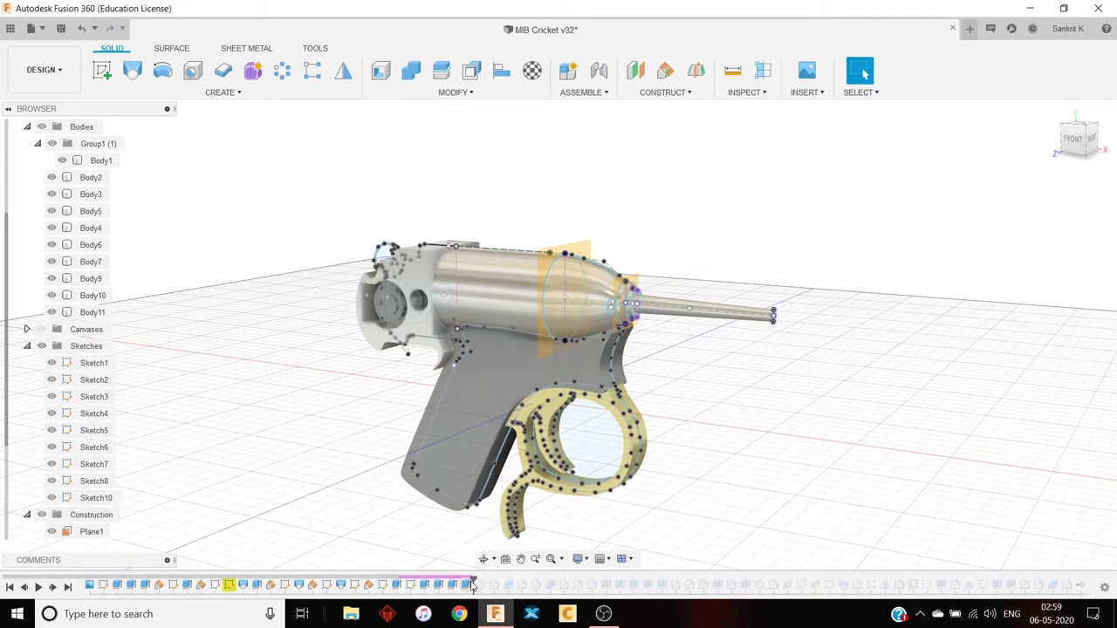
# Step: Advance the design history past Fillet3 and highlight that fillet on the round part in the rear housing
pyautogui.click(474, 584)
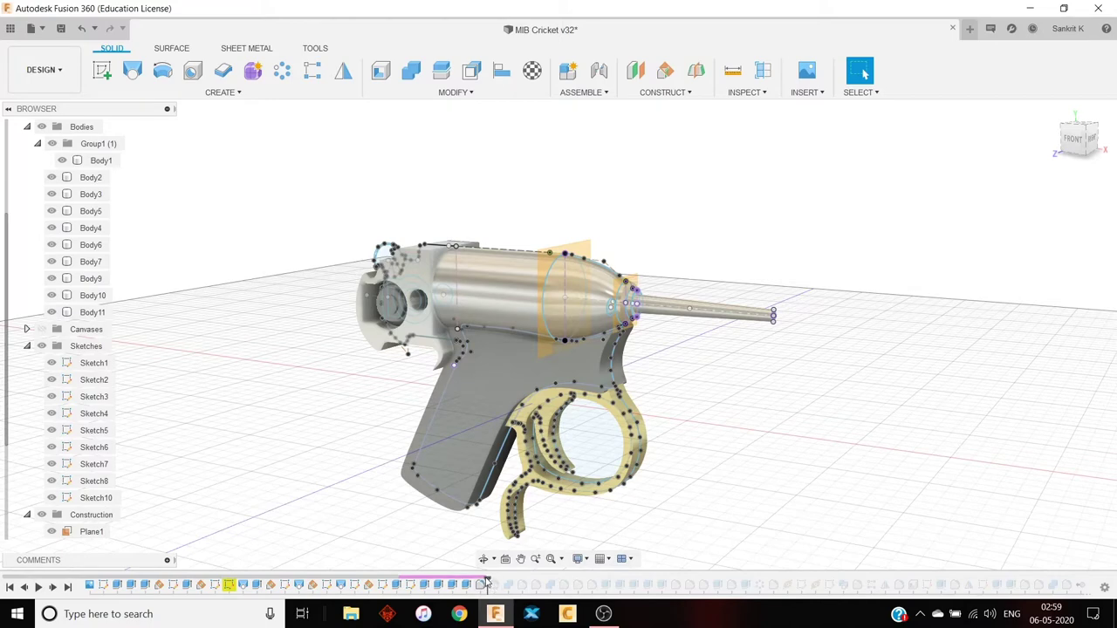
pyautogui.keyDown('shift'); pyautogui.moveTo(319, 338); pyautogui.dragTo(661, 286, button='middle'); pyautogui.keyUp('shift')
pyautogui.scroll(5, 366, 306)
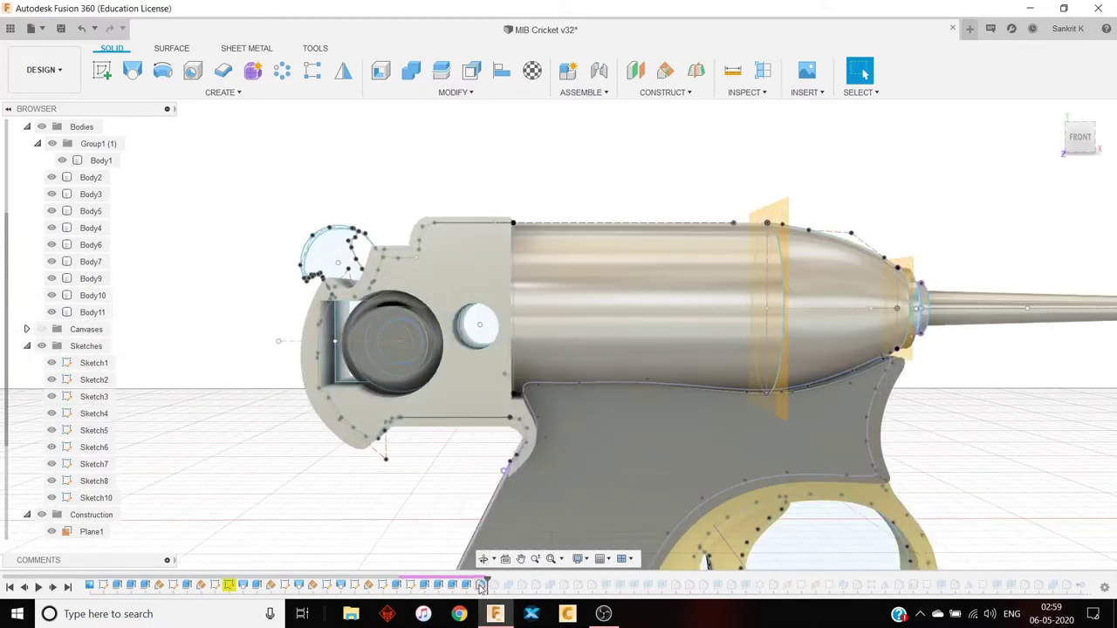
pyautogui.click(481, 588)
pyautogui.keyDown('shift'); pyautogui.moveTo(404, 439); pyautogui.dragTo(532, 463, button='middle'); pyautogui.keyUp('shift')
pyautogui.scroll(1, 350, 315)
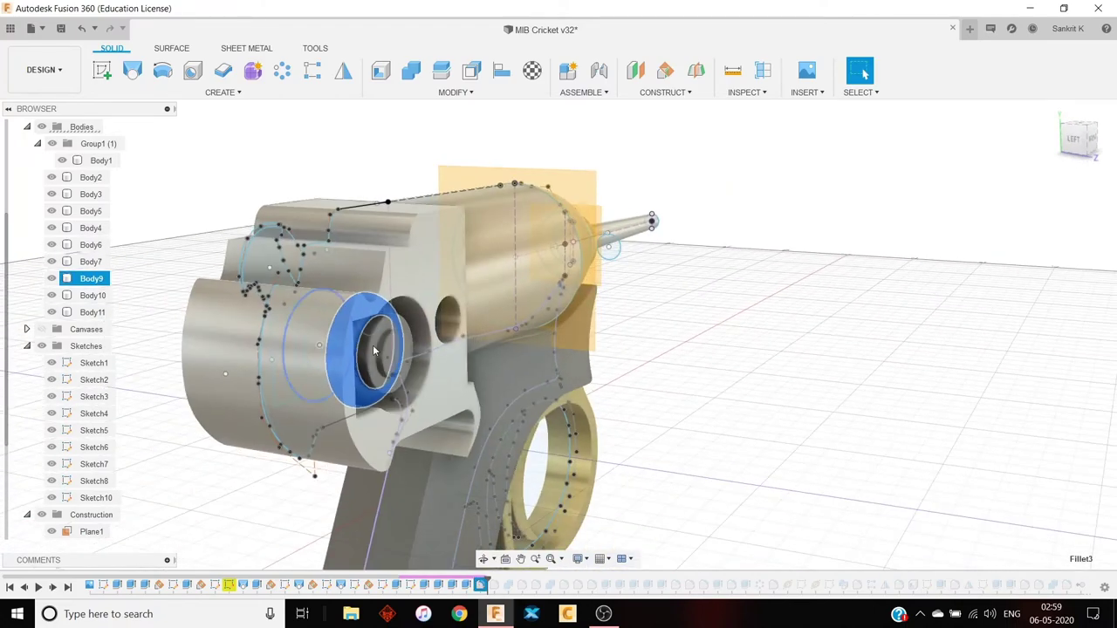
pyautogui.scroll(-4, 728, 346)
pyautogui.keyDown('shift'); pyautogui.moveTo(736, 349); pyautogui.dragTo(636, 369, button='middle'); pyautogui.keyUp('shift')
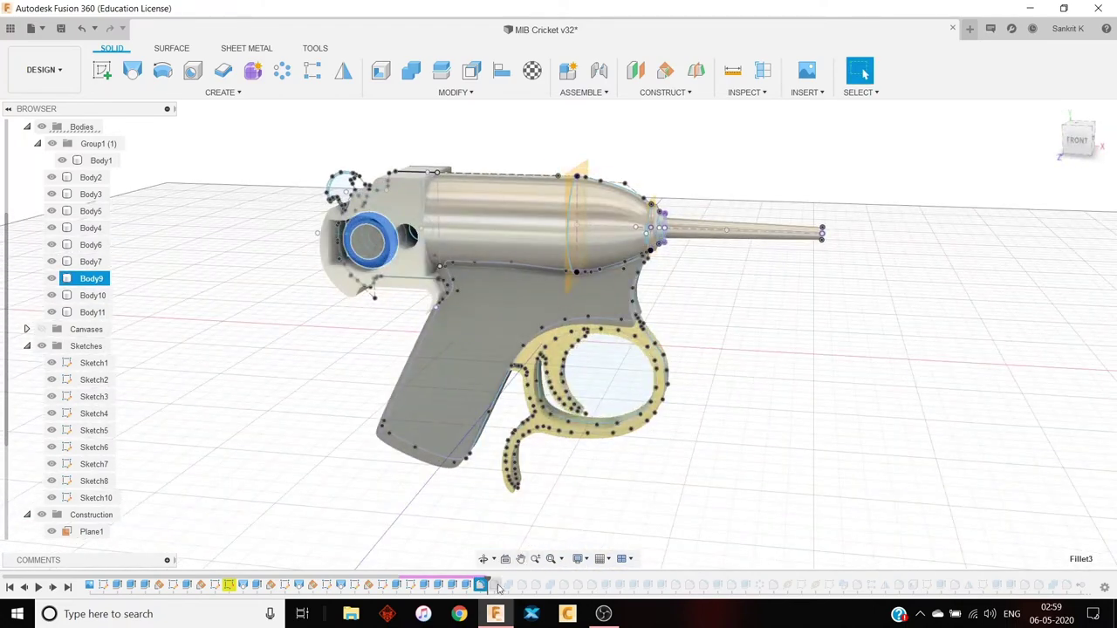
# Step: Roll the design history forward to Extrude20 and examine that feature's highlighted faces on the nose
pyautogui.scroll(-2, 489, 585)
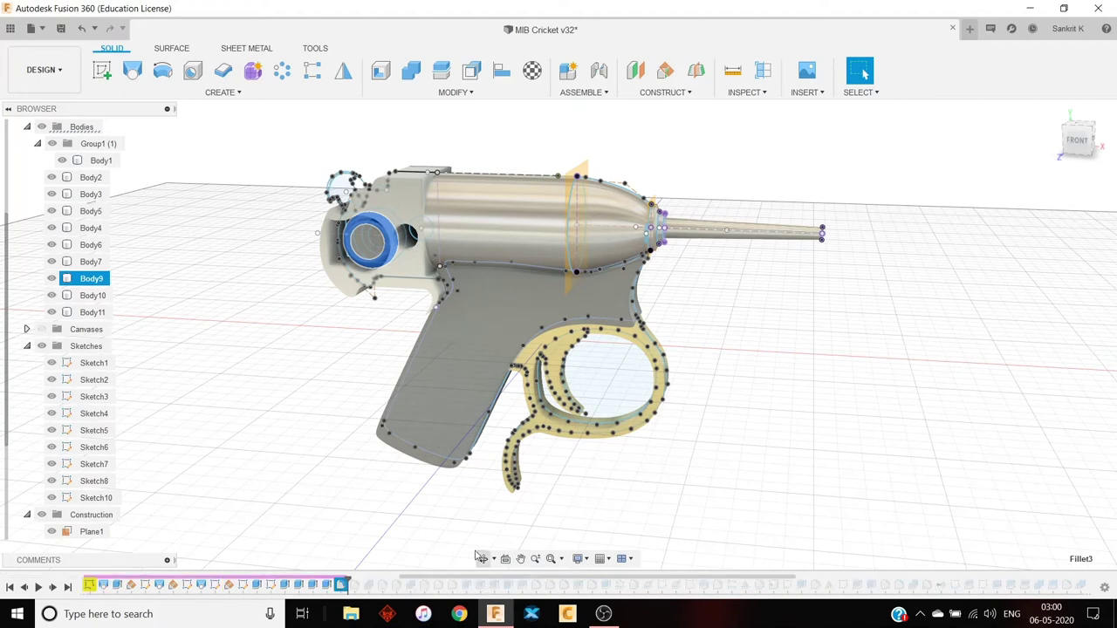
pyautogui.click(489, 546)
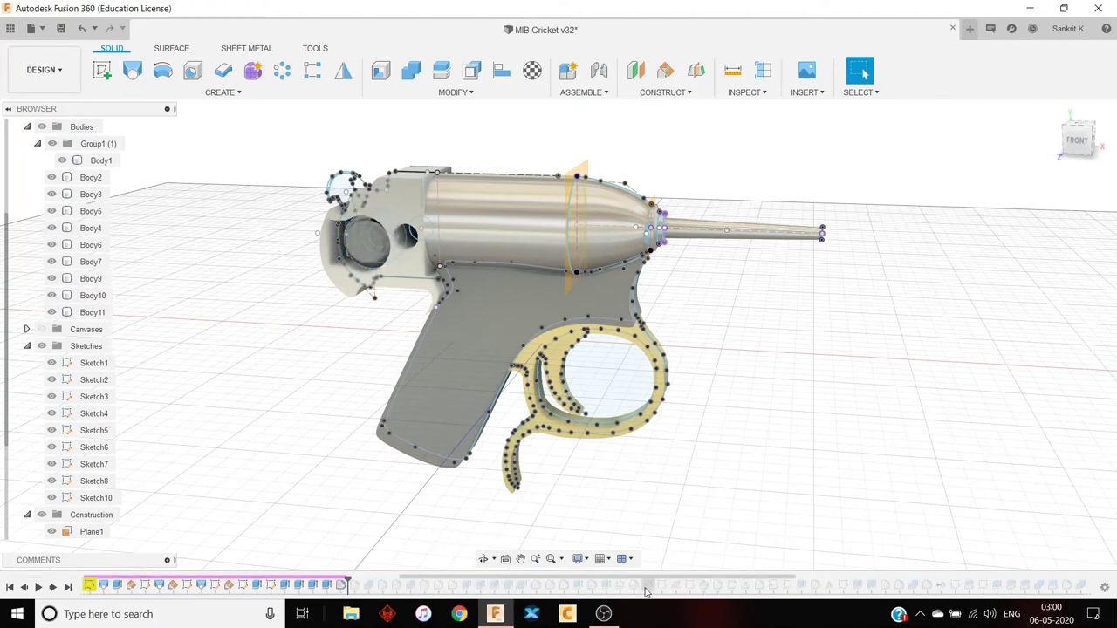
pyautogui.click(607, 586)
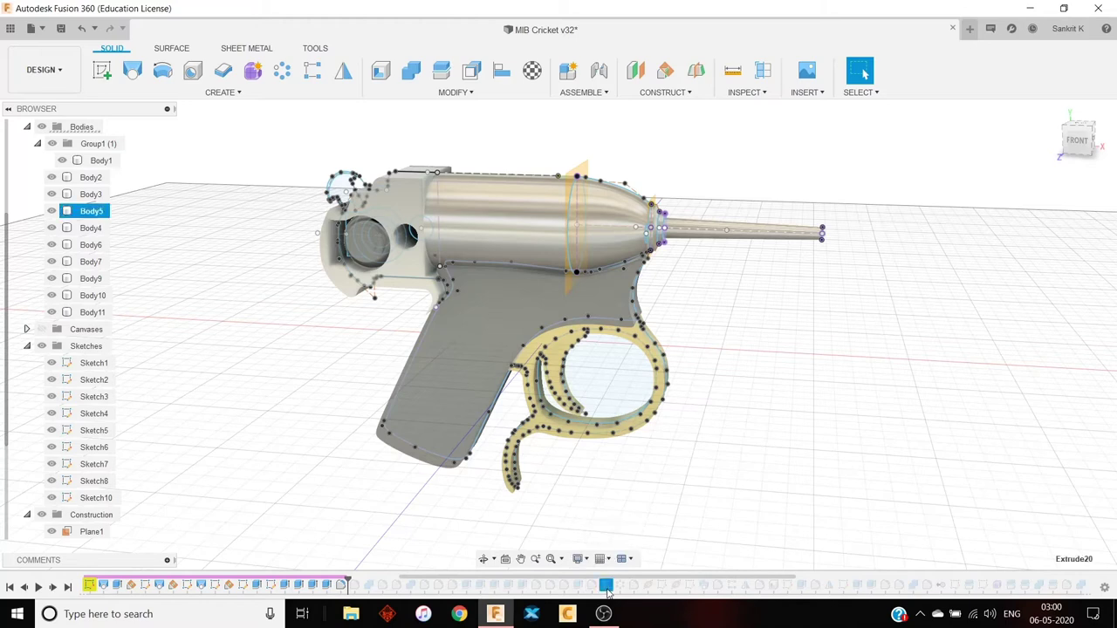
pyautogui.rightClick(607, 585)
pyautogui.click(680, 564)
pyautogui.click(608, 586)
pyautogui.scroll(3, 596, 251)
pyautogui.scroll(5, 596, 251)
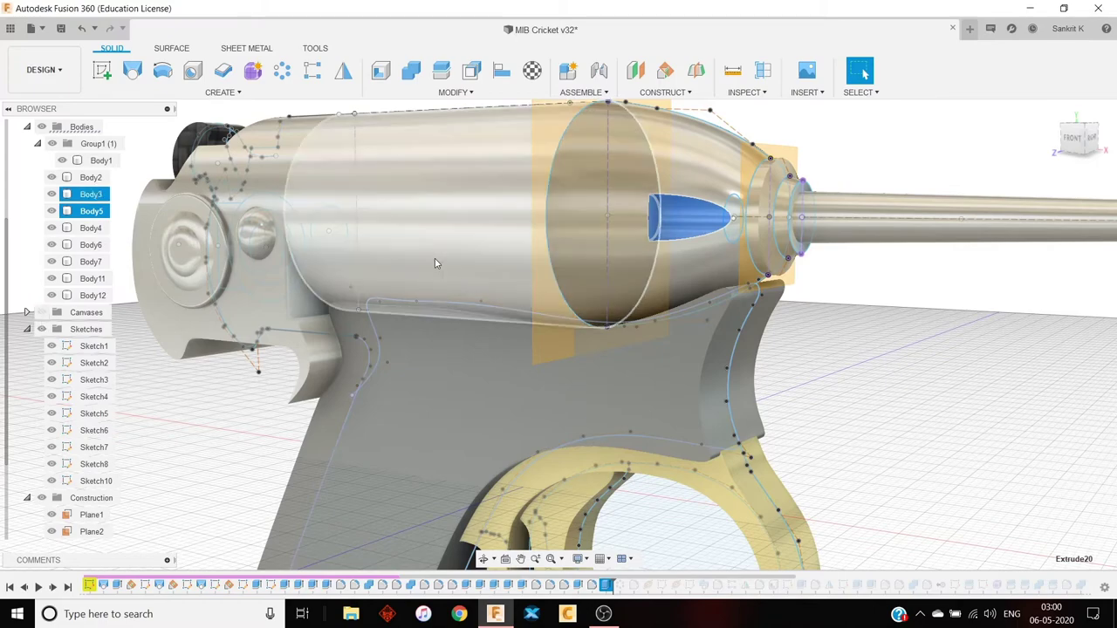
# Step: Examine the nose cut from several angles, display the reference canvas, and hide all bodies to view the photo with the sketches
pyautogui.scroll(-5, 427, 245)
pyautogui.keyDown('shift'); pyautogui.moveTo(695, 407); pyautogui.dragTo(472, 424, button='middle'); pyautogui.keyUp('shift')
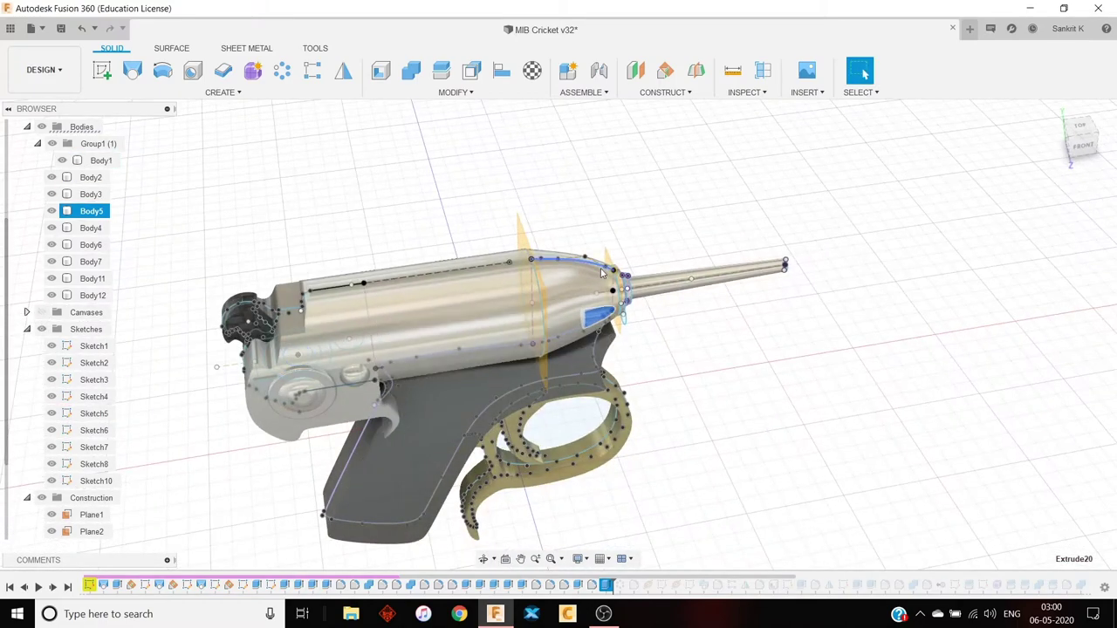
pyautogui.scroll(-2, 381, 330)
pyautogui.keyDown('shift'); pyautogui.moveTo(667, 377); pyautogui.dragTo(474, 262, button='middle'); pyautogui.keyUp('shift')
pyautogui.scroll(2, 445, 336)
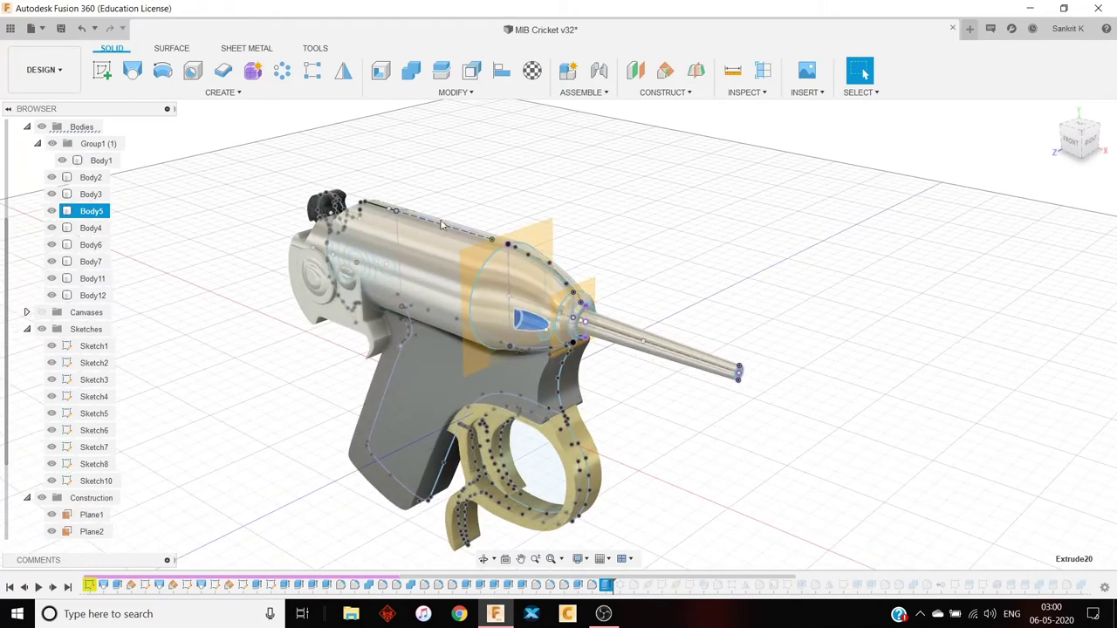
pyautogui.scroll(2, 99, 362)
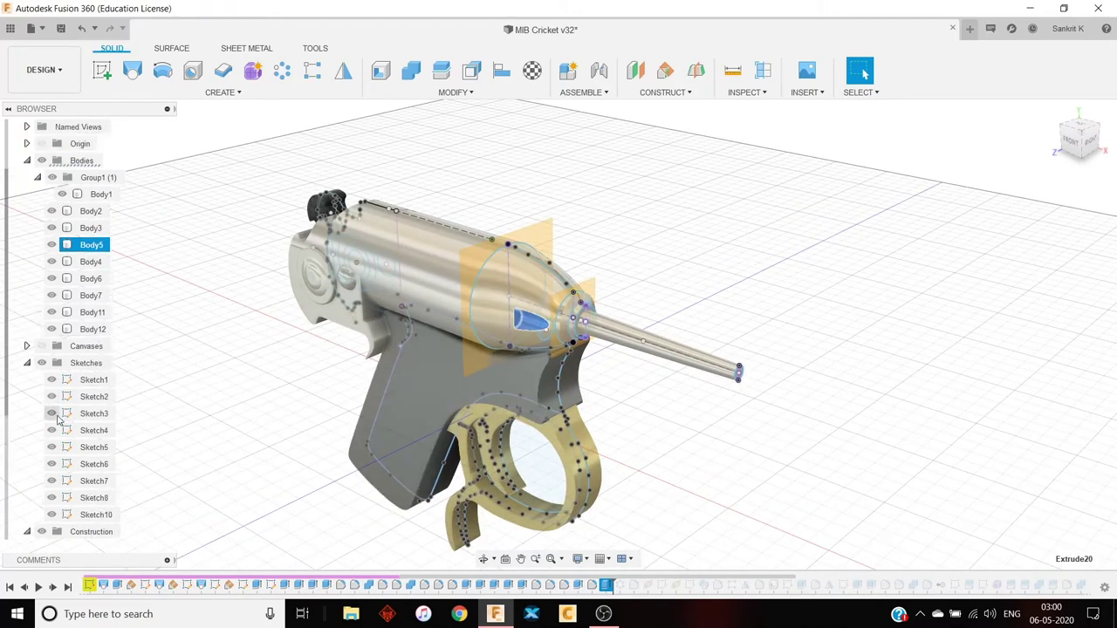
pyautogui.click(41, 345)
pyautogui.scroll(3, 437, 279)
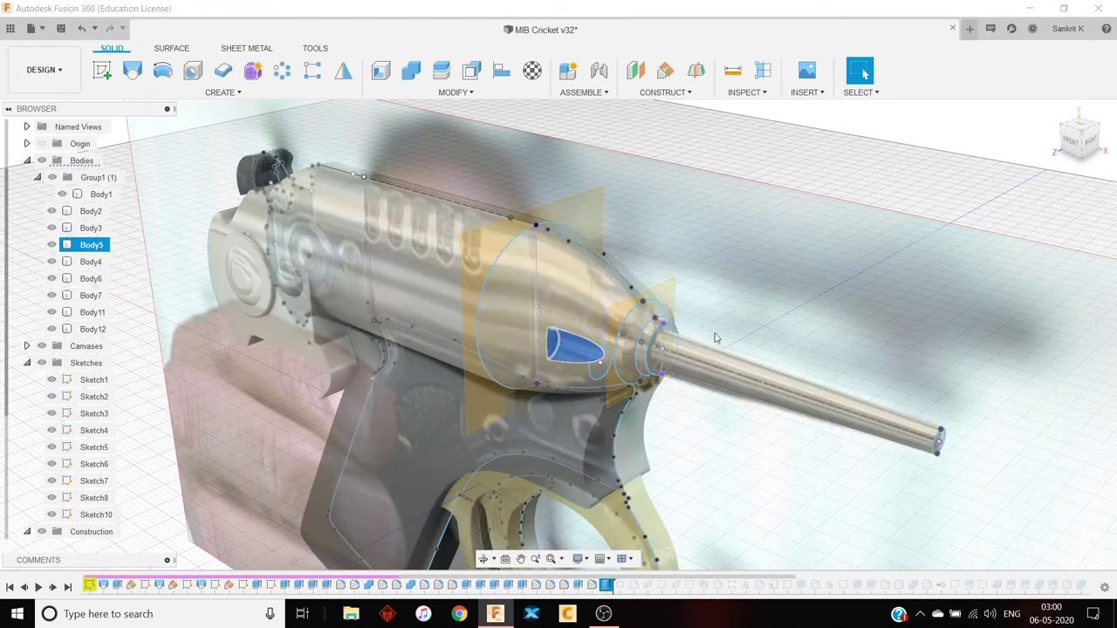
pyautogui.click(42, 162)
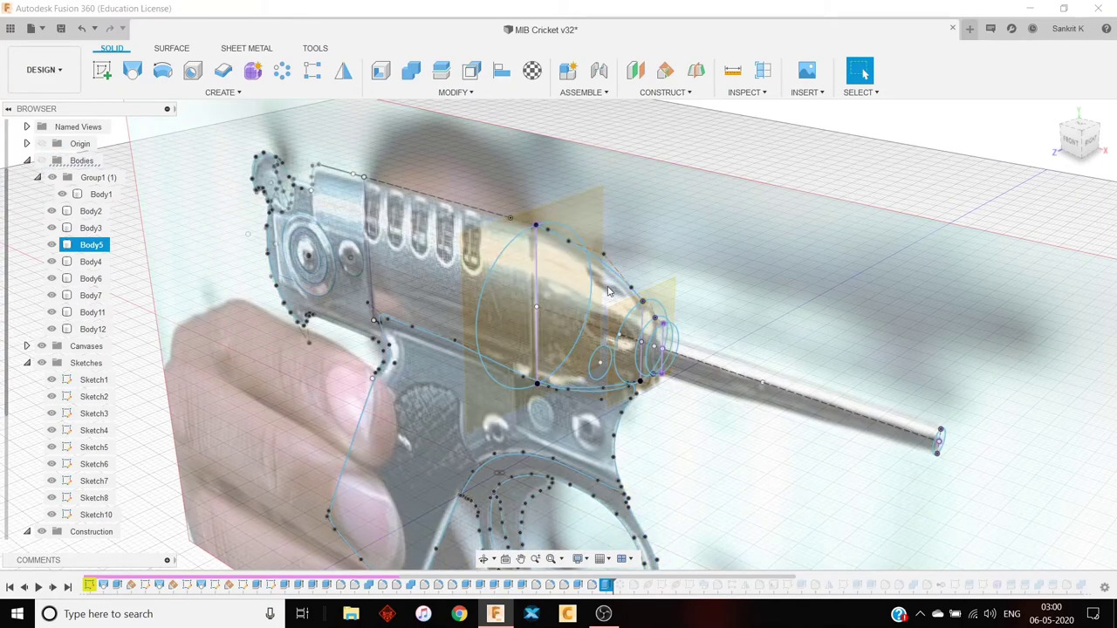
pyautogui.keyDown('shift'); pyautogui.moveTo(859, 301); pyautogui.dragTo(786, 295, button='middle'); pyautogui.keyUp('shift')
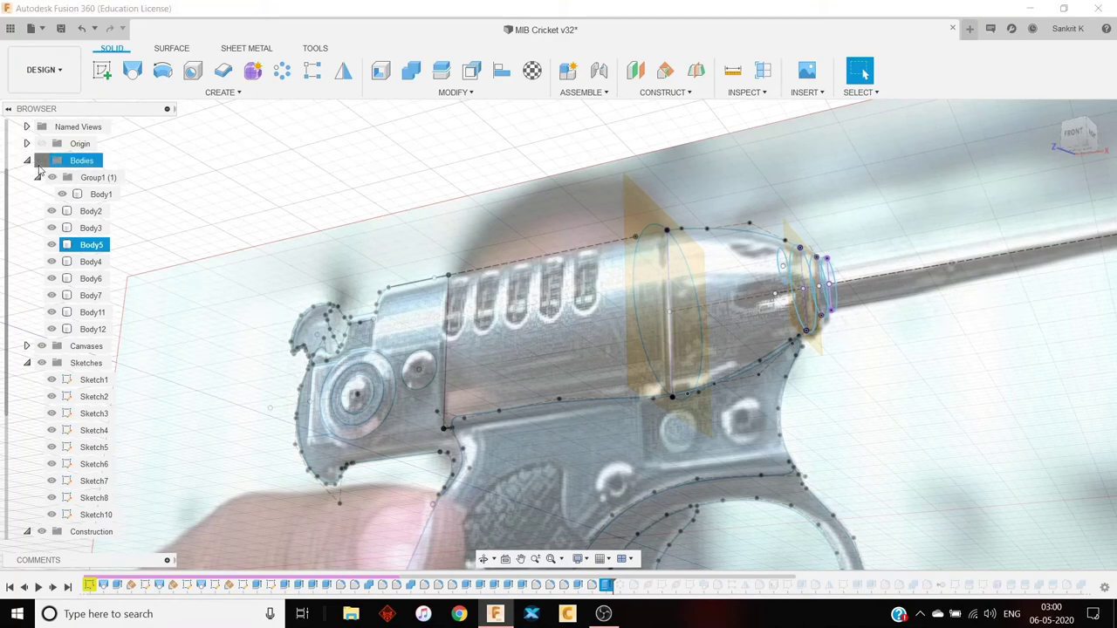
# Step: Show the bodies again and compare the highlighted nose cut with the reference photo, clearing the selection at the end
pyautogui.click(41, 161)
pyautogui.moveTo(738, 349)
pyautogui.keyDown('shift'); pyautogui.mouseDown(button='middle')
pyautogui.moveTo(768, 340)
pyautogui.moveTo(754, 272)
pyautogui.mouseUp(button='middle'); pyautogui.keyUp('shift')
pyautogui.scroll(5, 754, 269)
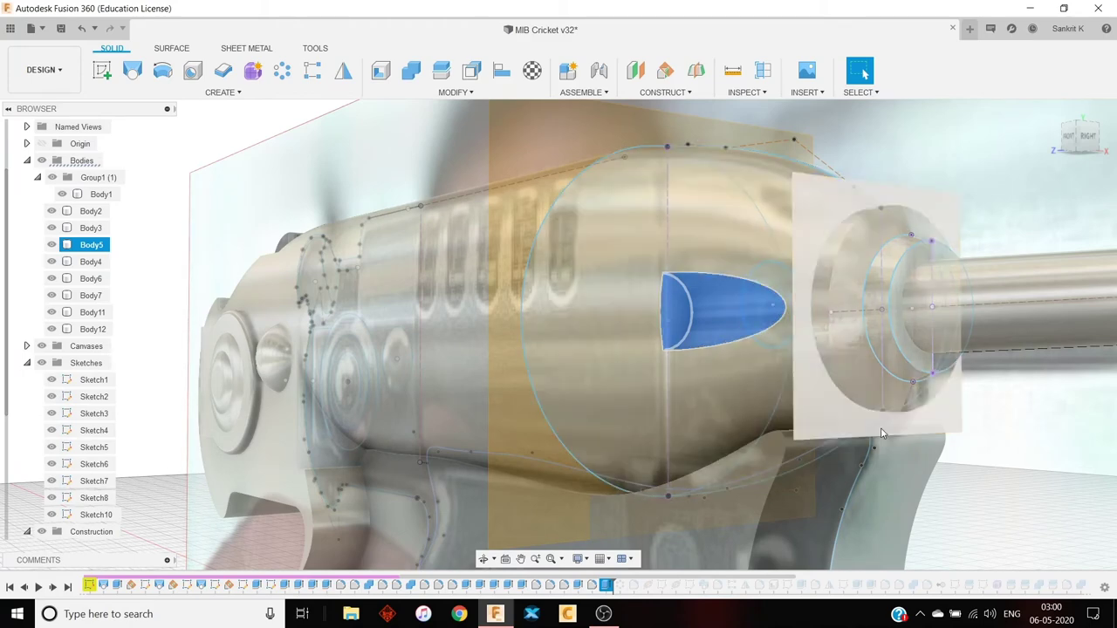
pyautogui.keyDown('shift'); pyautogui.moveTo(885, 434); pyautogui.dragTo(833, 365, button='middle'); pyautogui.keyUp('shift')
pyautogui.keyDown('ctrl'); pyautogui.click(460, 256); pyautogui.keyUp('ctrl')
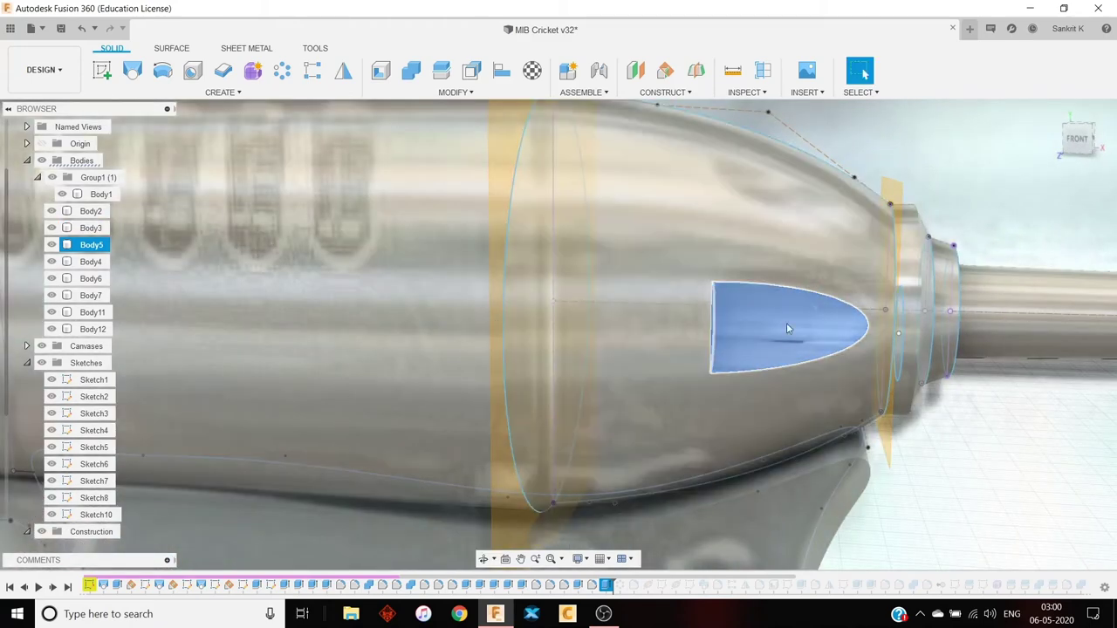
pyautogui.scroll(-3, 785, 329)
pyautogui.scroll(-4, 761, 295)
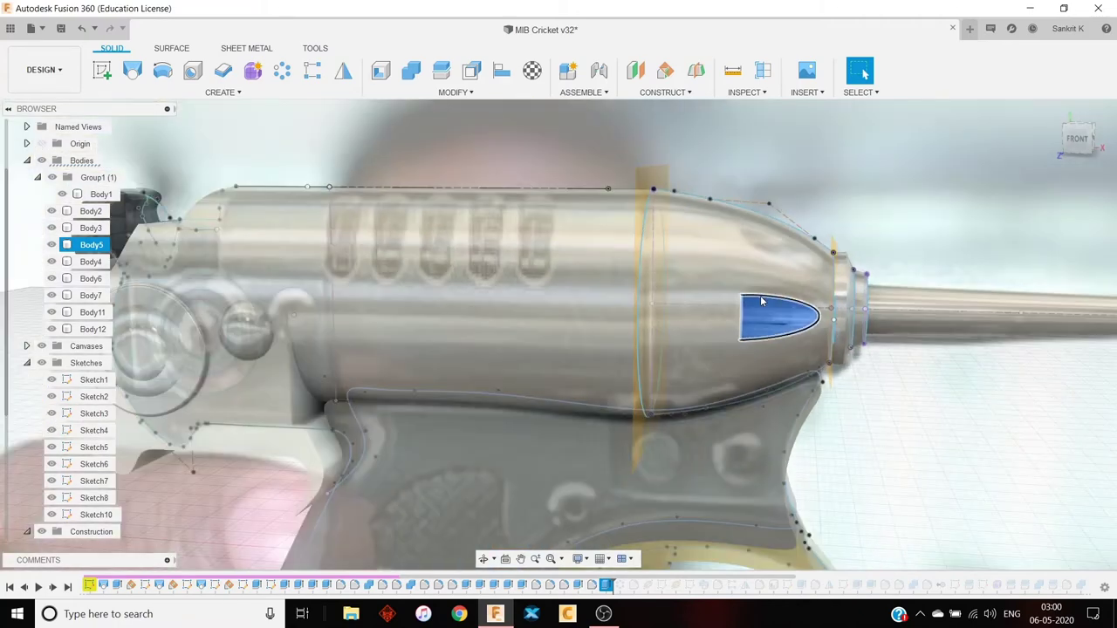
pyautogui.click(725, 274)
pyautogui.click(894, 210)
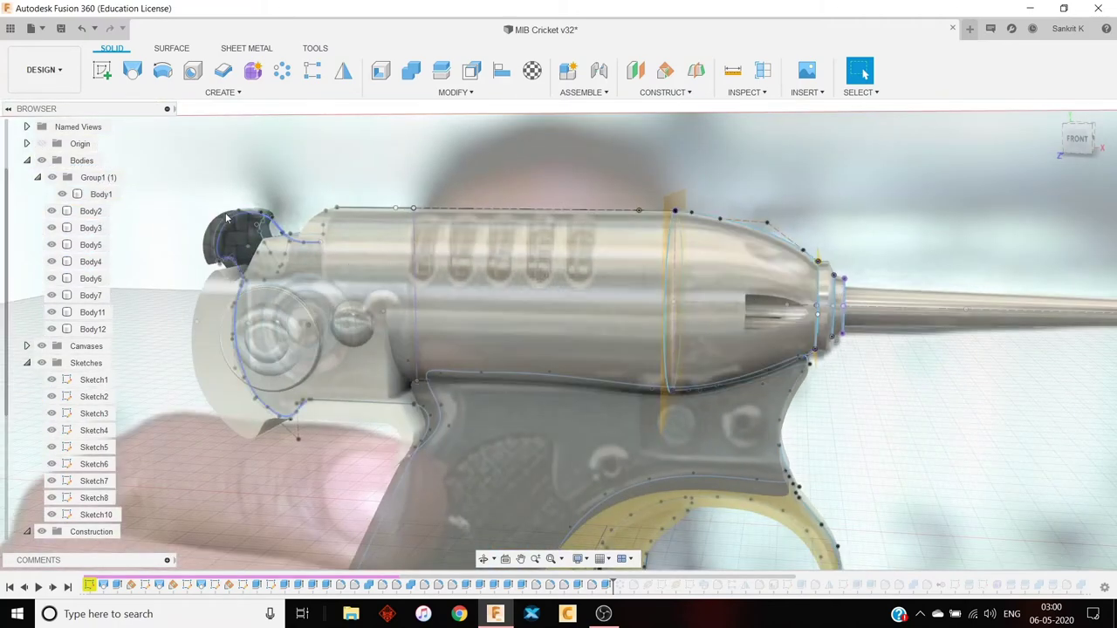
# Step: Hide the reference canvas, roll the design history past C-Pattern1 and examine the cuts repeated around the nose
pyautogui.click(41, 347)
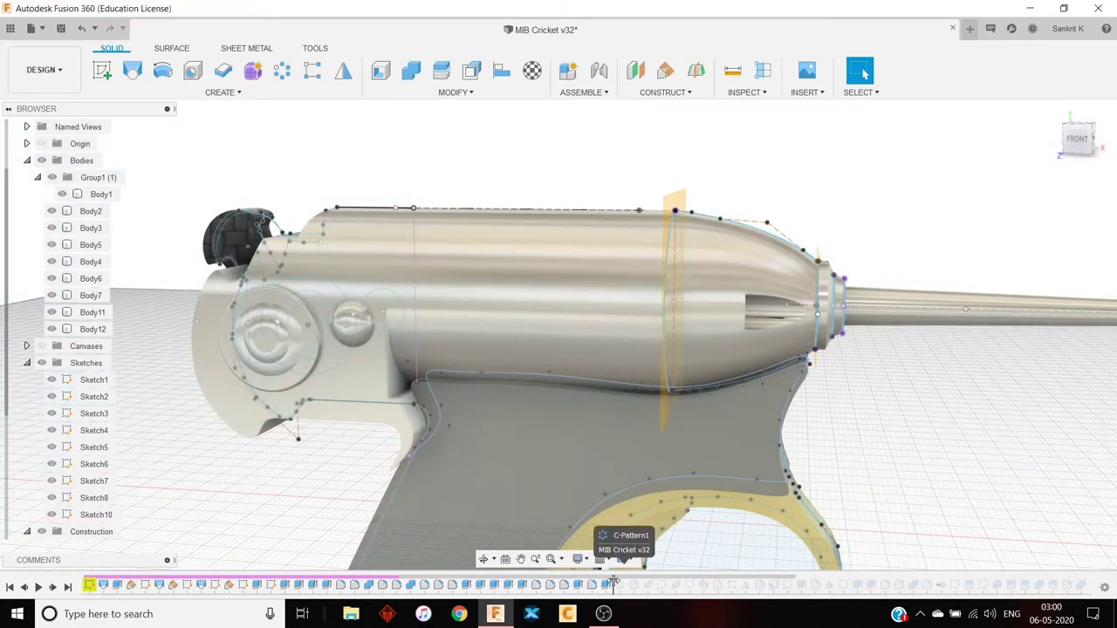
pyautogui.moveTo(613, 583); pyautogui.dragTo(623, 583)
pyautogui.click(721, 314)
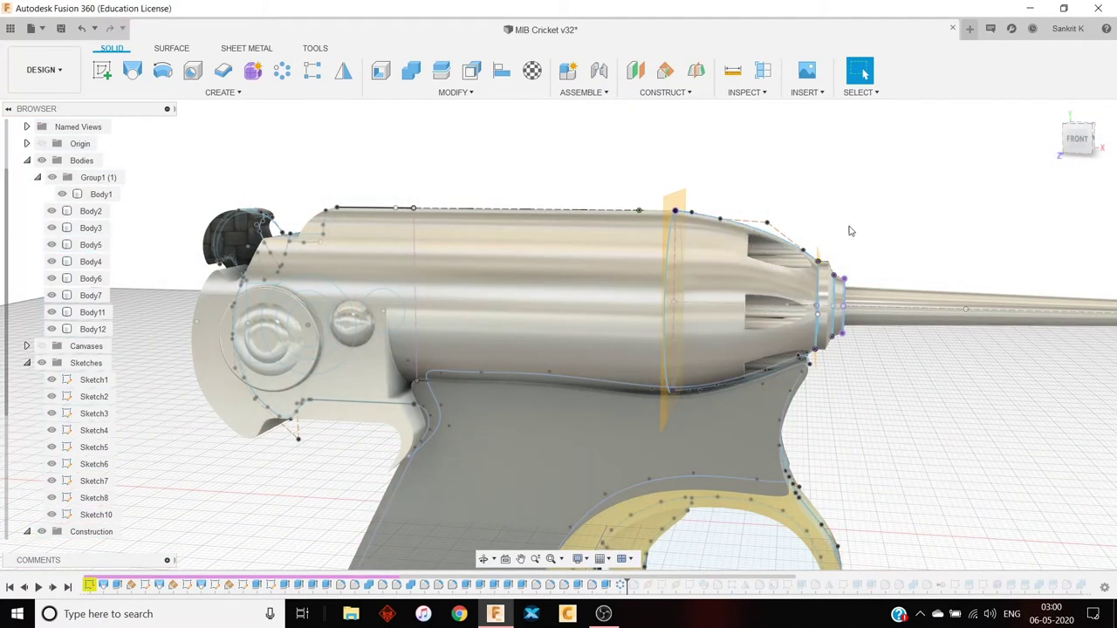
pyautogui.keyDown('shift'); pyautogui.moveTo(721, 315); pyautogui.dragTo(873, 303, button='middle'); pyautogui.keyUp('shift')
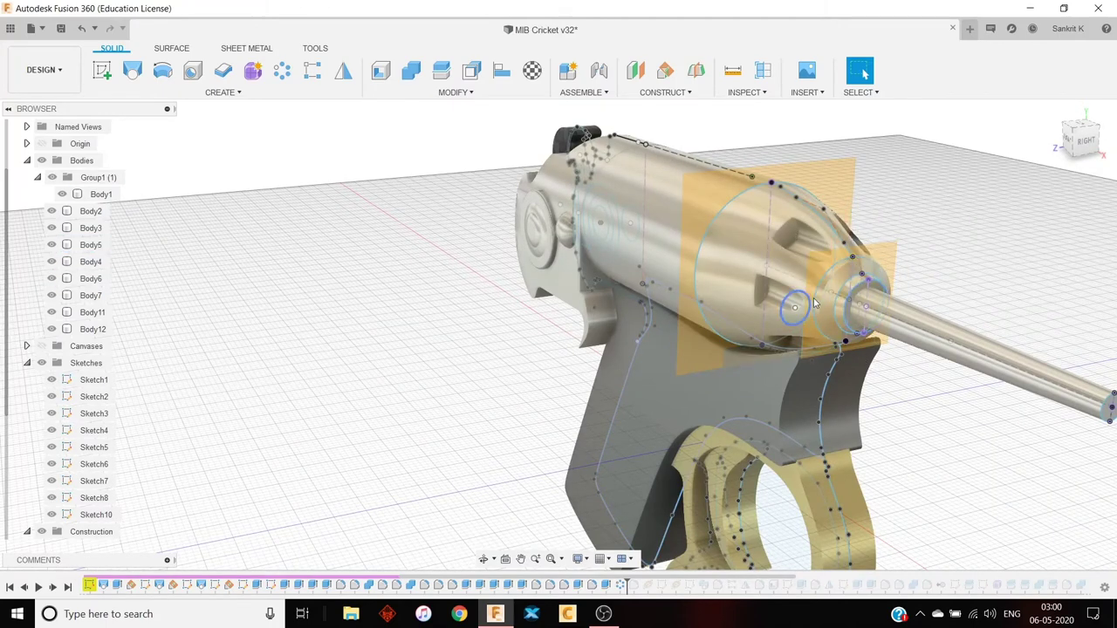
pyautogui.click(749, 227)
pyautogui.press('Escape')
pyautogui.keyDown('shift'); pyautogui.moveTo(911, 248); pyautogui.dragTo(812, 266, button='middle'); pyautogui.keyUp('shift')
pyautogui.scroll(2, 738, 250)
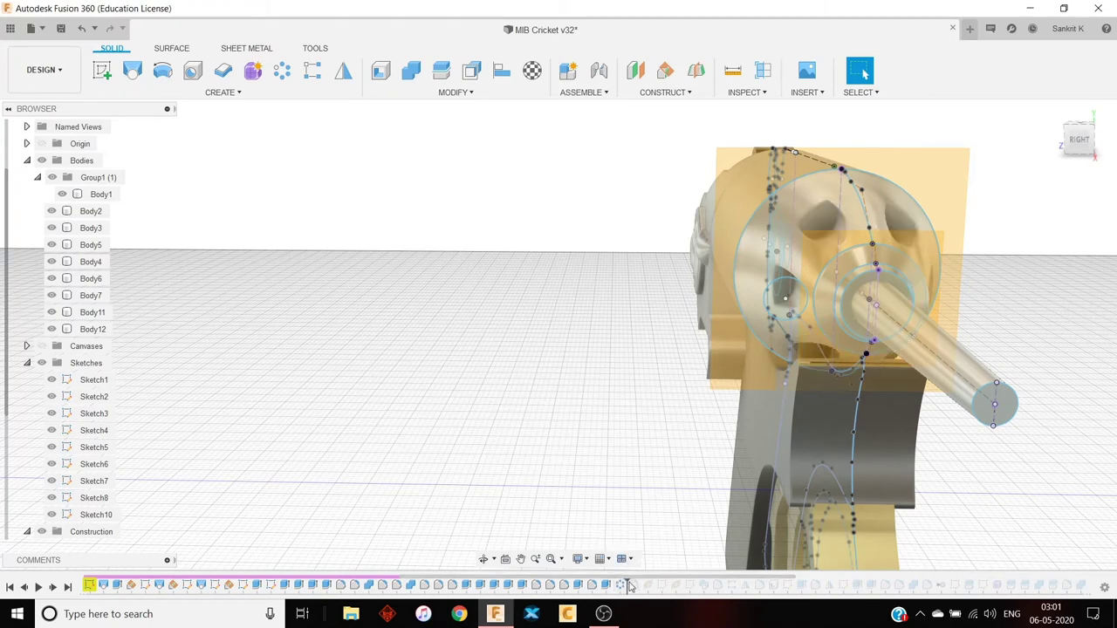
# Step: Advance the design history past Fillet14 and examine the filleted edges of the nose cuts
pyautogui.moveTo(627, 585); pyautogui.dragTo(640, 588)
pyautogui.keyDown('shift'); pyautogui.moveTo(883, 211); pyautogui.dragTo(363, 504, button='middle'); pyautogui.keyUp('shift')
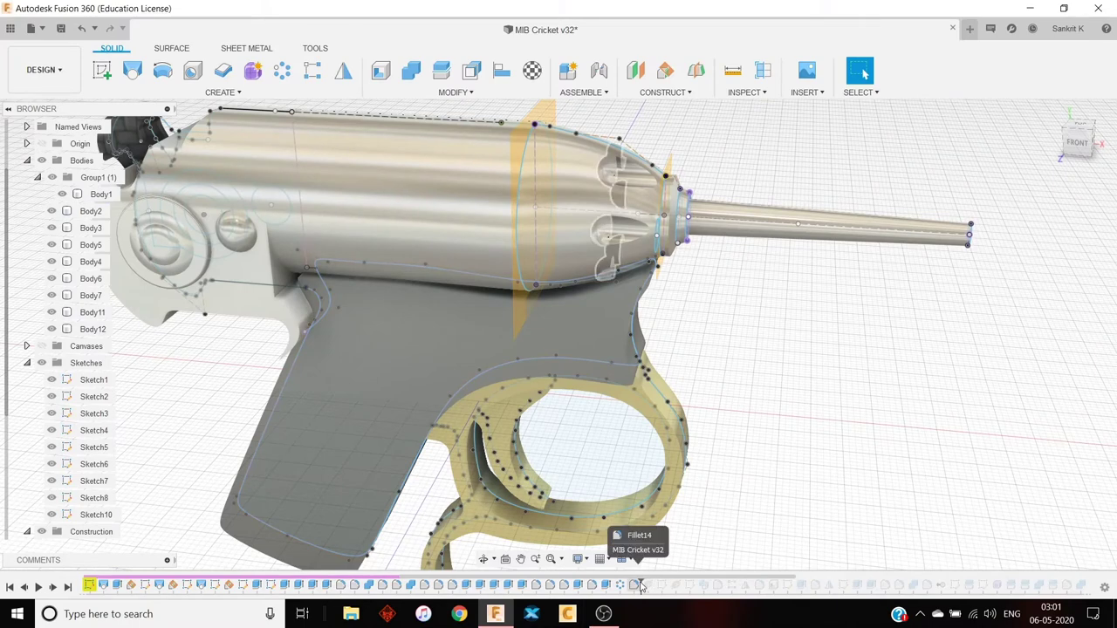
pyautogui.moveTo(640, 587); pyautogui.dragTo(705, 586)
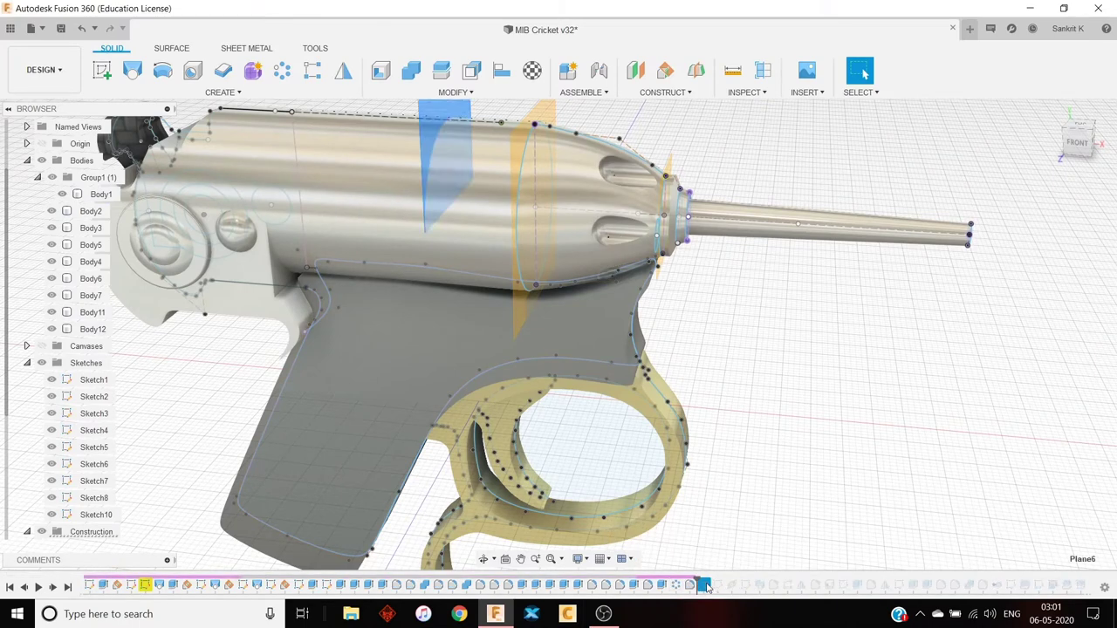
# Step: Roll the design history forward to Plane6, highlight that plane and examine its position across the barrel
pyautogui.rightClick(706, 586)
pyautogui.click(726, 559)
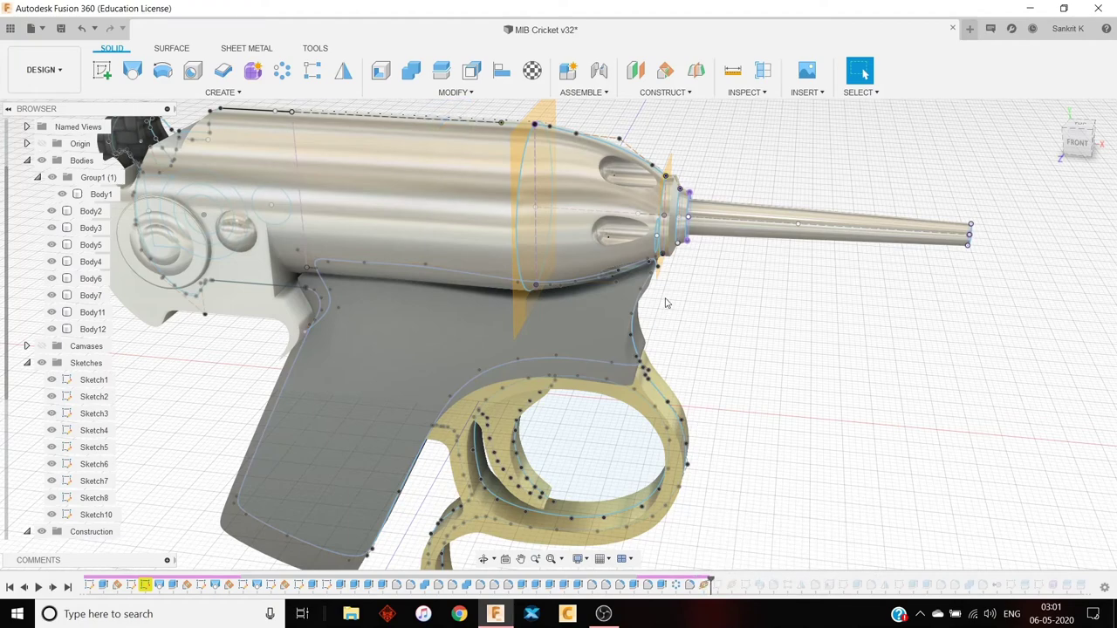
pyautogui.click(707, 584)
pyautogui.moveTo(668, 279); pyautogui.dragTo(785, 420, button='middle')
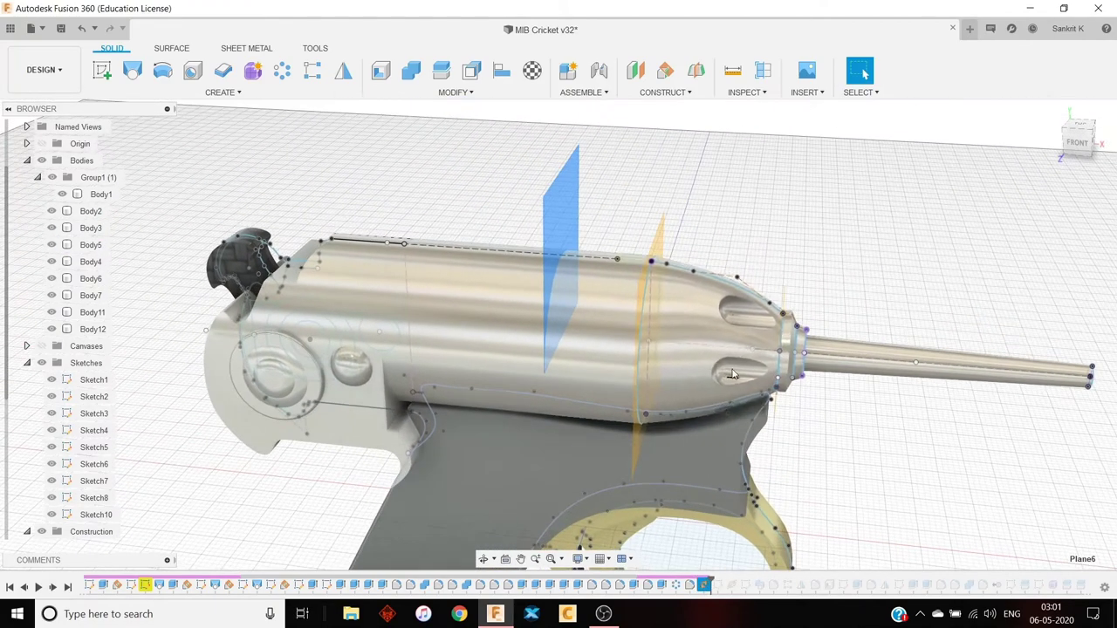
pyautogui.keyDown('shift'); pyautogui.moveTo(695, 197); pyautogui.dragTo(801, 256, button='middle'); pyautogui.keyUp('shift')
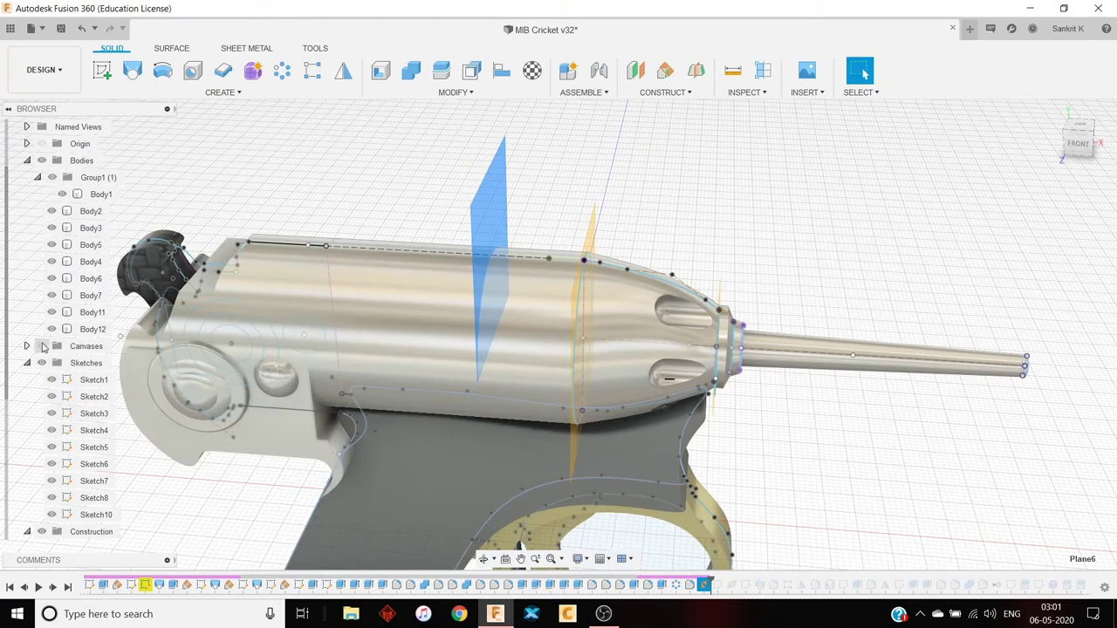
# Step: Display the reference canvas and compare the slots in the photo with the cylindrical barrel body
pyautogui.click(453, 314)
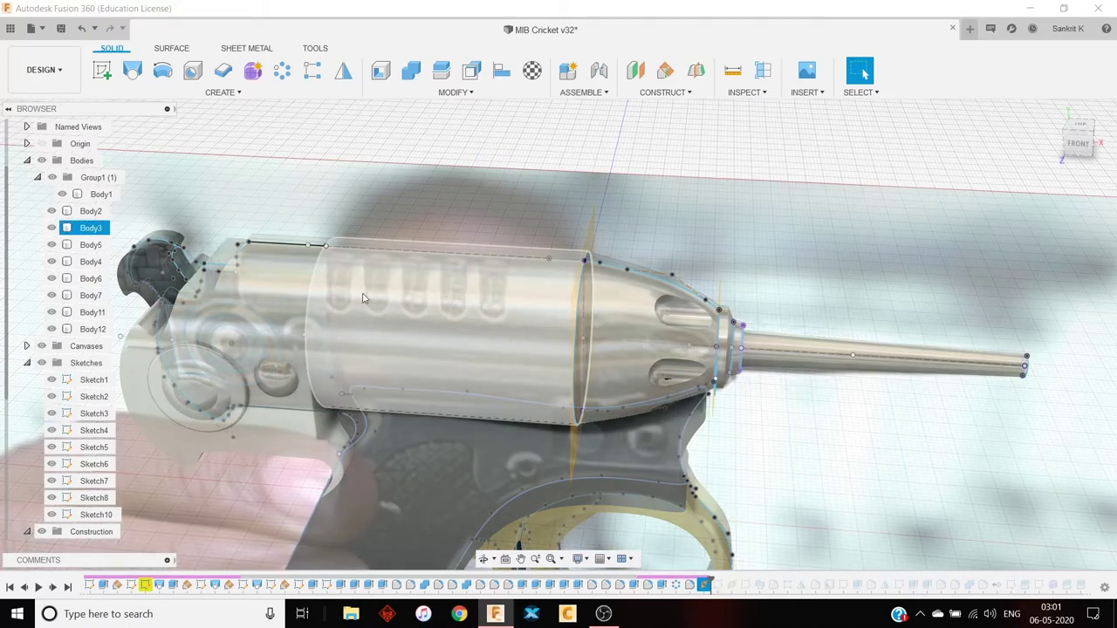
pyautogui.press('Escape')
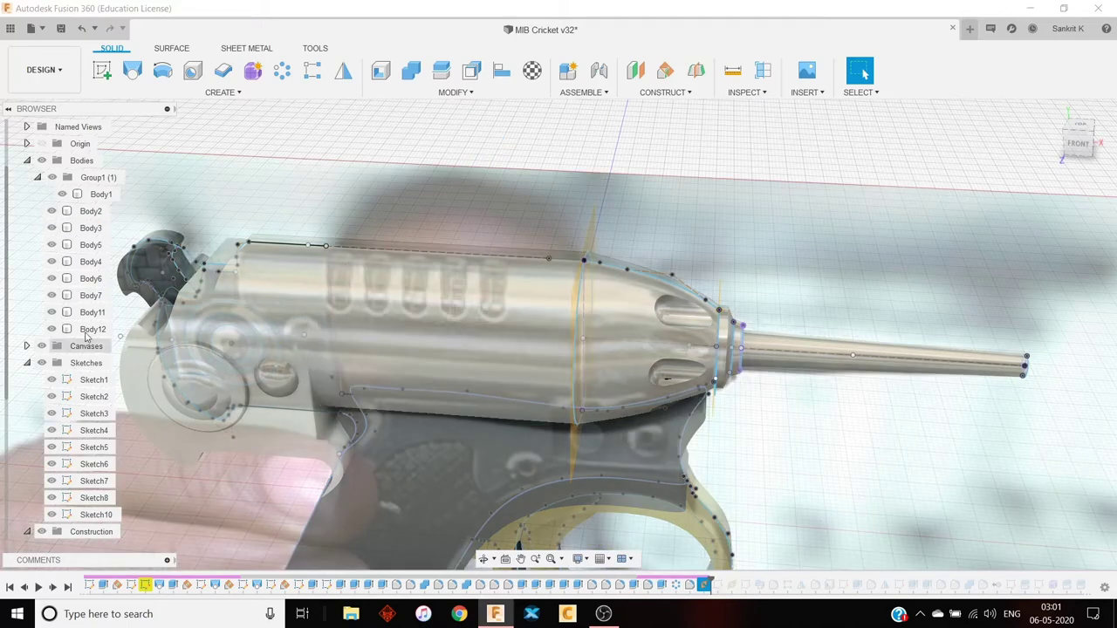
pyautogui.click(465, 310)
pyautogui.press('Escape')
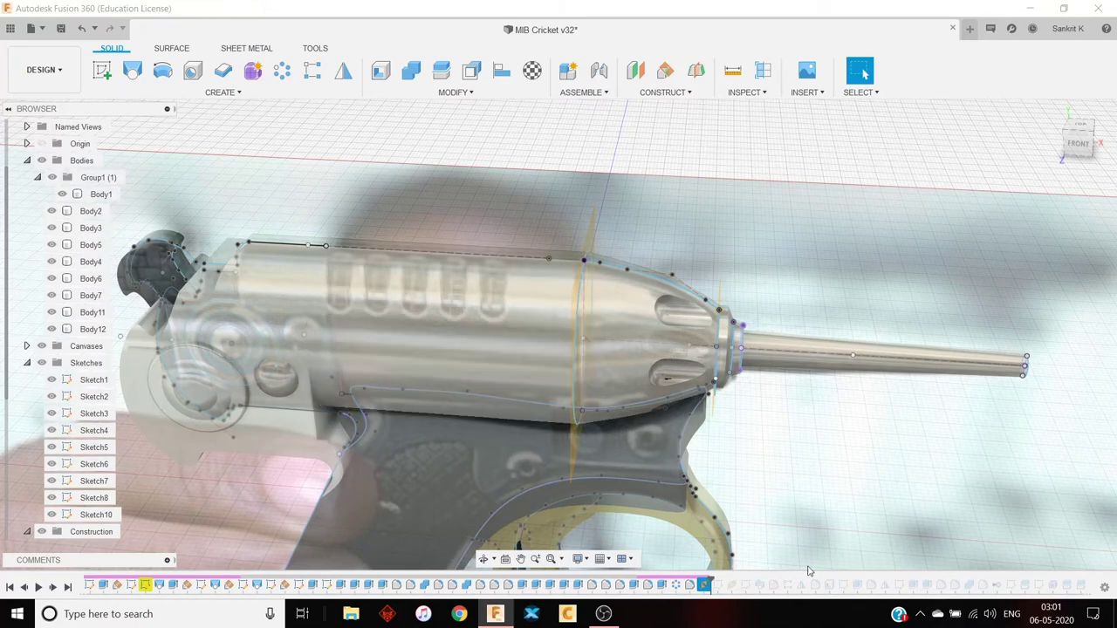
# Step: Roll the design history forward to Sketch11, make that sketch visible and examine its arc on the barrel
pyautogui.rightClick(717, 587)
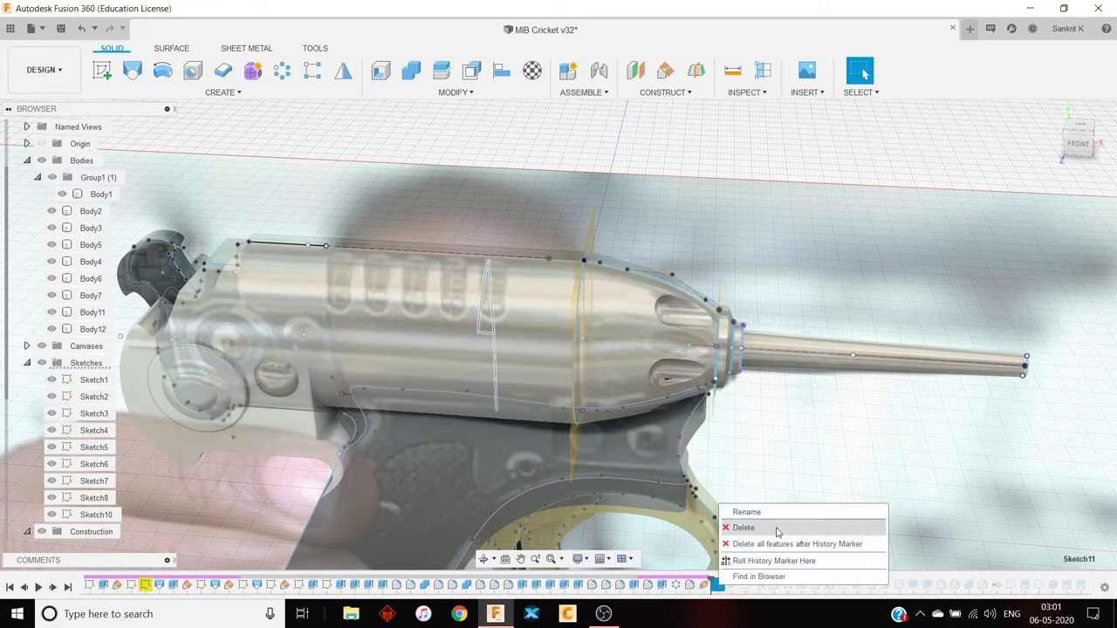
pyautogui.click(759, 576)
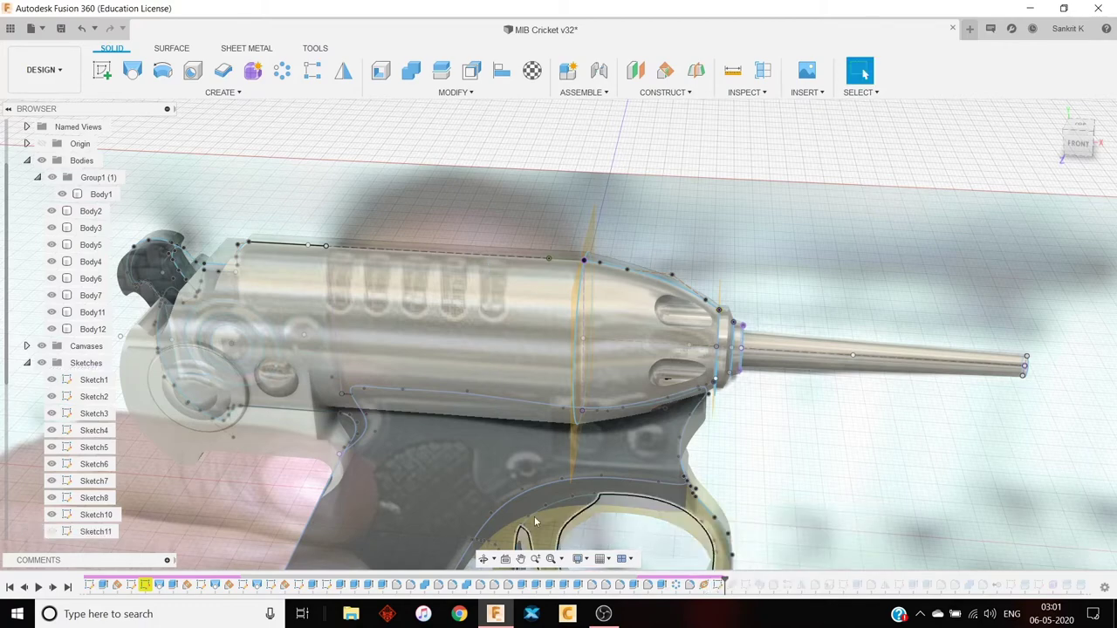
pyautogui.click(53, 447)
pyautogui.keyDown('shift'); pyautogui.moveTo(399, 370); pyautogui.dragTo(362, 357, button='middle'); pyautogui.keyUp('shift')
pyautogui.press('Escape')
pyautogui.keyDown('shift'); pyautogui.moveTo(472, 326); pyautogui.dragTo(480, 292, button='middle'); pyautogui.keyUp('shift')
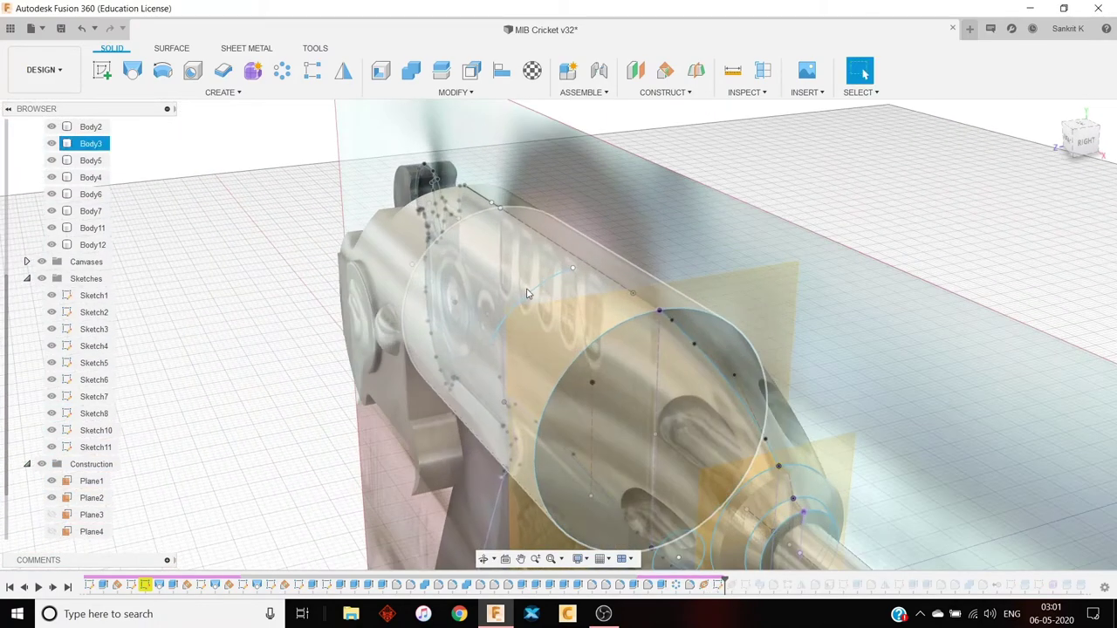
pyautogui.scroll(1, 529, 294)
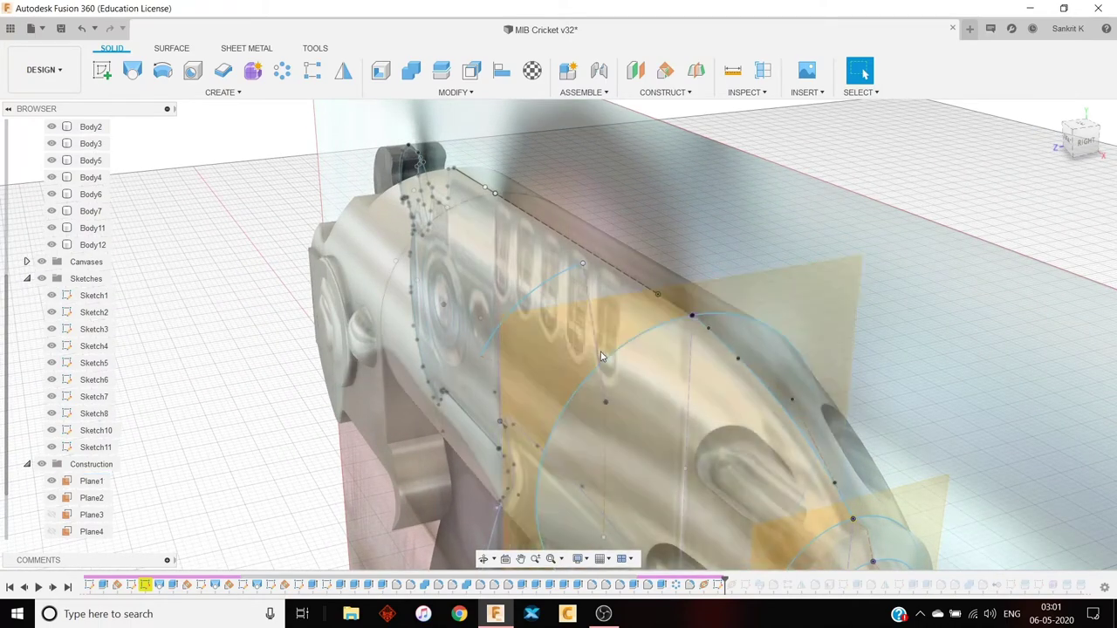
# Step: Examine the barrel's cylindrical face around the Sketch11 arc from several close angles
pyautogui.click(600, 356)
pyautogui.keyDown('shift'); pyautogui.moveTo(600, 356); pyautogui.dragTo(680, 373, button='middle'); pyautogui.keyUp('shift')
pyautogui.click(373, 316)
pyautogui.click(389, 404)
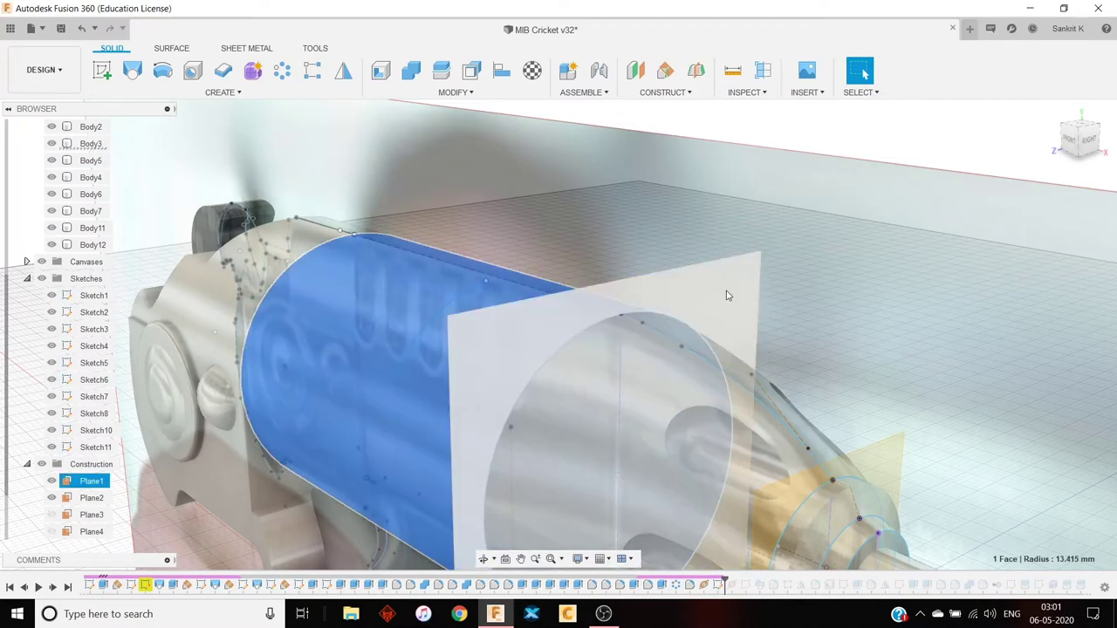
pyautogui.keyDown('shift'); pyautogui.moveTo(744, 291); pyautogui.dragTo(1042, 285, button='middle'); pyautogui.keyUp('shift')
pyautogui.moveTo(952, 349); pyautogui.dragTo(676, 179, button='middle')
pyautogui.click(671, 211)
pyautogui.click(638, 232)
pyautogui.click(791, 189)
# Step: Roll the design history forward to Plane7, highlight that plane and examine how it sits at the end of the Sketch11 arc
pyautogui.scroll(-5, 790, 190)
pyautogui.scroll(-3, 790, 190)
pyautogui.keyDown('shift'); pyautogui.moveTo(790, 190); pyautogui.dragTo(686, 316, button='middle'); pyautogui.keyUp('shift')
pyautogui.moveTo(685, 316); pyautogui.dragTo(772, 281, button='middle')
pyautogui.keyDown('shift'); pyautogui.moveTo(772, 281); pyautogui.dragTo(690, 262, button='middle'); pyautogui.keyUp('shift')
pyautogui.moveTo(689, 262); pyautogui.dragTo(700, 288, button='middle')
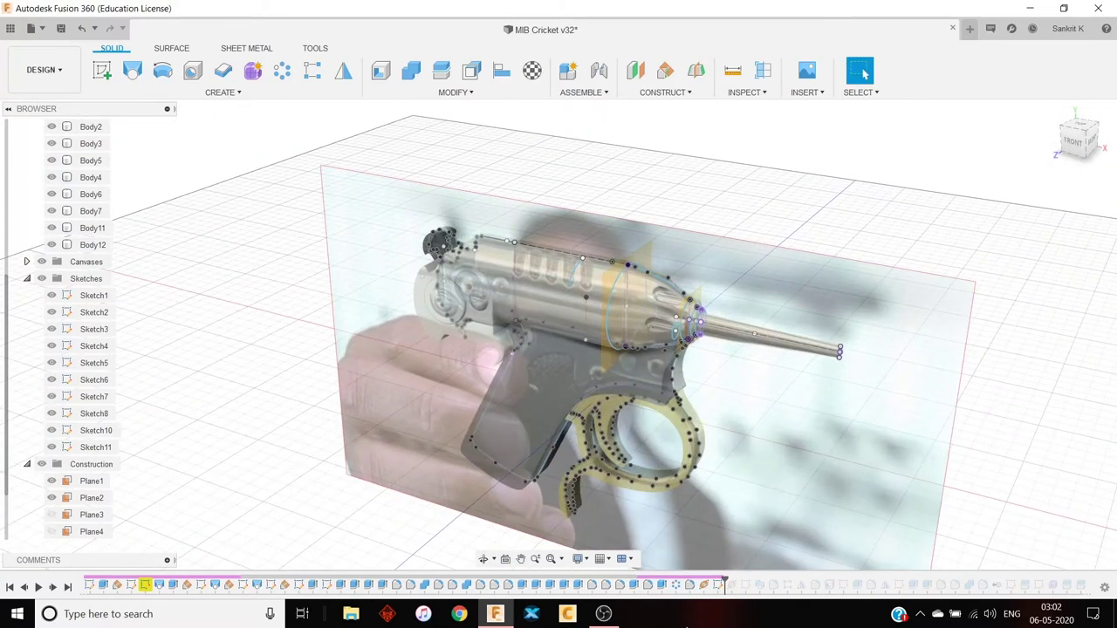
pyautogui.rightClick(733, 590)
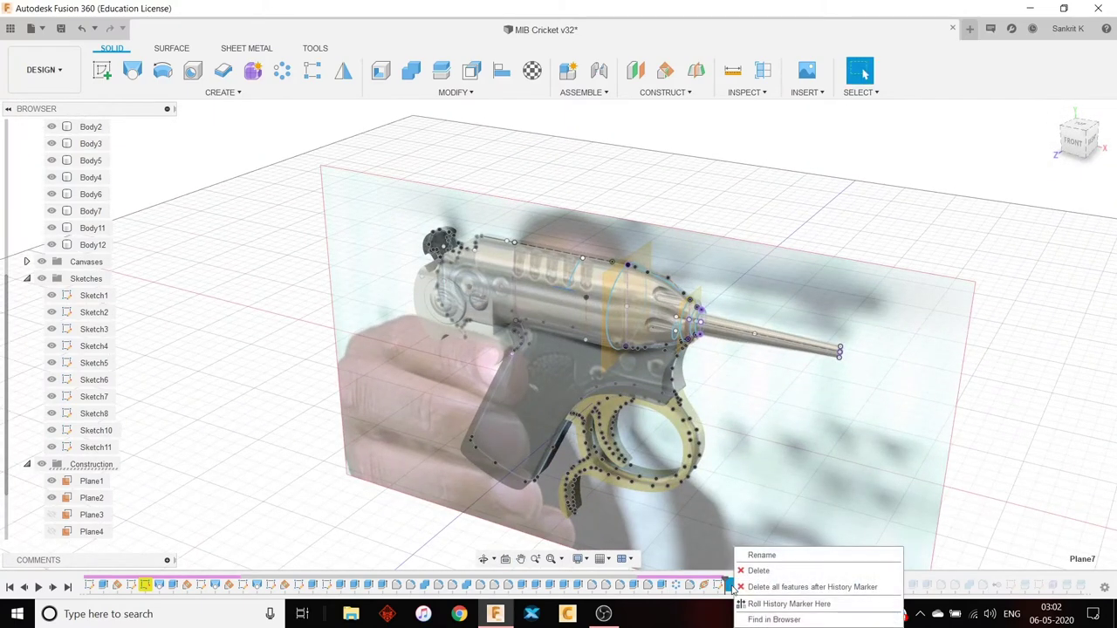
pyautogui.click(779, 605)
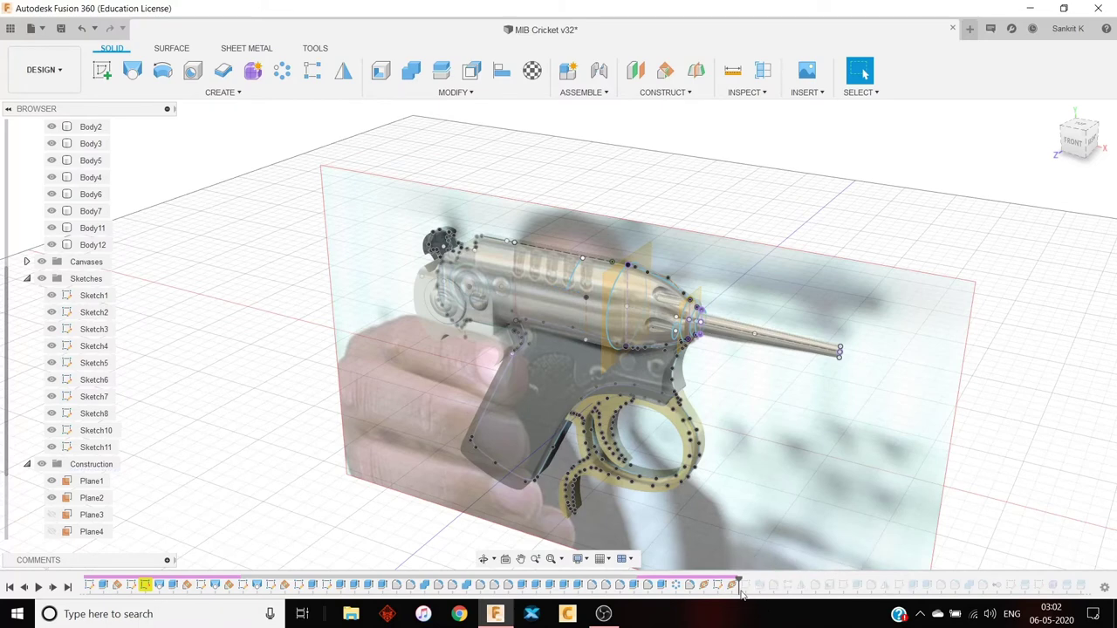
pyautogui.scroll(6, 559, 288)
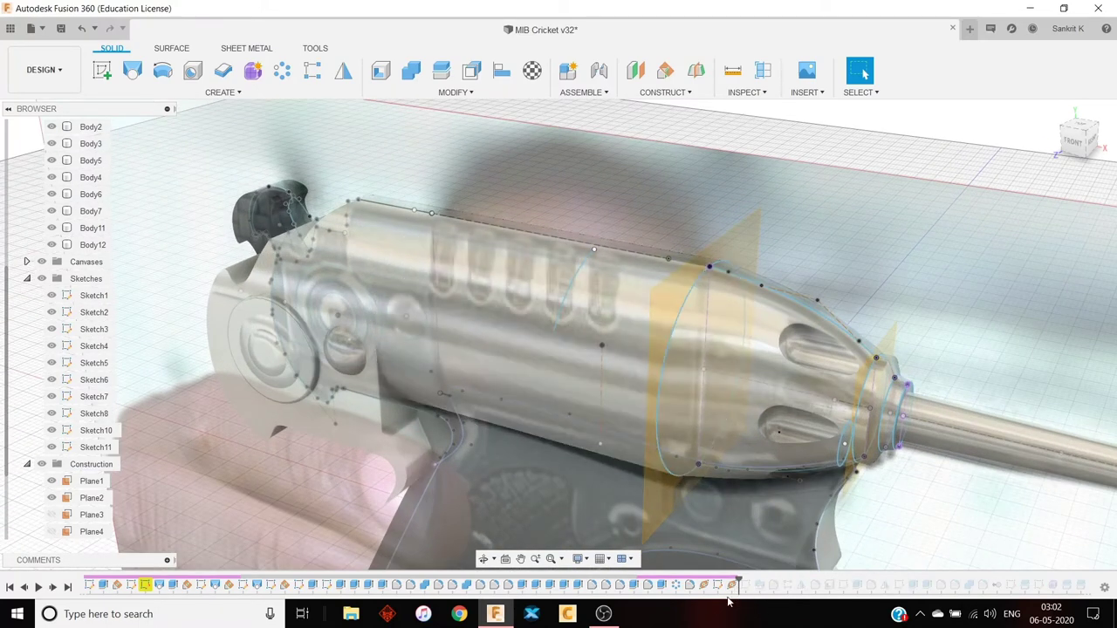
pyautogui.keyDown('shift'); pyautogui.moveTo(595, 349); pyautogui.dragTo(550, 375, button='middle'); pyautogui.keyUp('shift')
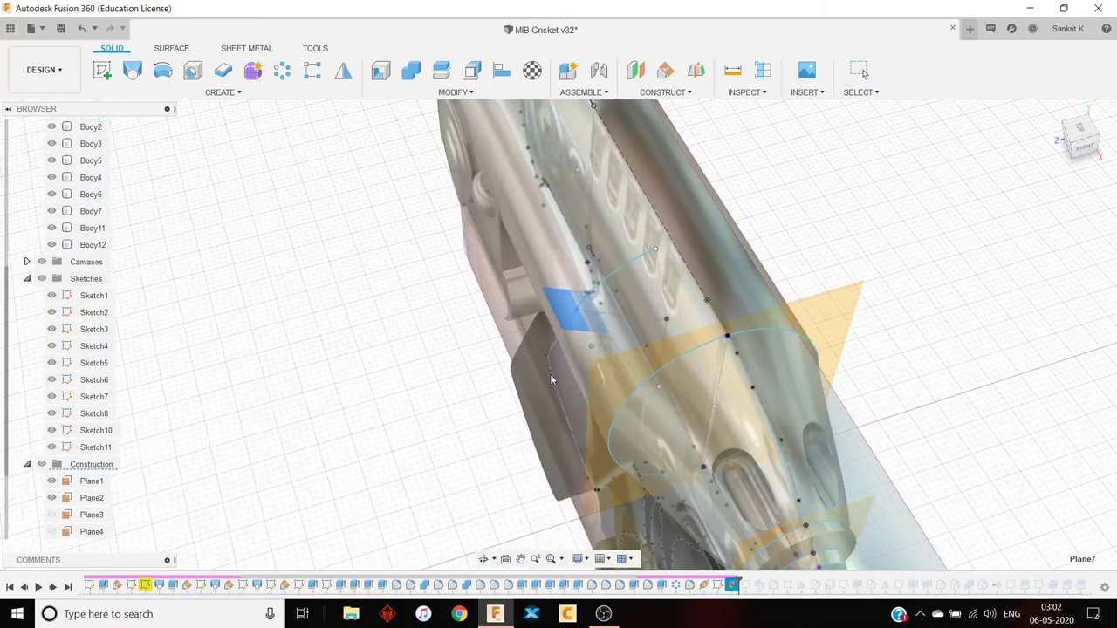
pyautogui.keyDown('shift'); pyautogui.moveTo(595, 416); pyautogui.dragTo(755, 601, button='middle'); pyautogui.keyUp('shift')
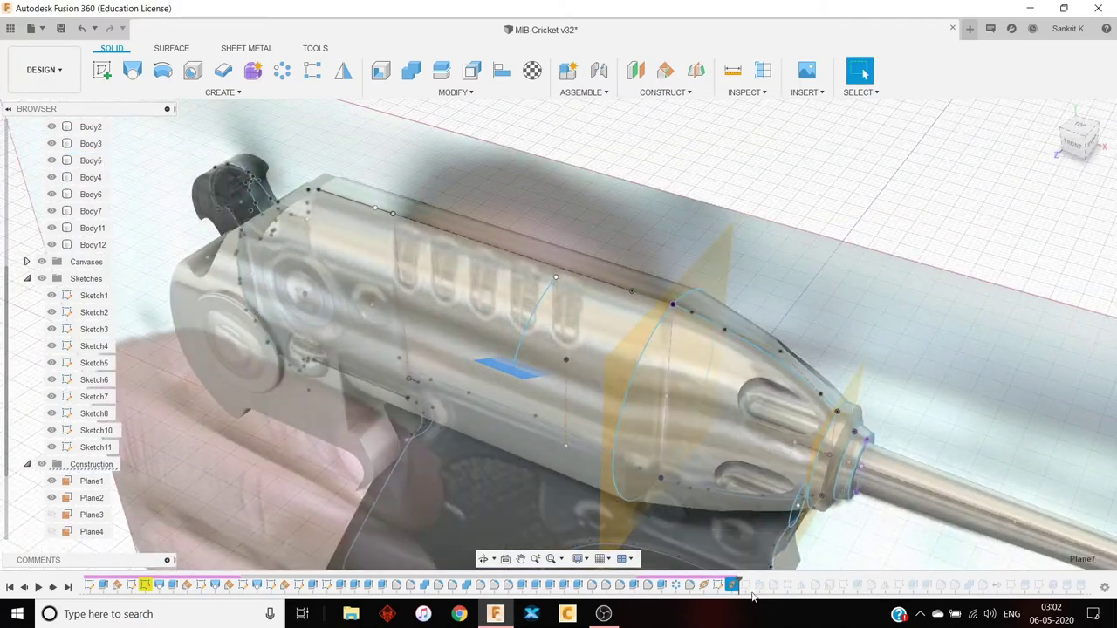
# Step: Roll the design history forward to Sketch12, highlight that sketch and examine its slot profile beside the barrel
pyautogui.rightClick(752, 594)
pyautogui.click(803, 561)
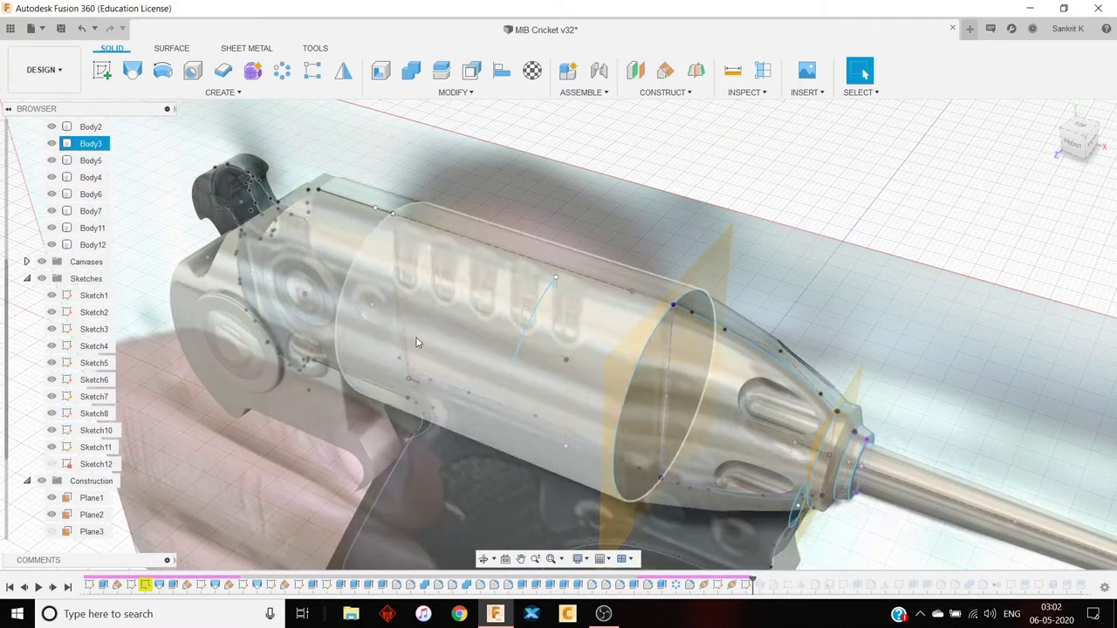
pyautogui.scroll(3, 416, 341)
pyautogui.click(748, 586)
pyautogui.moveTo(761, 489)
pyautogui.keyDown('shift'); pyautogui.mouseDown(button='middle')
pyautogui.moveTo(652, 484)
pyautogui.moveTo(917, 352)
pyautogui.moveTo(721, 260)
pyautogui.mouseUp(button='middle'); pyautogui.keyUp('shift')
pyautogui.scroll(-2, 630, 292)
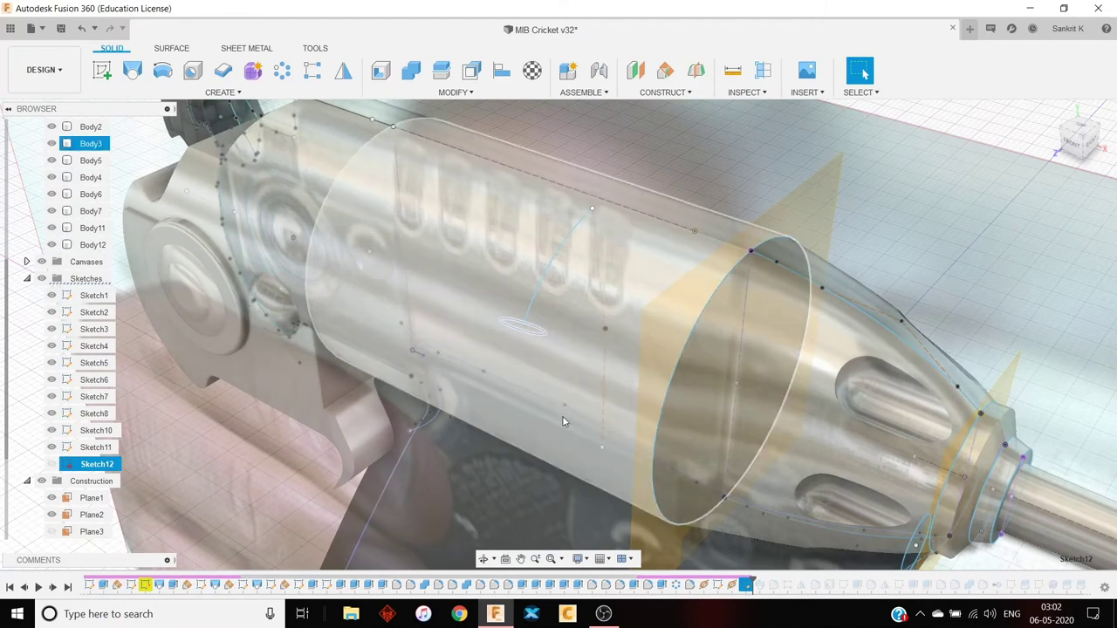
# Step: Roll the design history forward past Sketch12 to the Sweep1 cut on the barrel
pyautogui.rightClick(762, 587)
pyautogui.click(810, 546)
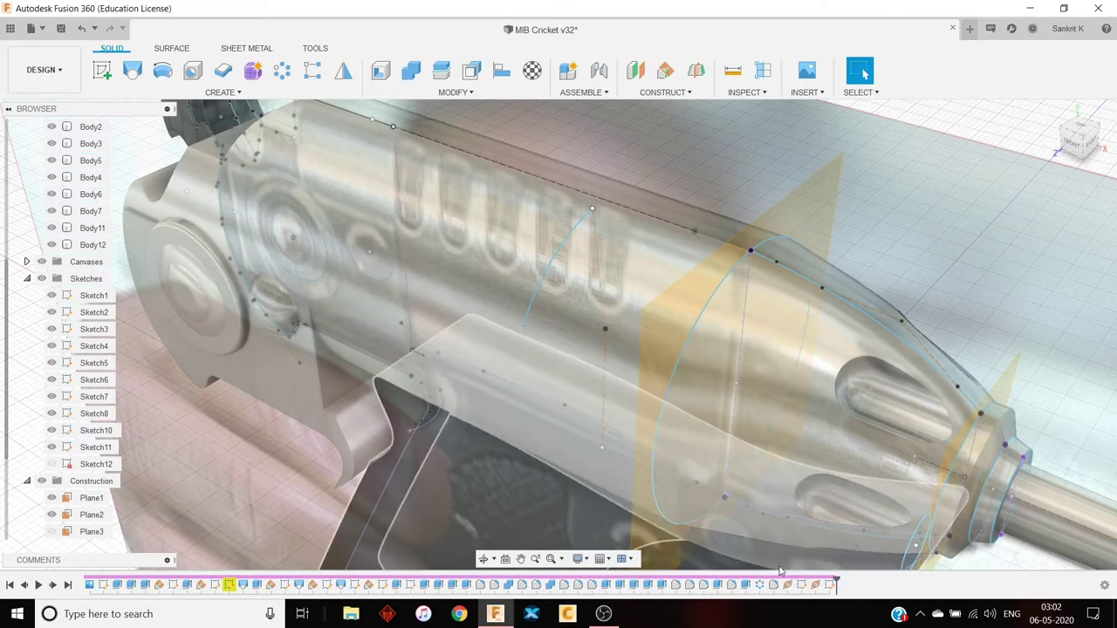
pyautogui.rightClick(843, 585)
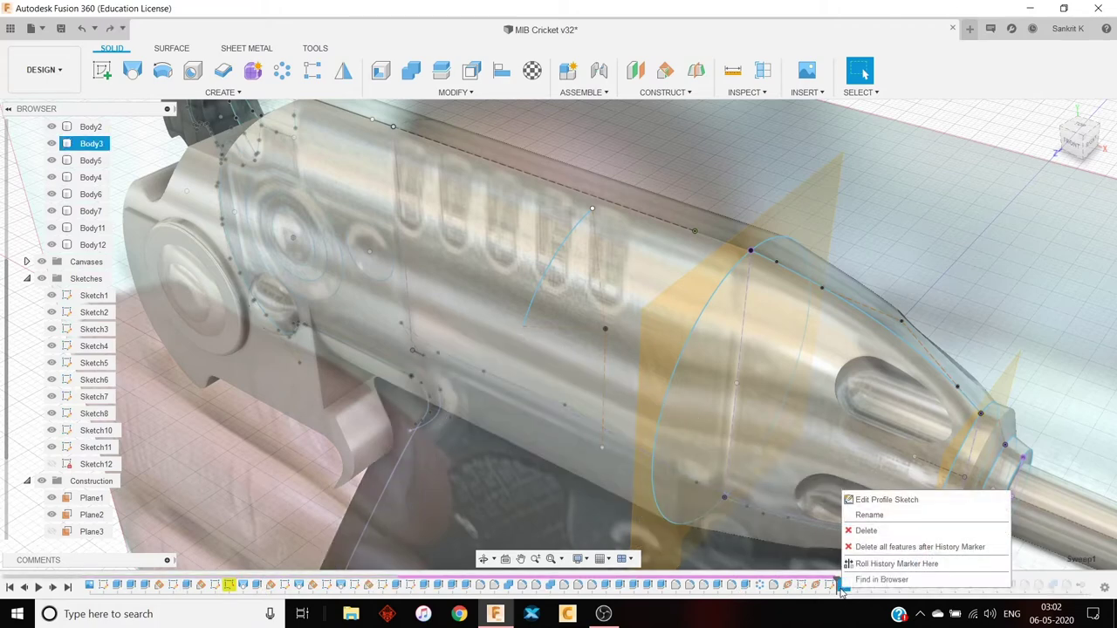
pyautogui.click(869, 565)
pyautogui.scroll(3, 482, 301)
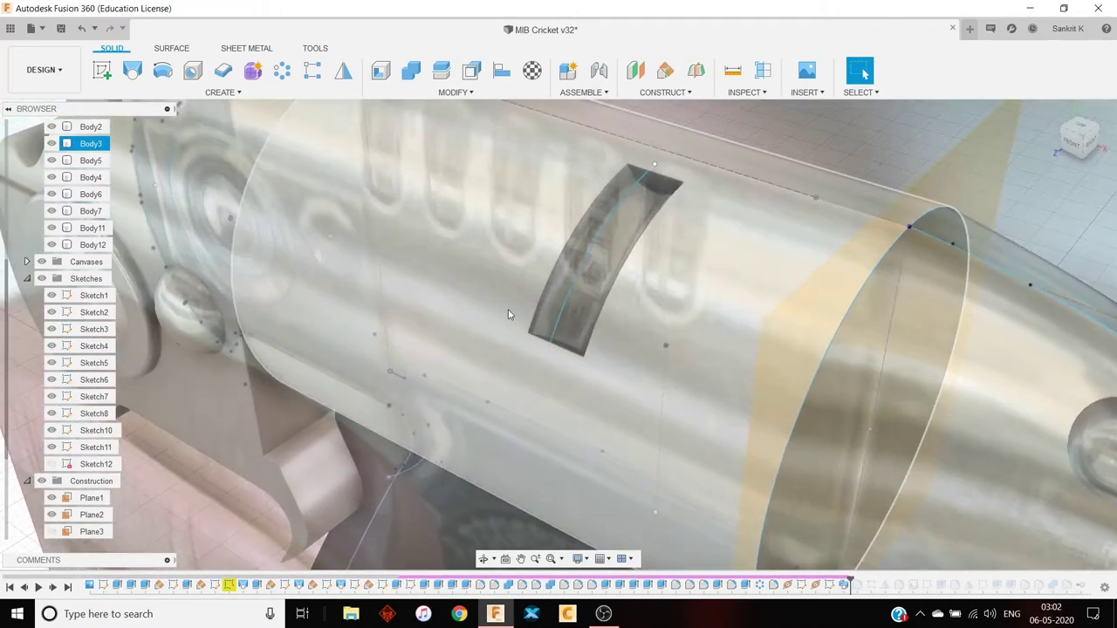
# Step: Examine the swept groove in the barrel and its curved cross-section from the front and at an angle
pyautogui.keyDown('shift'); pyautogui.moveTo(543, 323); pyautogui.dragTo(634, 291, button='middle'); pyautogui.keyUp('shift')
pyautogui.keyDown('shift'); pyautogui.moveTo(450, 323); pyautogui.dragTo(549, 270, button='middle'); pyautogui.keyUp('shift')
pyautogui.keyDown('shift'); pyautogui.moveTo(594, 302); pyautogui.dragTo(641, 274, button='middle'); pyautogui.keyUp('shift')
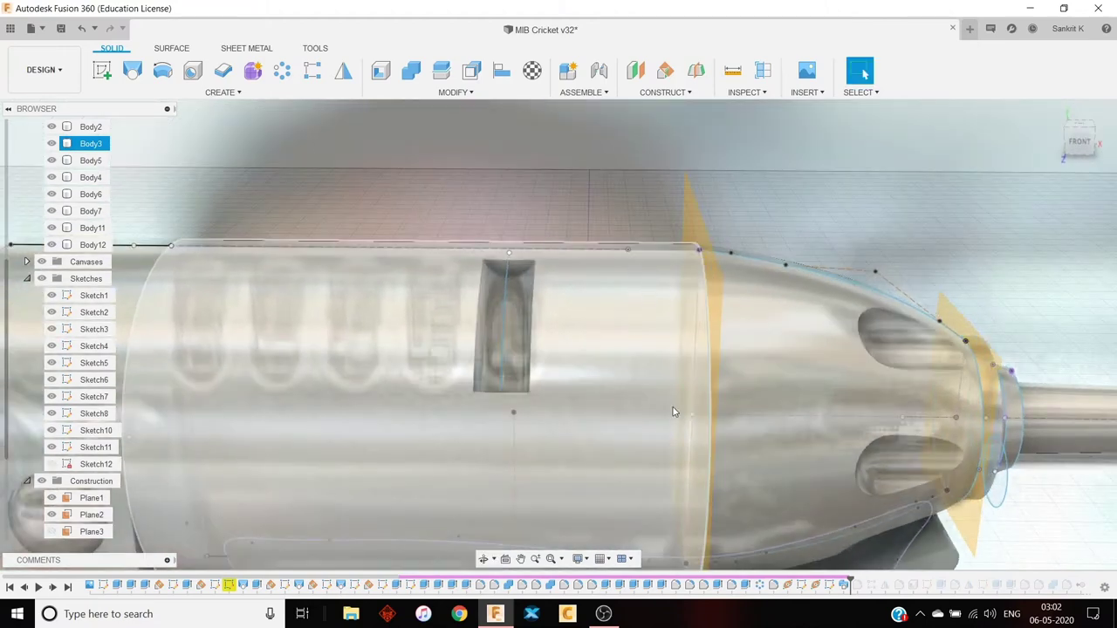
pyautogui.keyDown('shift'); pyautogui.moveTo(675, 414); pyautogui.dragTo(579, 392, button='middle'); pyautogui.keyUp('shift')
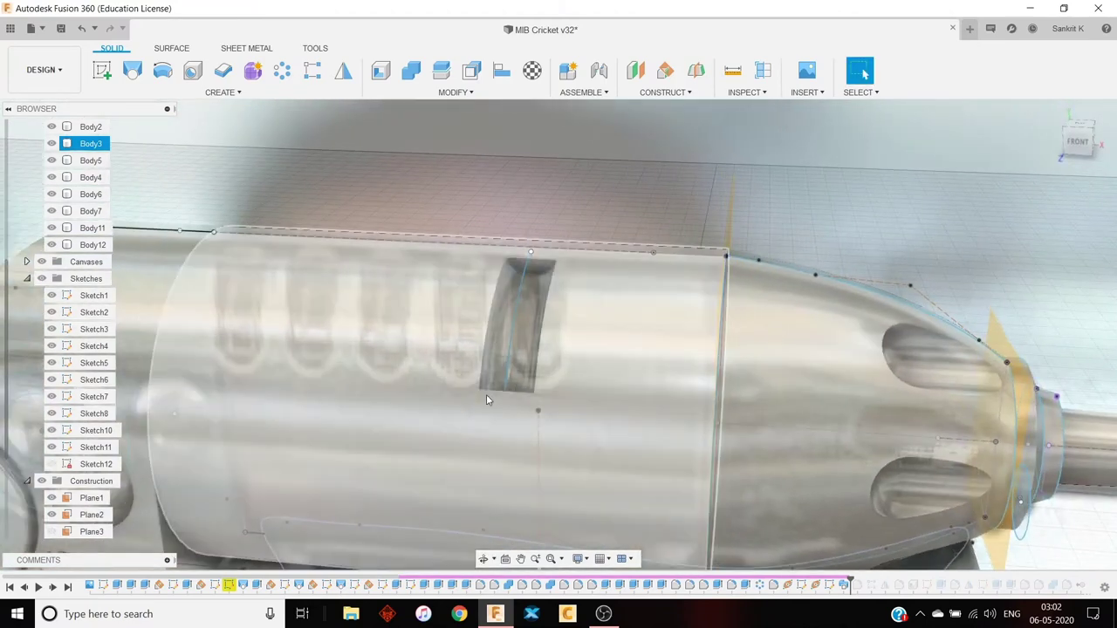
pyautogui.keyDown('shift'); pyautogui.moveTo(486, 400); pyautogui.dragTo(546, 342, button='middle'); pyautogui.keyUp('shift')
pyautogui.keyDown('shift'); pyautogui.moveTo(547, 269); pyautogui.dragTo(638, 321, button='middle'); pyautogui.keyUp('shift')
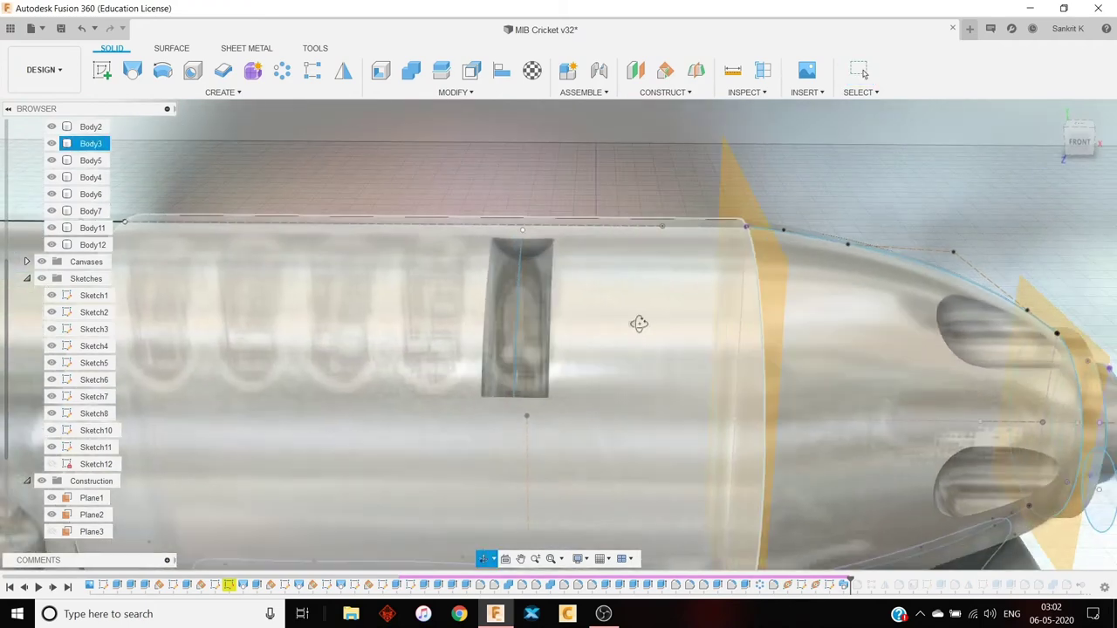
pyautogui.click(445, 248)
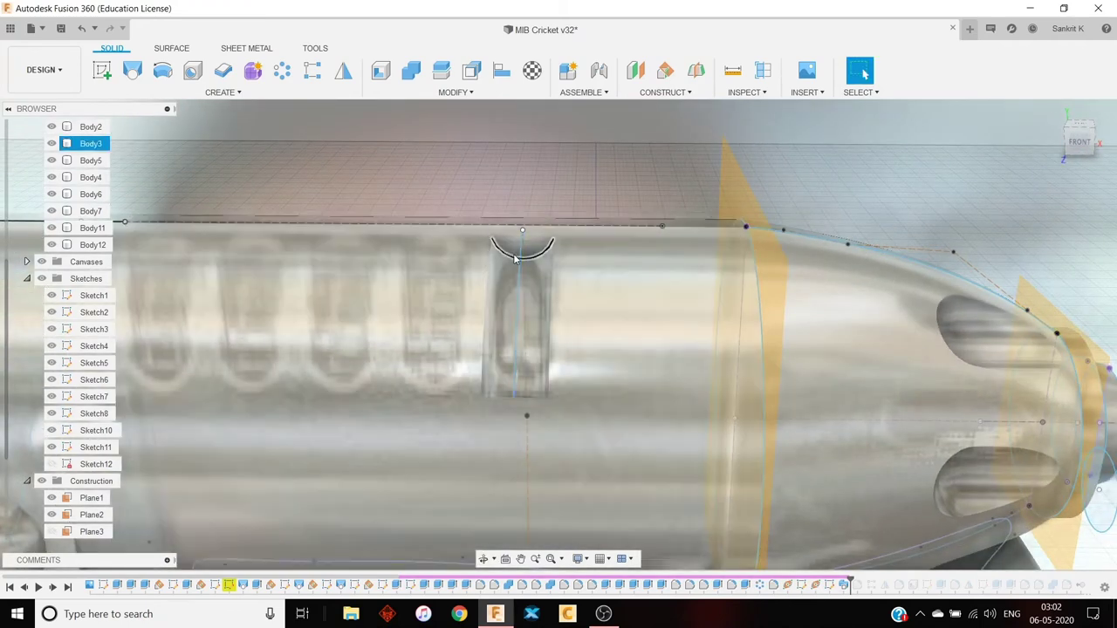
pyautogui.keyDown('shift'); pyautogui.moveTo(515, 256); pyautogui.dragTo(591, 381, button='middle'); pyautogui.keyUp('shift')
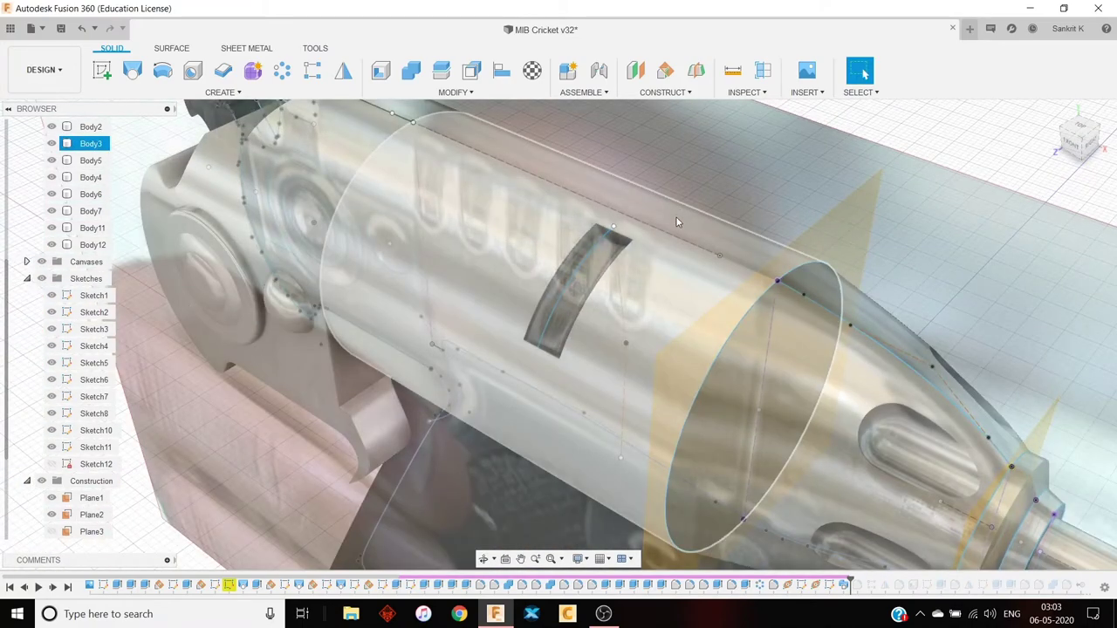
pyautogui.press('Escape')
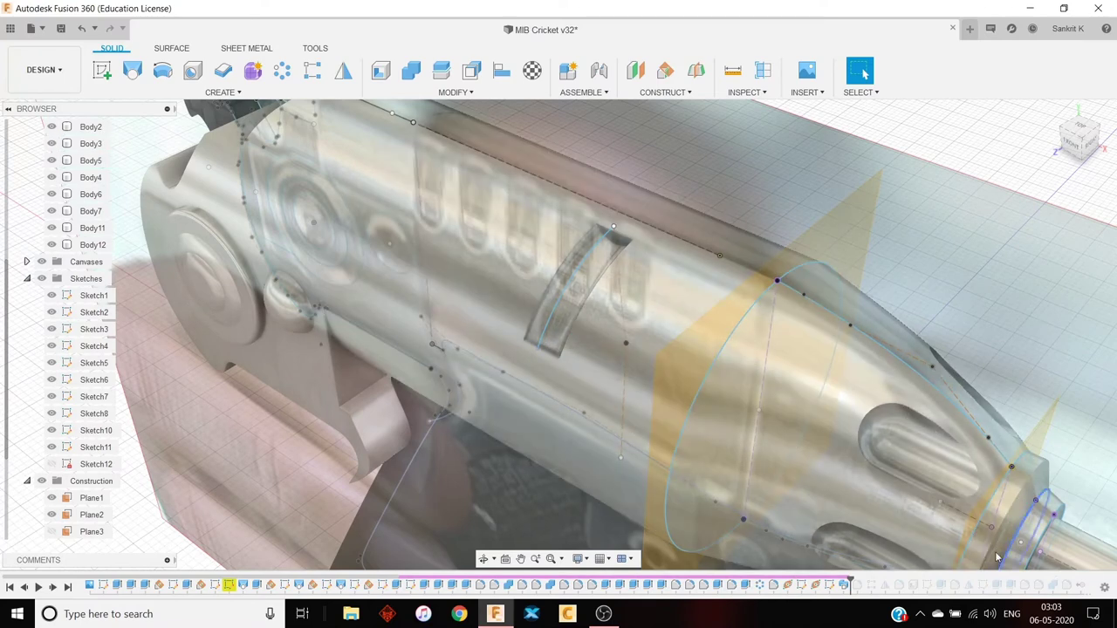
# Step: Roll the design history forward to the fillet after Sweep1 and examine the rounded ends of the barrel groove
pyautogui.click(624, 270)
pyautogui.rightClick(858, 586)
pyautogui.click(875, 573)
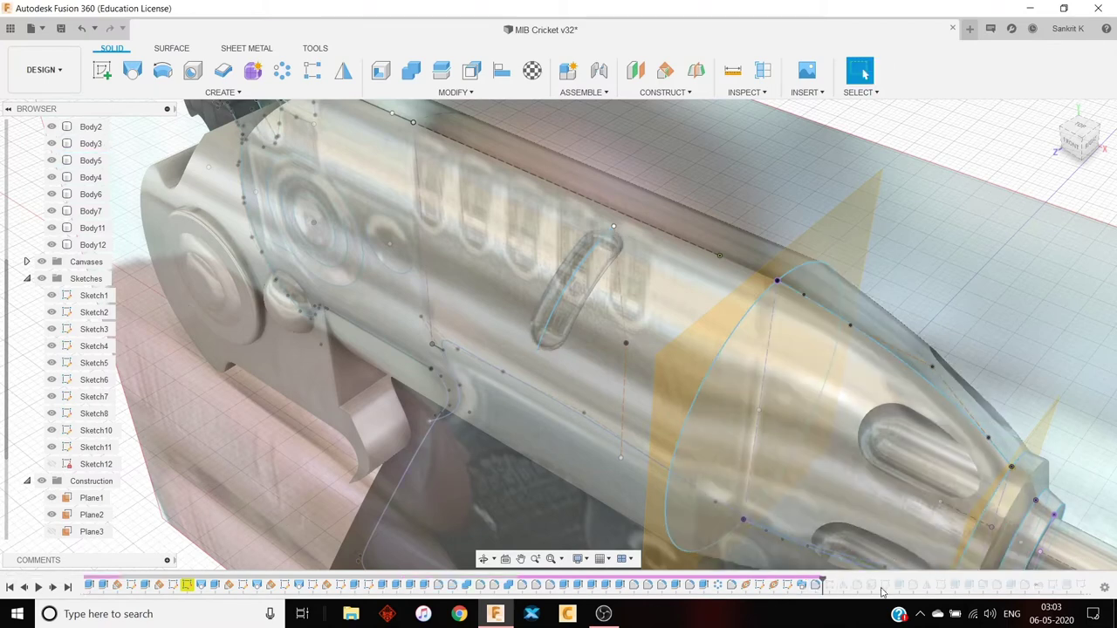
pyautogui.click(553, 260)
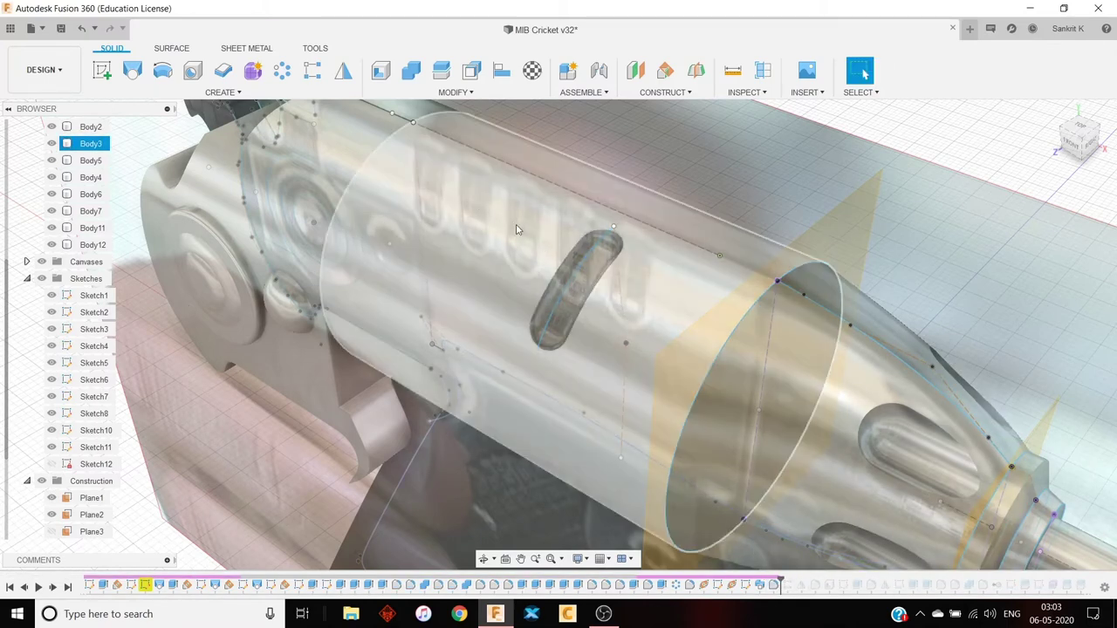
pyautogui.scroll(-2, 533, 244)
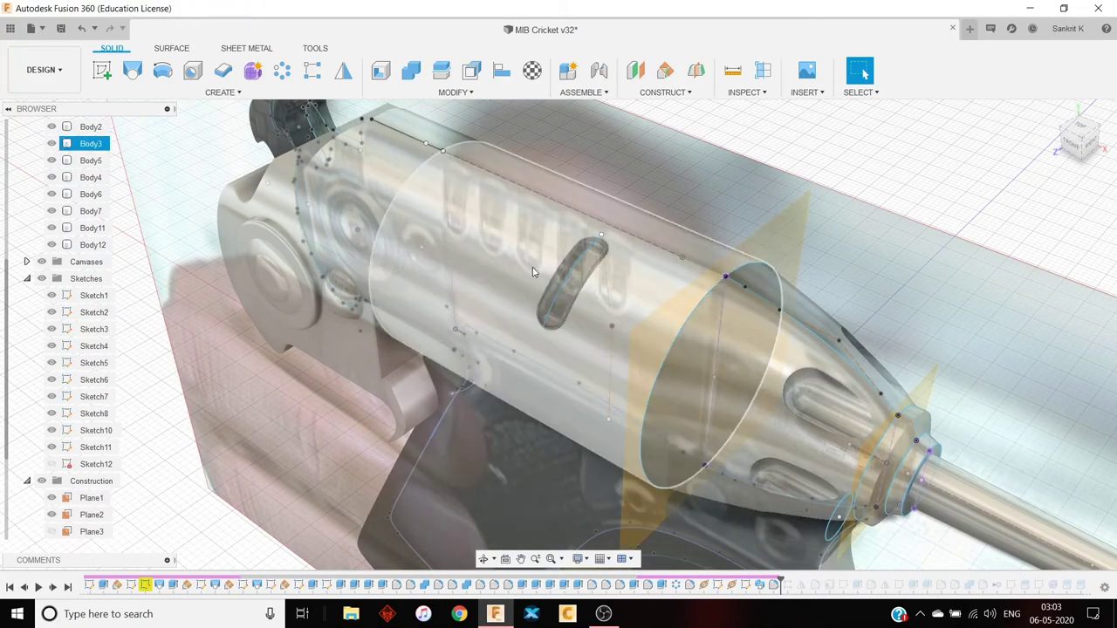
pyautogui.keyDown('shift'); pyautogui.moveTo(535, 274); pyautogui.dragTo(860, 252, button='middle'); pyautogui.keyUp('shift')
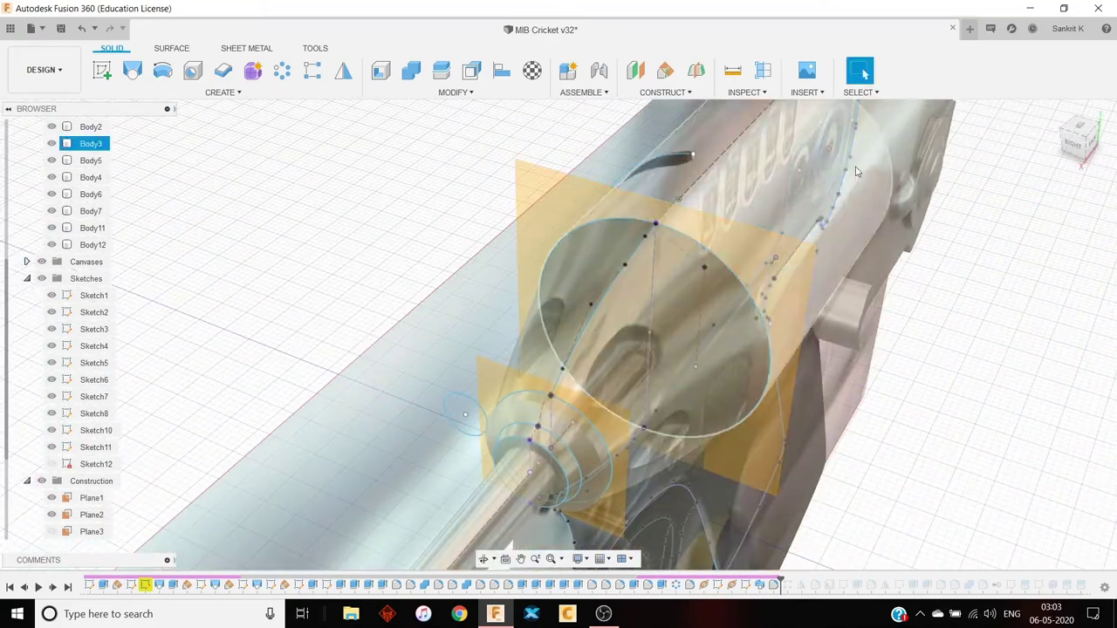
pyautogui.keyDown('shift'); pyautogui.moveTo(857, 171); pyautogui.dragTo(905, 348, button='middle'); pyautogui.keyUp('shift')
# Step: Roll the design history forward to Fillet17 and hide the reference canvases
pyautogui.rightClick(814, 587)
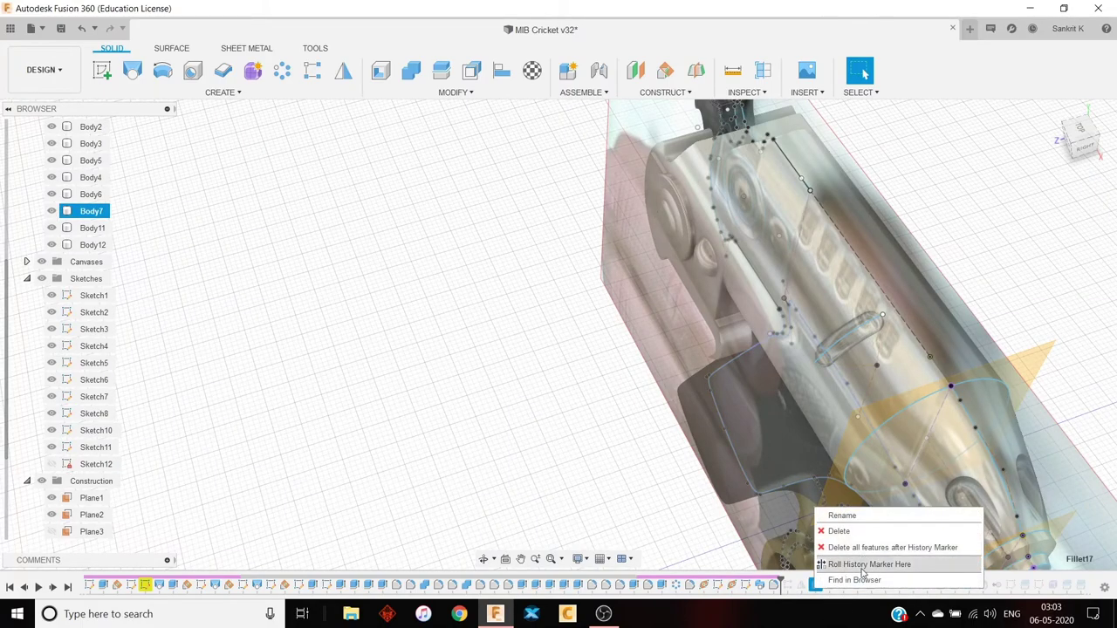
pyautogui.click(848, 564)
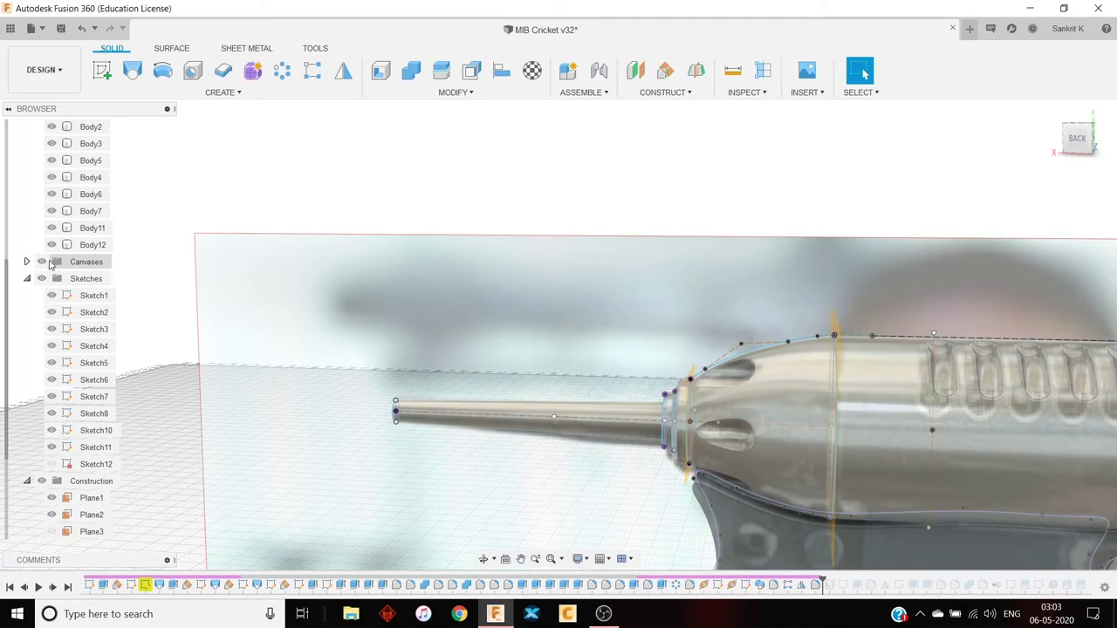
pyautogui.click(43, 262)
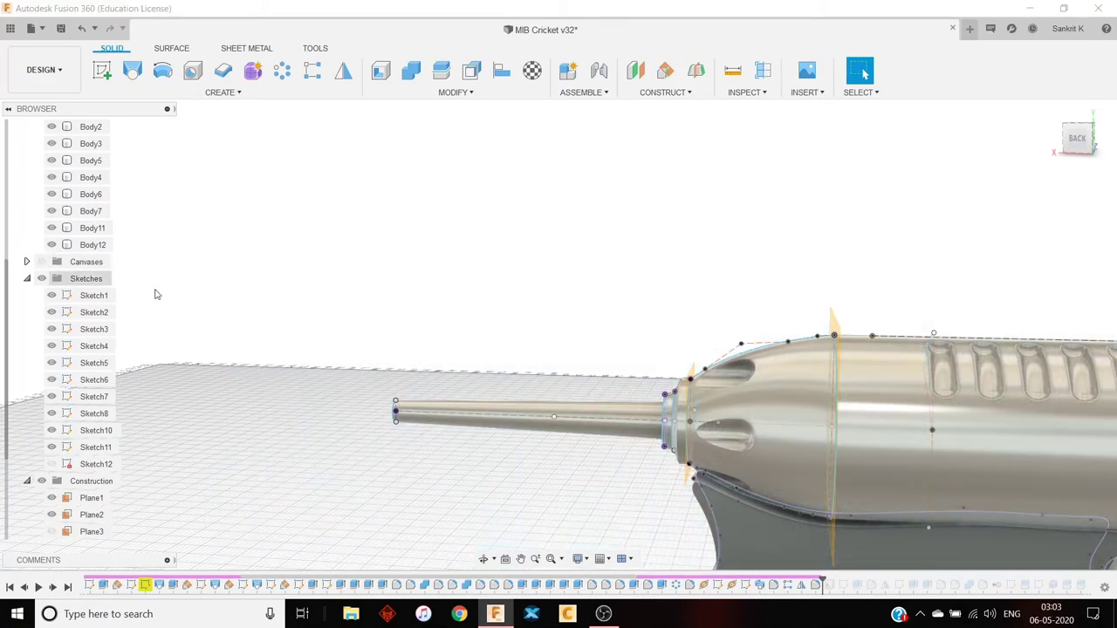
# Step: Examine the row of patterned and filleted grooves on both sides of the barrel
pyautogui.moveTo(1048, 461); pyautogui.dragTo(458, 374, button='middle')
pyautogui.scroll(8, 424, 280)
pyautogui.keyDown('shift'); pyautogui.moveTo(493, 274); pyautogui.dragTo(638, 287, button='middle'); pyautogui.keyUp('shift')
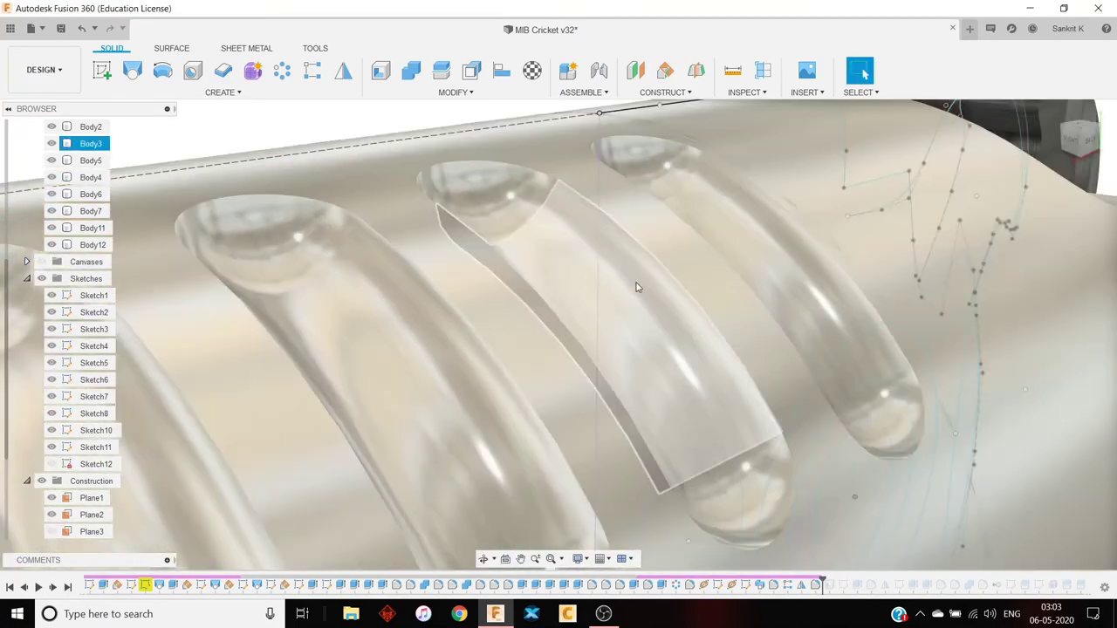
pyautogui.scroll(-5, 663, 302)
pyautogui.keyDown('shift'); pyautogui.moveTo(523, 373); pyautogui.dragTo(653, 238, button='middle'); pyautogui.keyUp('shift')
pyautogui.scroll(-8, 694, 388)
pyautogui.scroll(2, 393, 222)
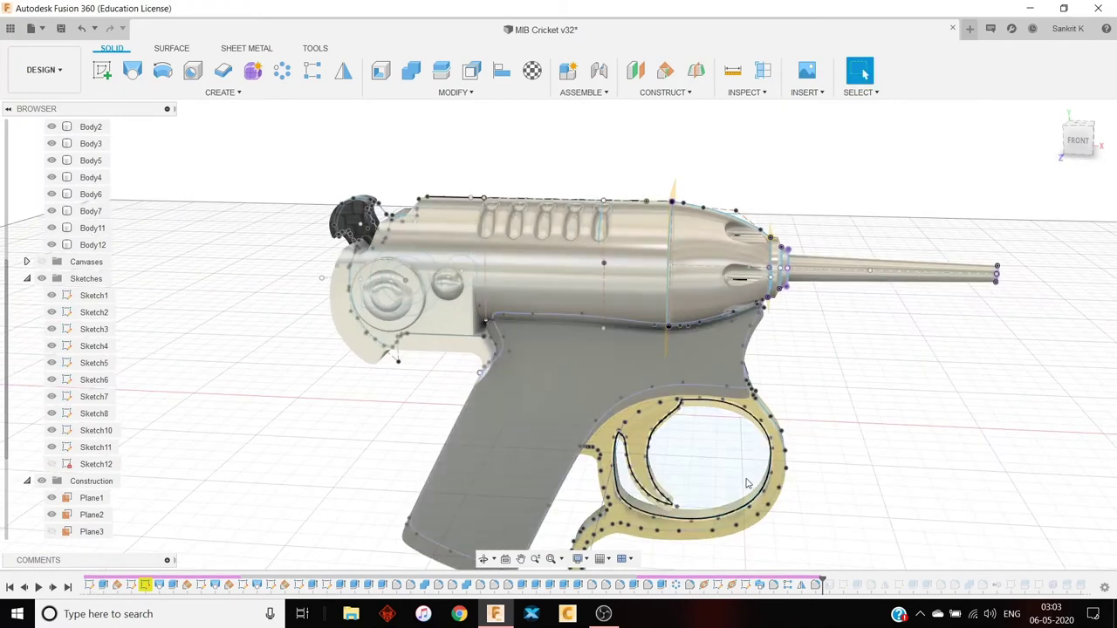
# Step: Roll the design history forward to Shell1 and examine the hollowed end of the thin muzzle tube
pyautogui.rightClick(835, 592)
pyautogui.keyDown('shift'); pyautogui.moveTo(973, 359); pyautogui.dragTo(942, 340, button='middle'); pyautogui.keyUp('shift')
pyautogui.scroll(5, 973, 260)
pyautogui.keyDown('shift'); pyautogui.moveTo(974, 262); pyautogui.dragTo(812, 382, button='middle'); pyautogui.keyUp('shift')
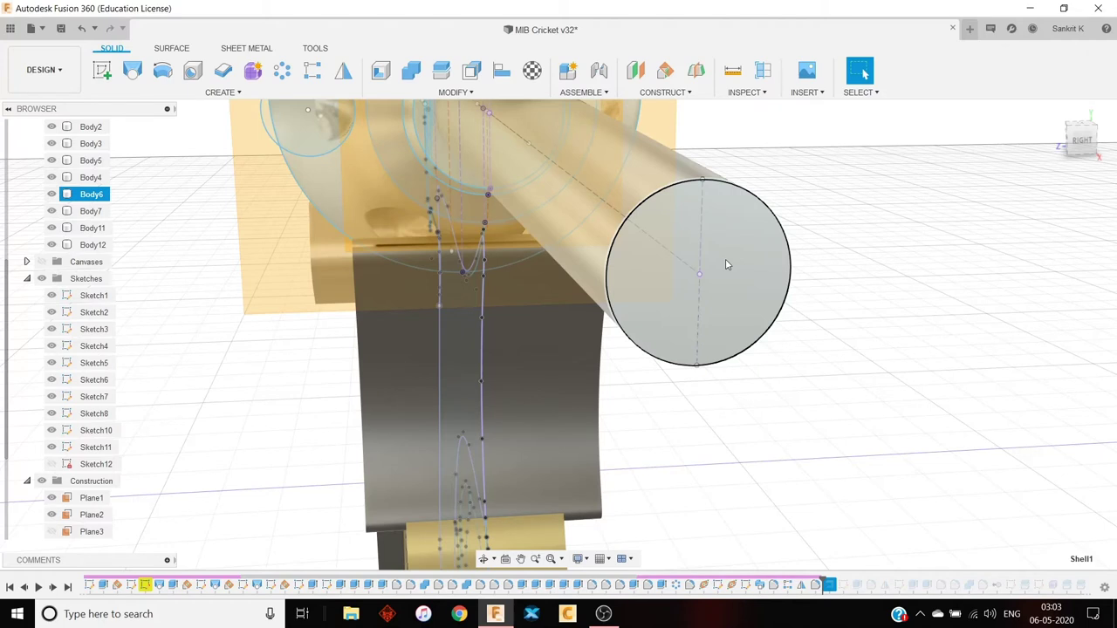
pyautogui.rightClick(830, 586)
pyautogui.click(886, 561)
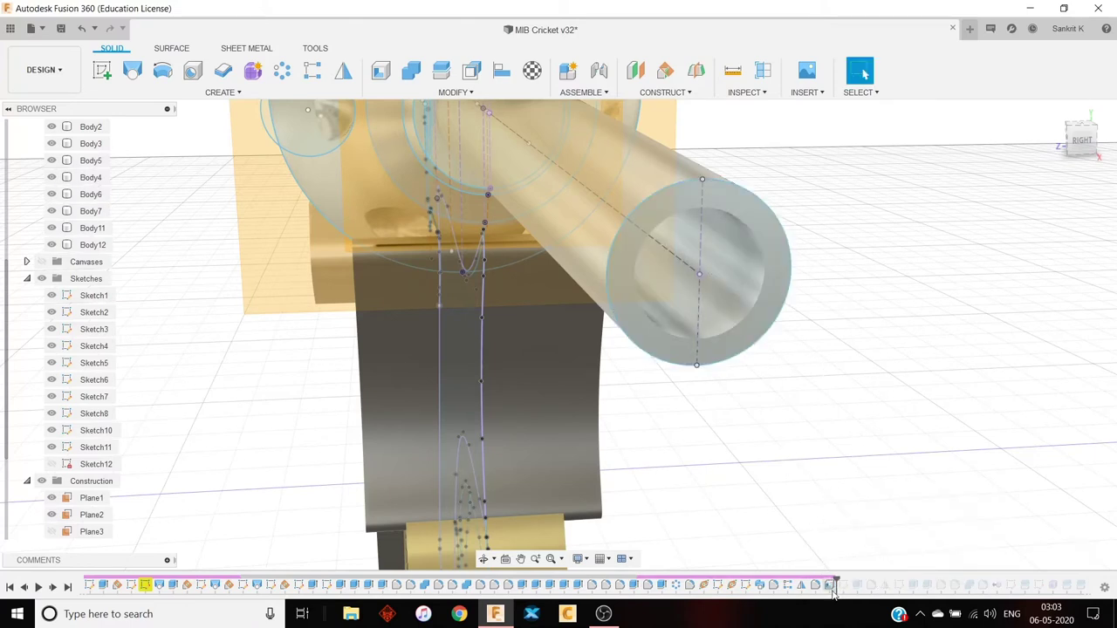
pyautogui.scroll(4, 815, 364)
pyautogui.scroll(-3, 815, 364)
pyautogui.keyDown('shift'); pyautogui.moveTo(867, 278); pyautogui.dragTo(818, 271, button='middle'); pyautogui.keyUp('shift')
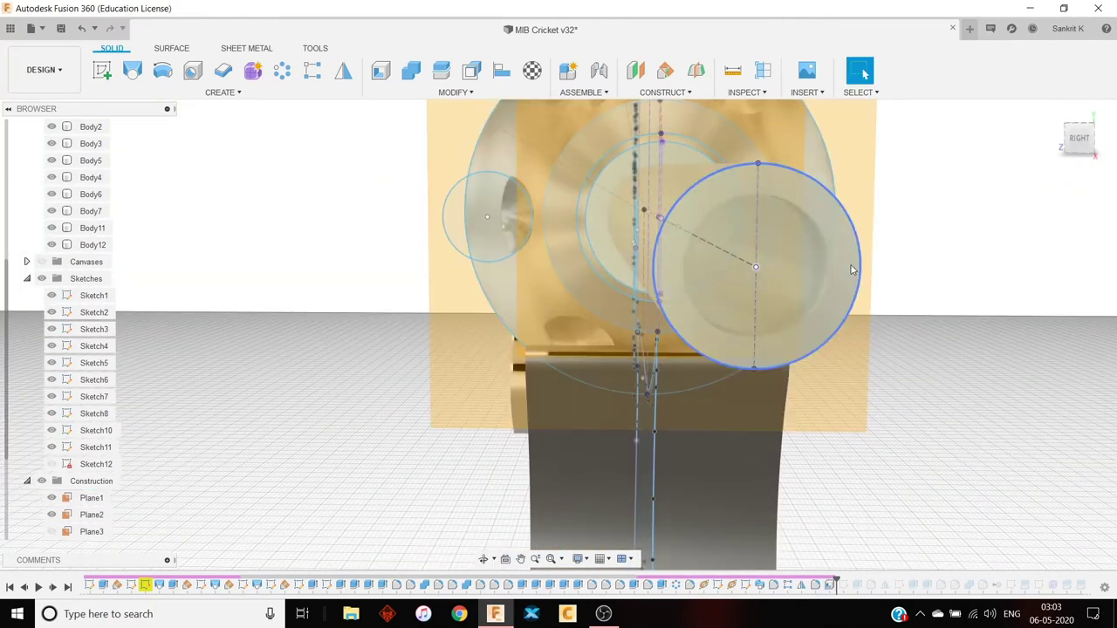
pyautogui.keyDown('shift'); pyautogui.moveTo(812, 559); pyautogui.dragTo(711, 391, button='middle'); pyautogui.keyUp('shift')
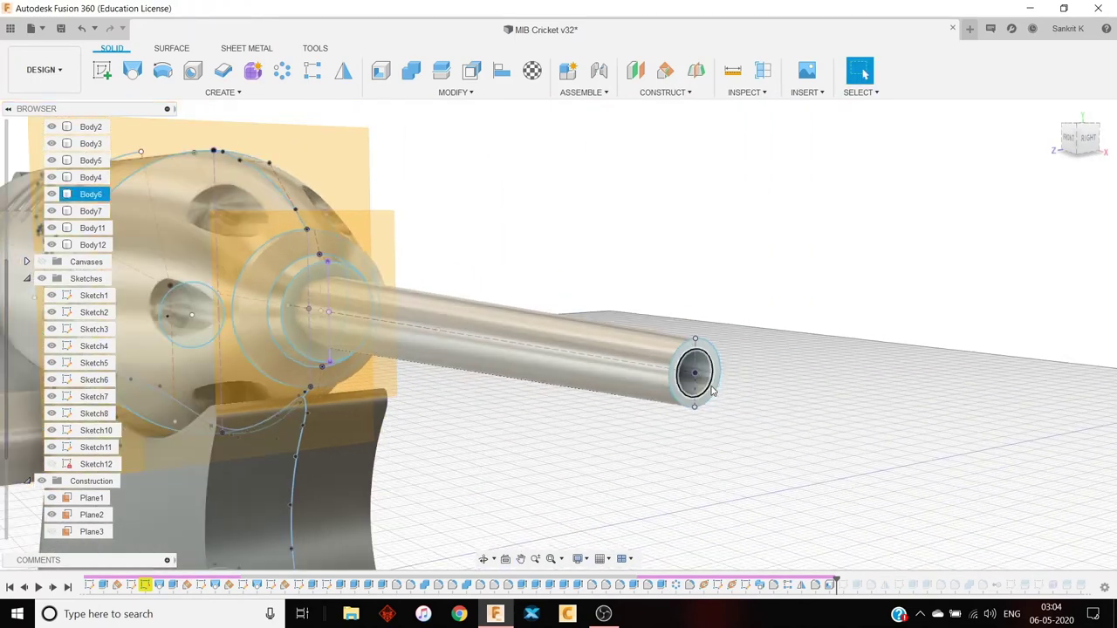
# Step: Roll the design history forward past Sketch13 and the Body11 removal to Split2
pyautogui.click(842, 586)
pyautogui.scroll(-4, 856, 594)
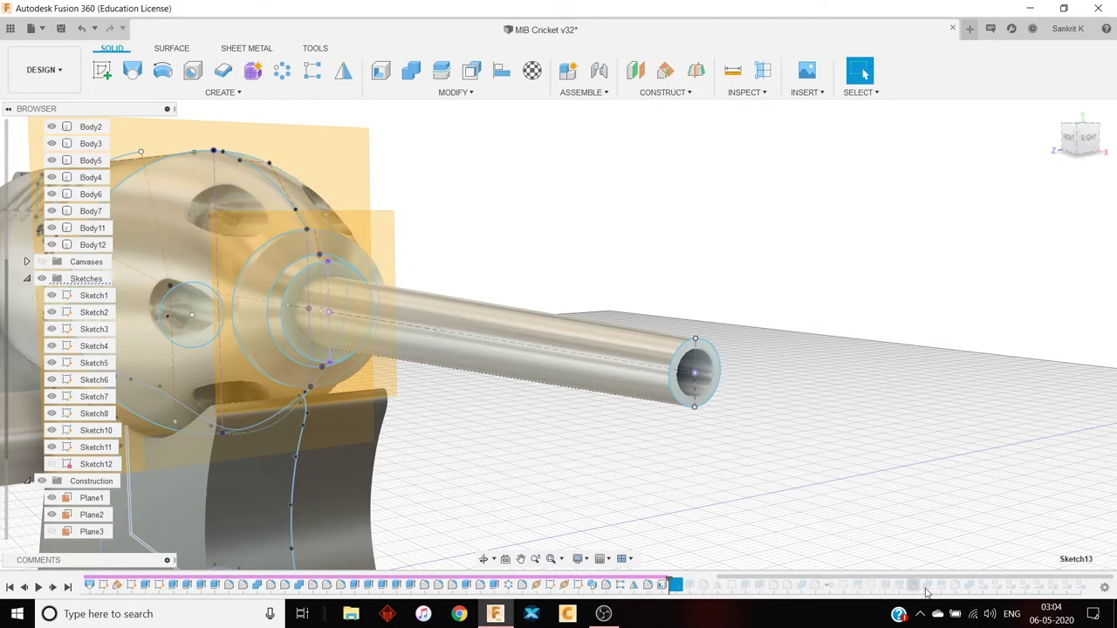
pyautogui.rightClick(830, 585)
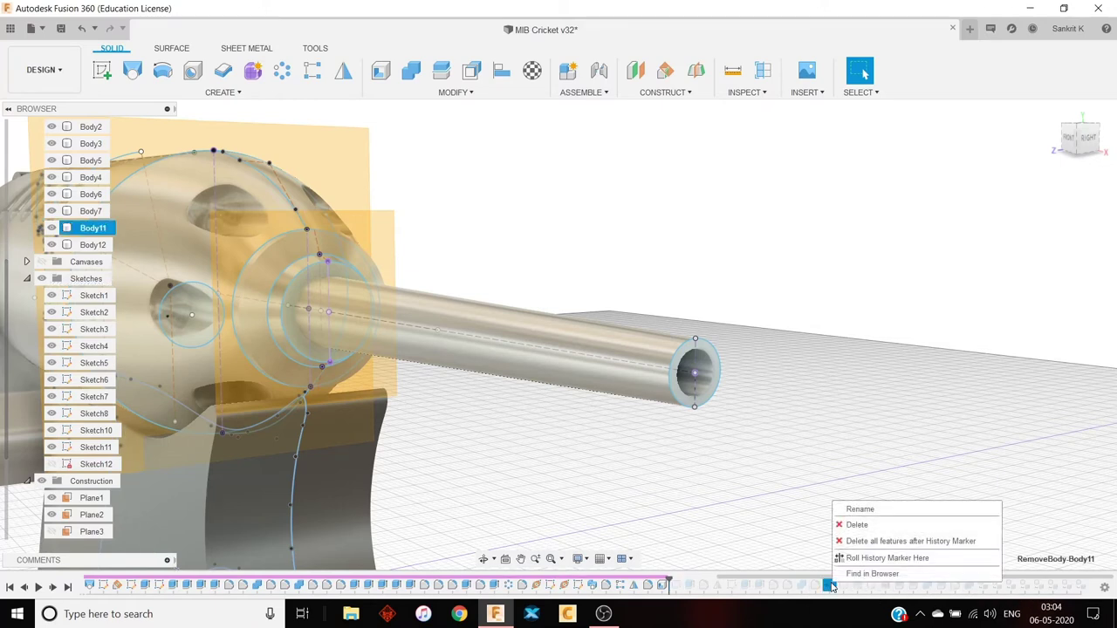
pyautogui.click(918, 453)
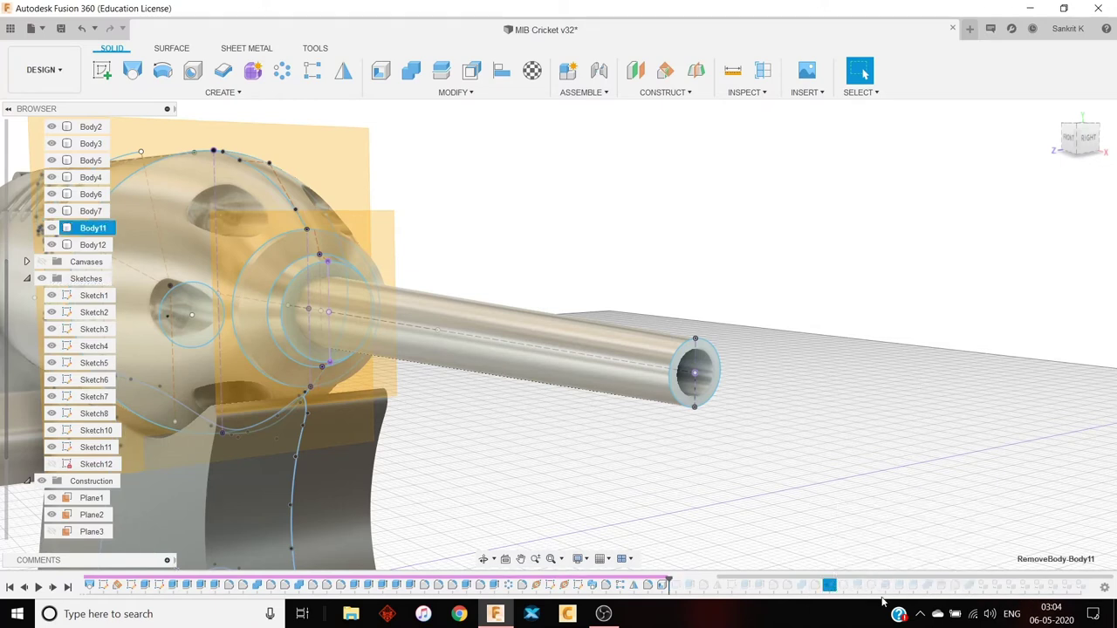
pyautogui.scroll(-2, 783, 504)
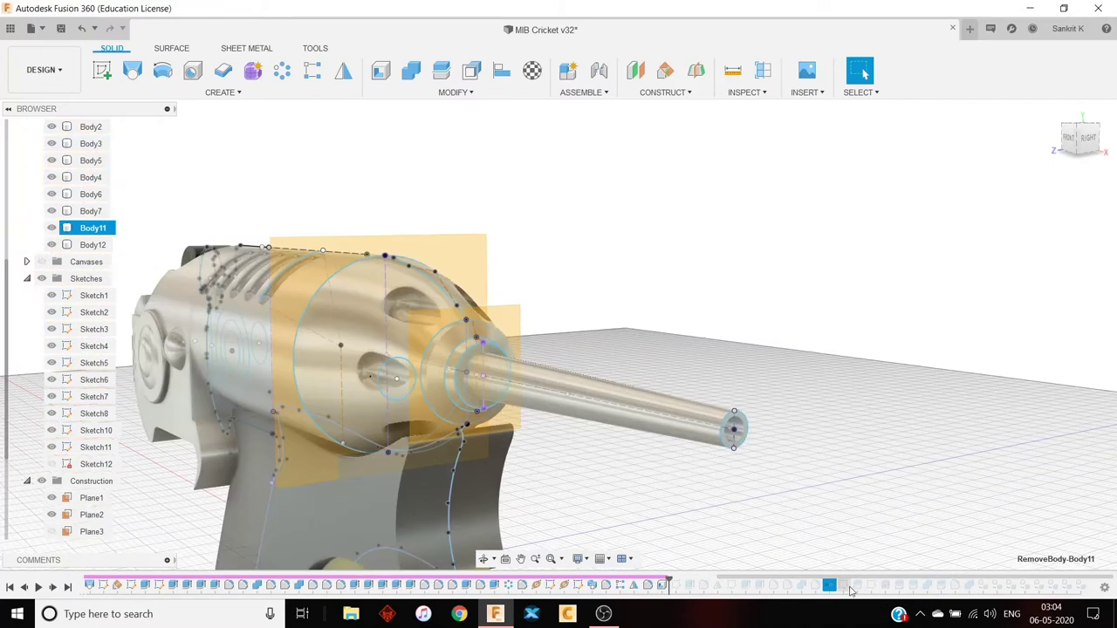
pyautogui.rightClick(897, 586)
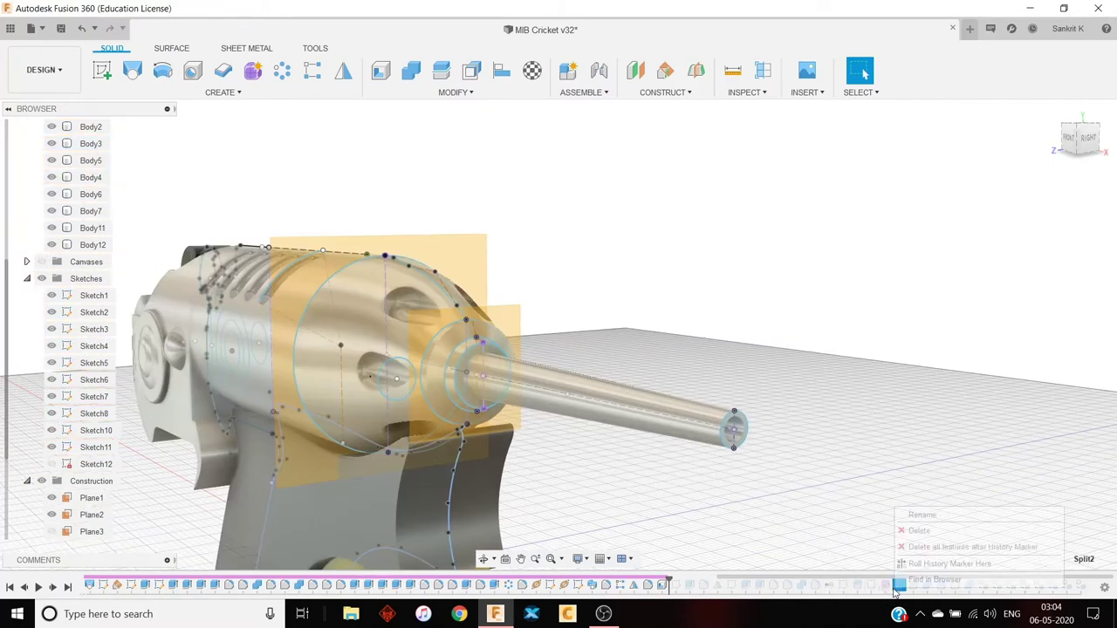
pyautogui.click(951, 564)
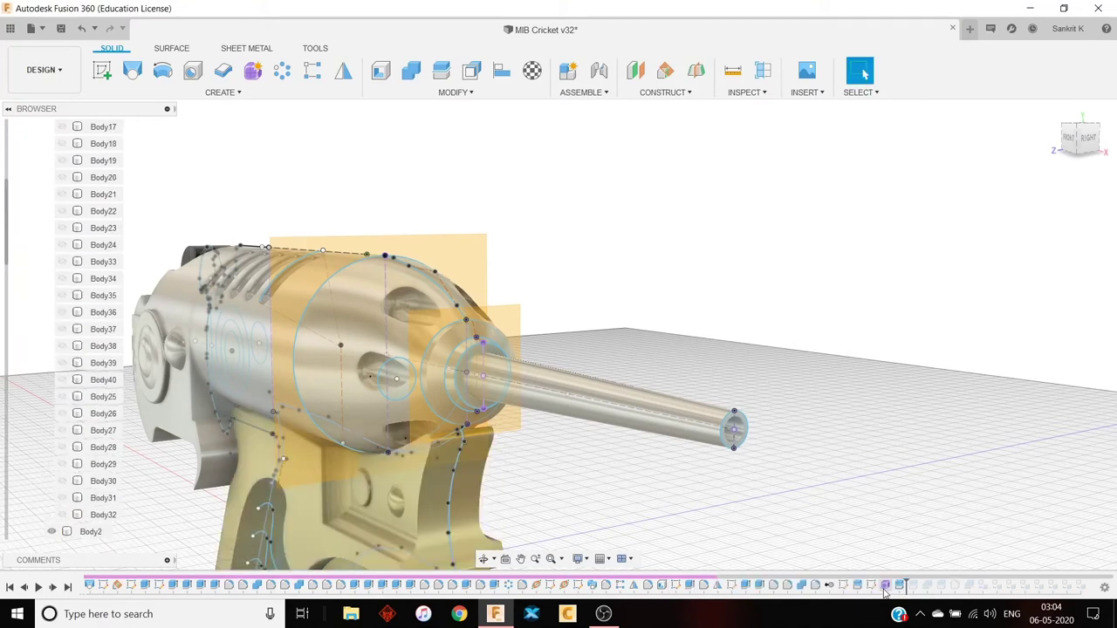
# Step: Examine the grip recess with its branching sketch curves and the trigger guard from the front
pyautogui.moveTo(660, 460); pyautogui.dragTo(997, 136, button='middle')
pyautogui.scroll(-2, 696, 357)
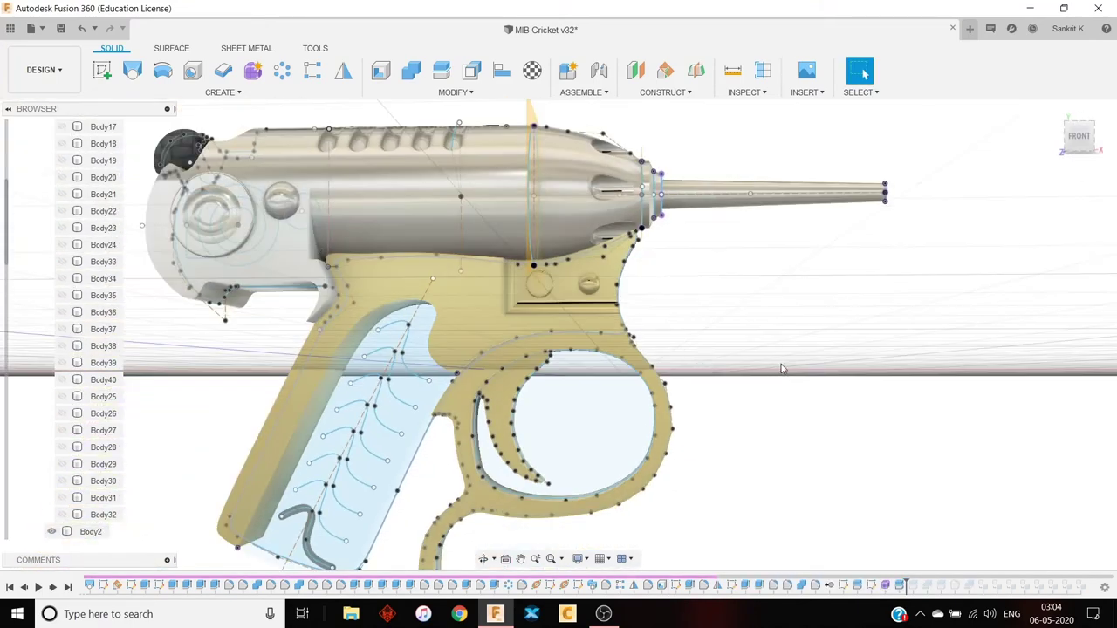
pyautogui.moveTo(825, 305); pyautogui.dragTo(862, 252, button='middle')
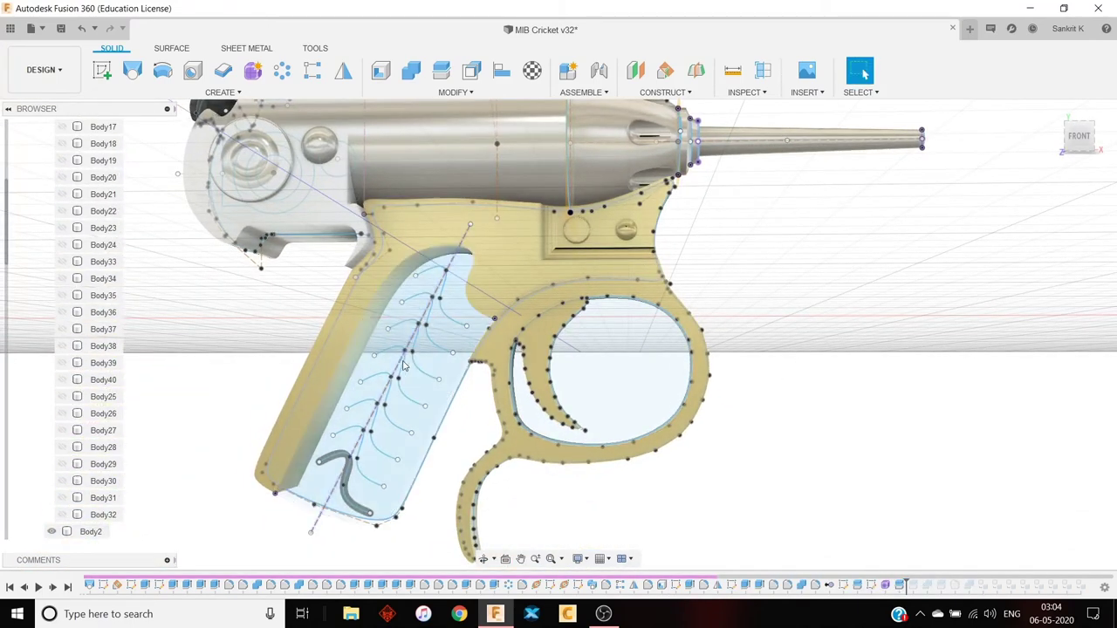
pyautogui.scroll(2, 428, 333)
pyautogui.moveTo(402, 383); pyautogui.dragTo(472, 300, button='middle')
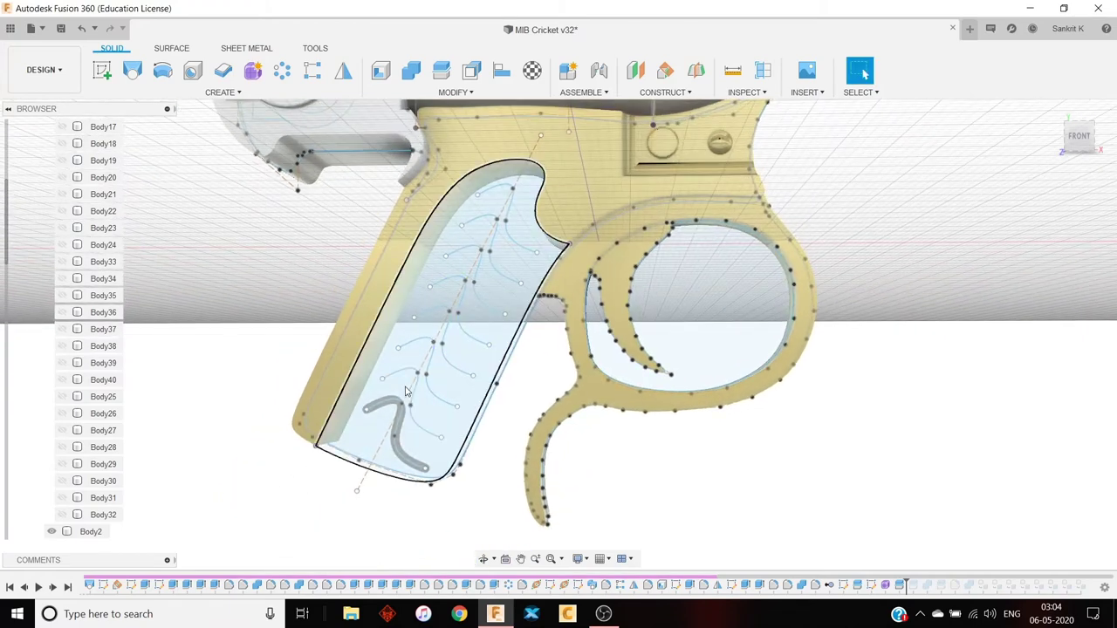
pyautogui.scroll(2, 498, 210)
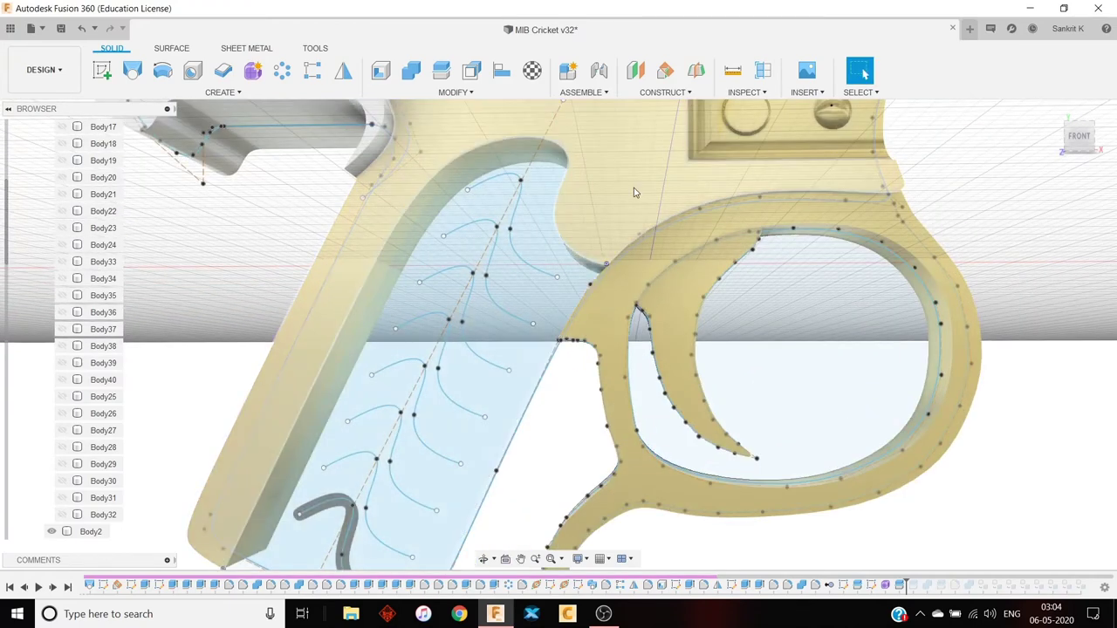
# Step: Highlight the grip recess profile and the control point spline that forms its outline
pyautogui.click(471, 161)
pyautogui.click(391, 280)
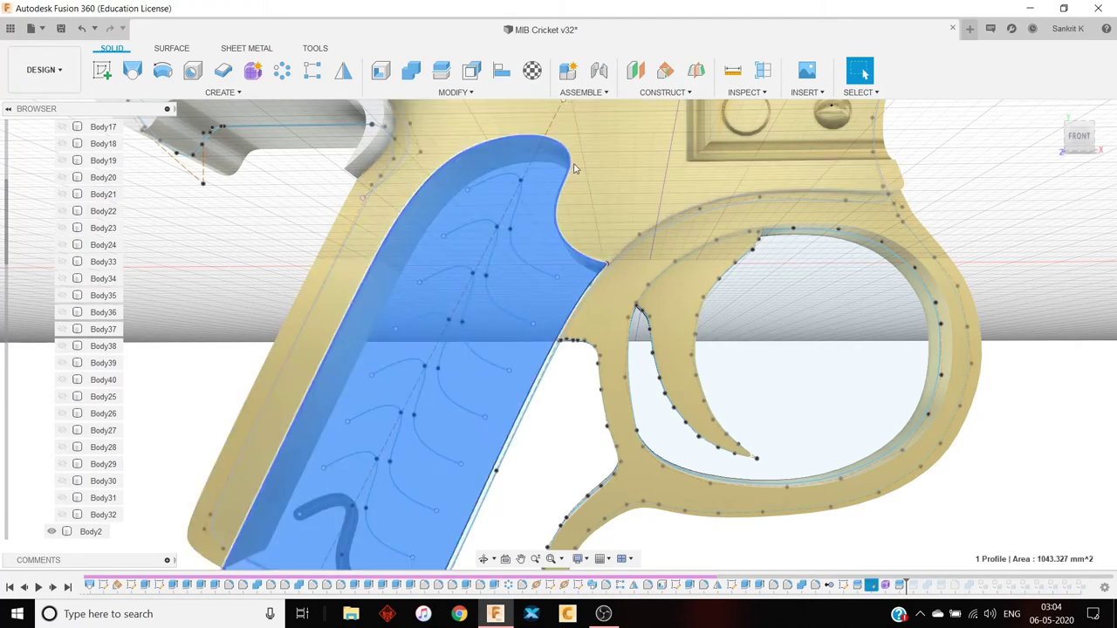
pyautogui.keyDown('ctrl'); pyautogui.click(604, 146); pyautogui.keyUp('ctrl')
pyautogui.click(292, 242)
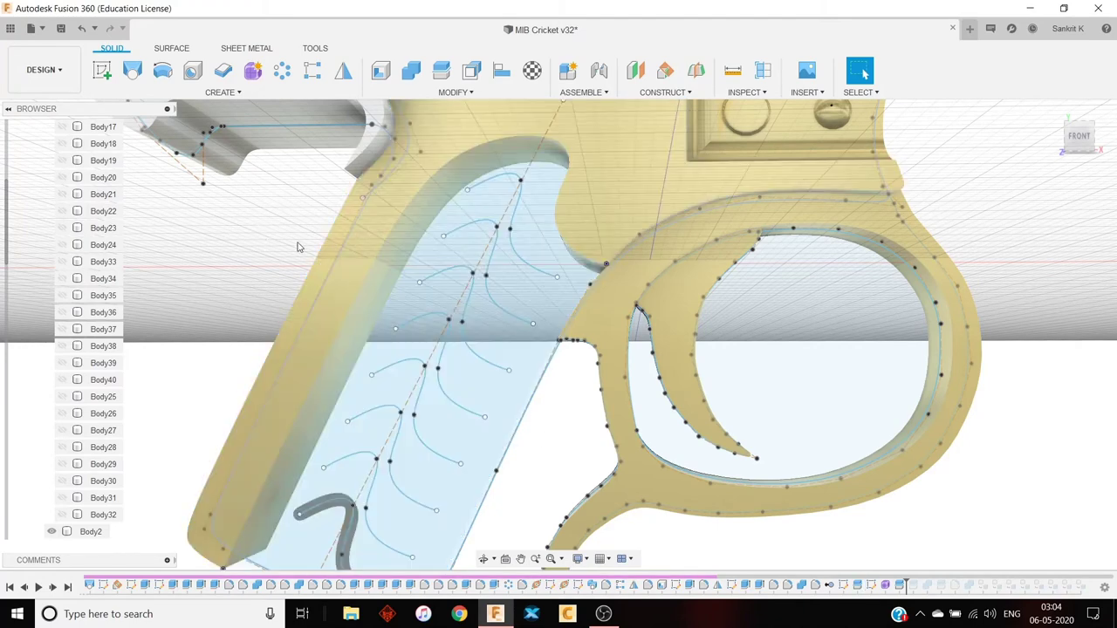
pyautogui.click(499, 146)
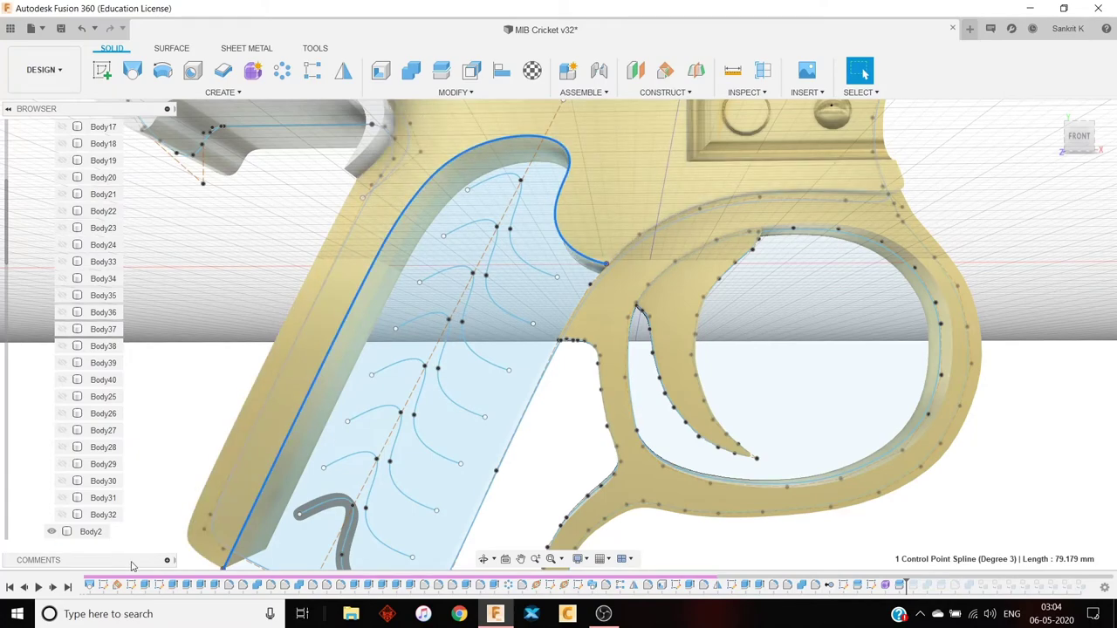
# Step: Examine the grip recess profile with its branching curves and the adjoining frame face above the trigger guard
pyautogui.scroll(-2, 265, 297)
pyautogui.moveTo(269, 474); pyautogui.dragTo(294, 357, button='middle')
pyautogui.keyDown('shift'); pyautogui.moveTo(297, 298); pyautogui.dragTo(332, 260, button='middle'); pyautogui.keyUp('shift')
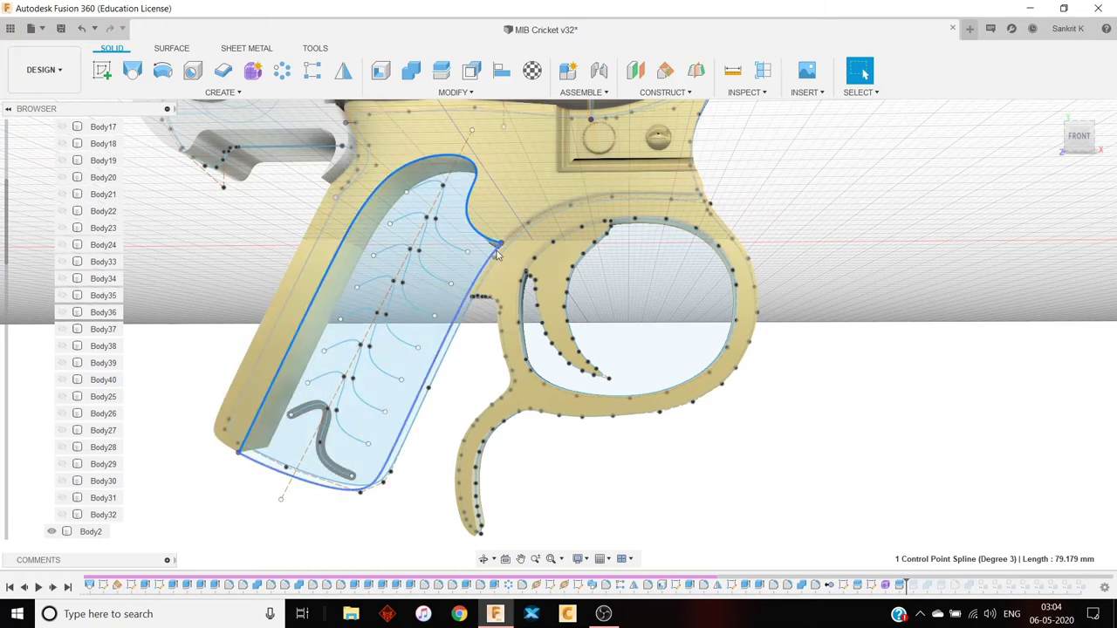
pyautogui.click(516, 147)
pyautogui.click(919, 277)
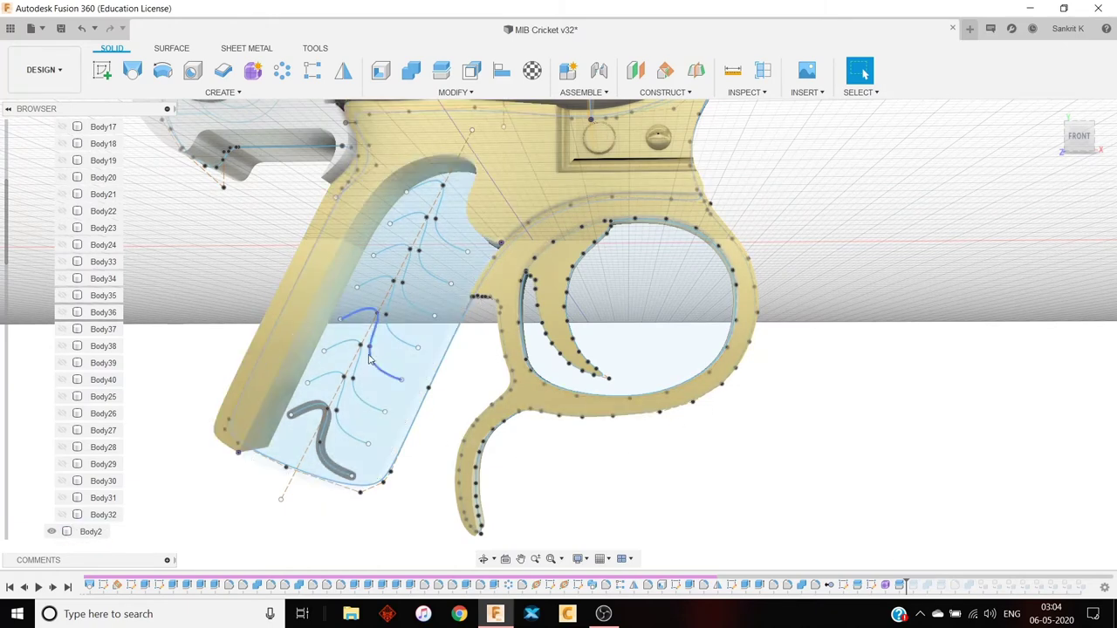
pyautogui.click(444, 210)
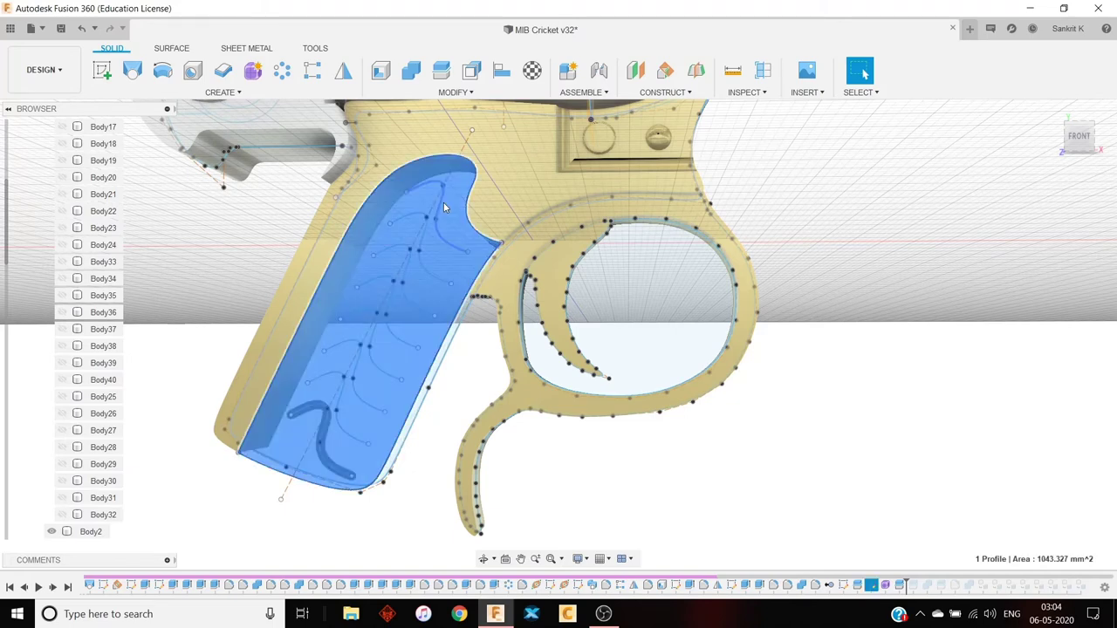
pyautogui.click(575, 176)
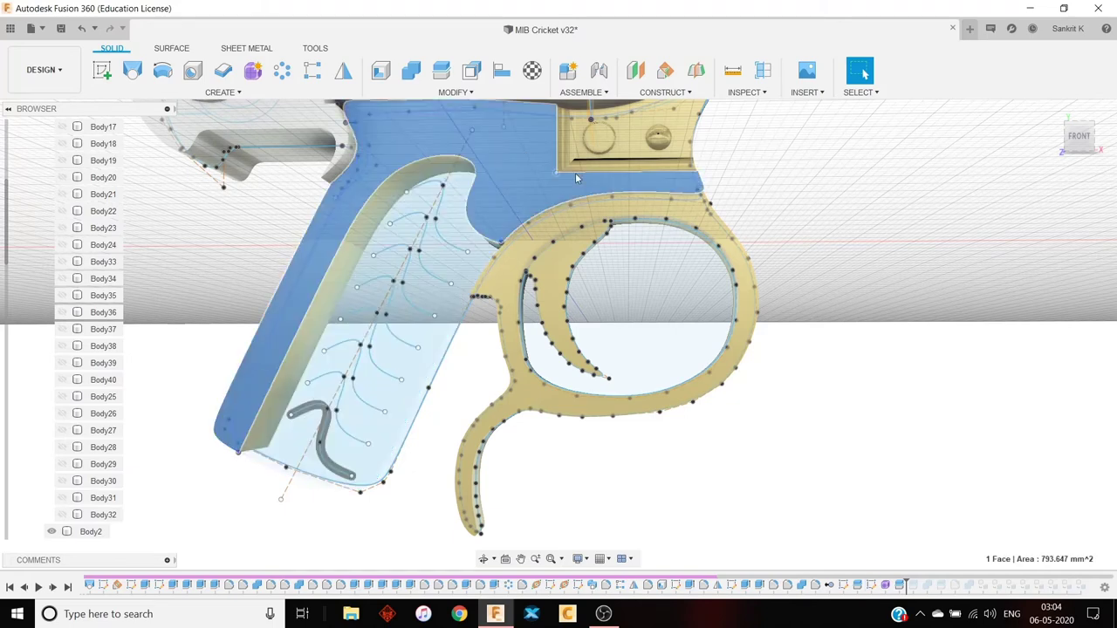
pyautogui.click(440, 279)
pyautogui.click(514, 199)
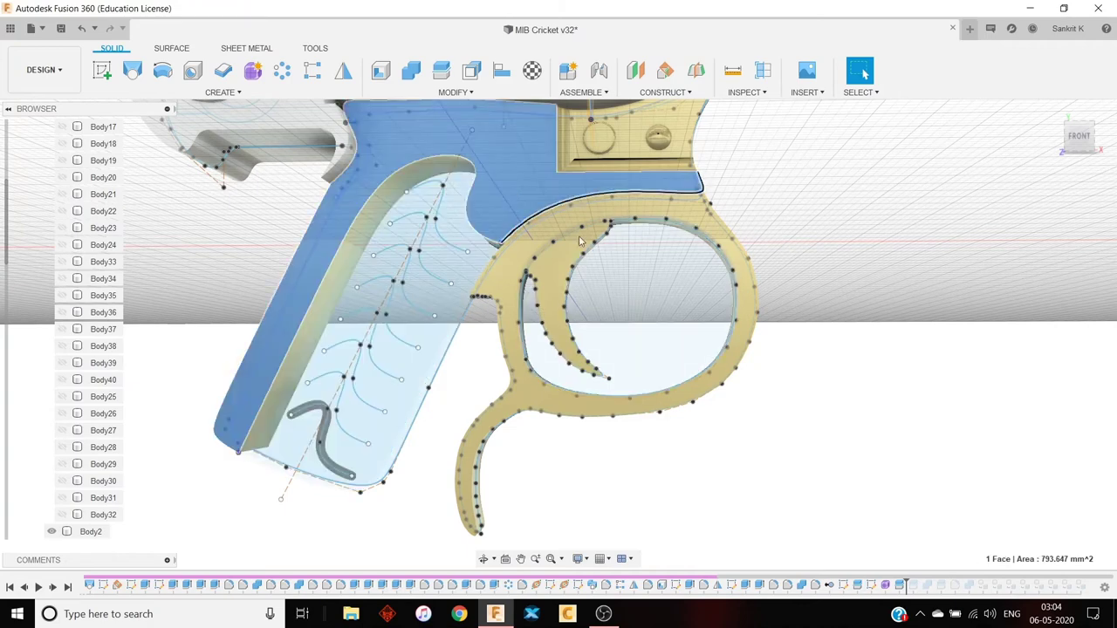
pyautogui.click(890, 226)
# Step: Roll the design history forward one feature past Split2 to bring in the textured grip panel with its curved grooves
pyautogui.scroll(2, 454, 336)
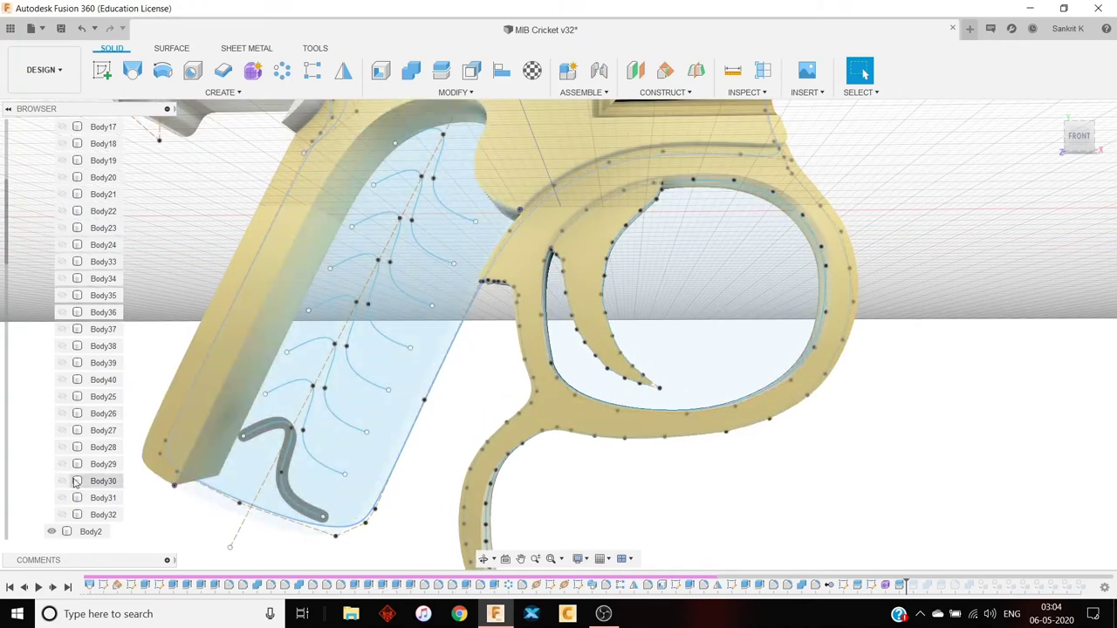
pyautogui.scroll(3, 70, 262)
pyautogui.scroll(-3, 69, 262)
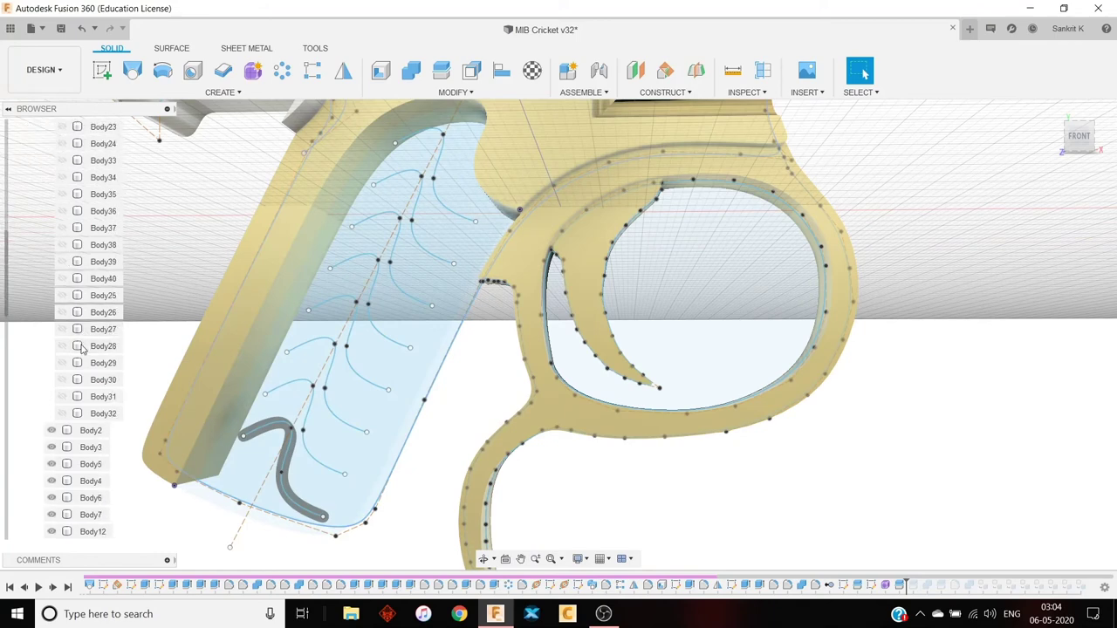
pyautogui.scroll(-2, 52, 447)
pyautogui.scroll(1, 49, 468)
pyautogui.scroll(1, 79, 374)
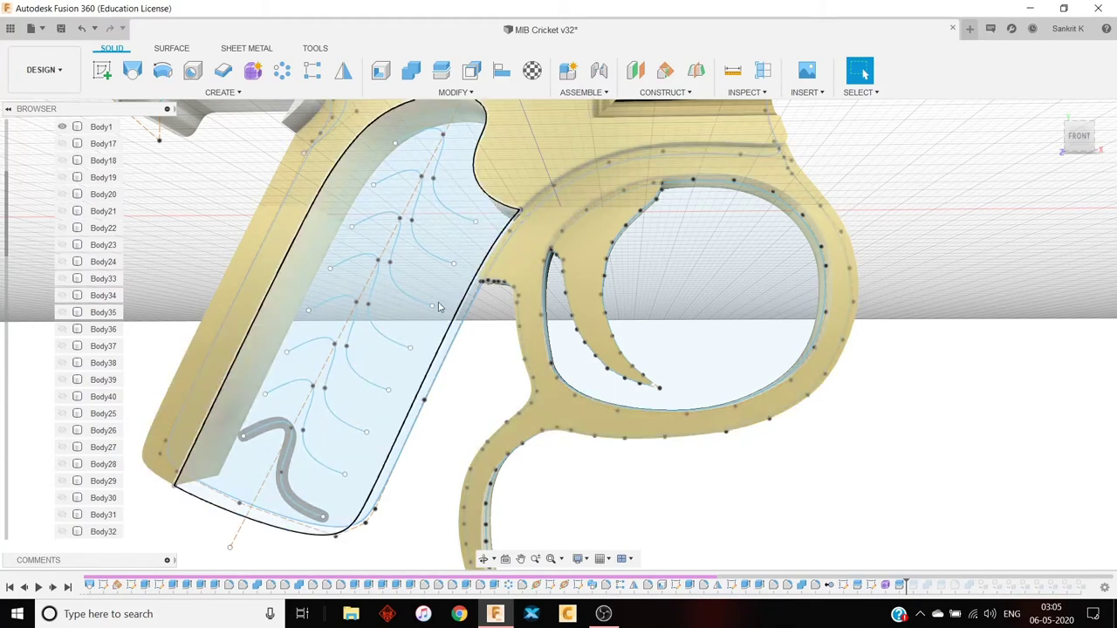
pyautogui.rightClick(913, 585)
pyautogui.click(940, 566)
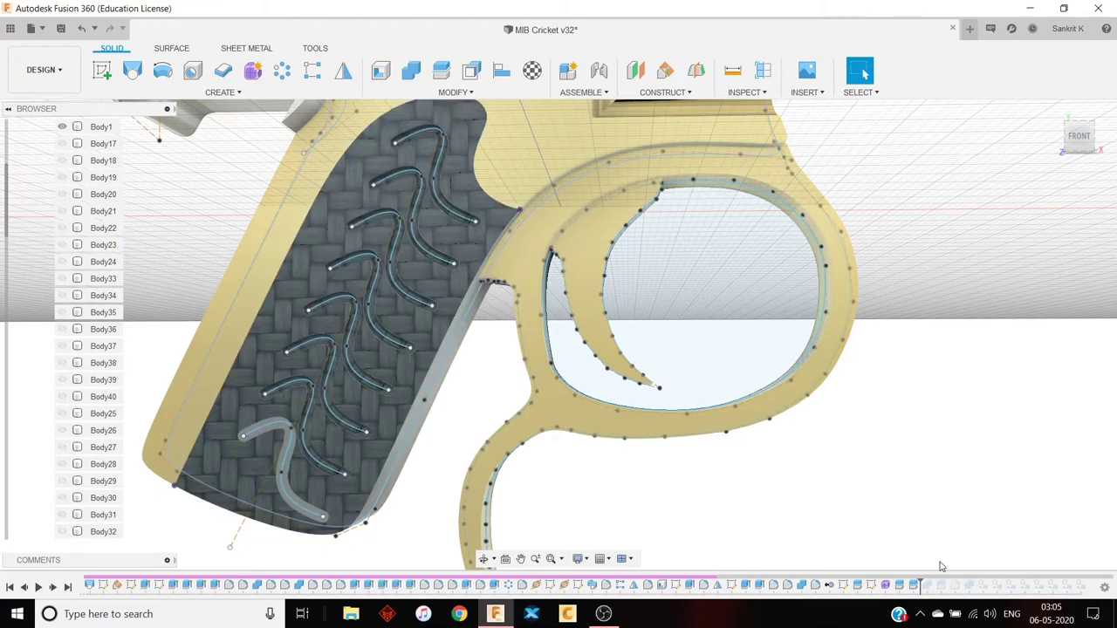
# Step: Examine the curved grooves cut along the sketch paths in the textured grip panel, including the rounded end of one groove
pyautogui.scroll(3, 399, 312)
pyautogui.keyDown('shift'); pyautogui.moveTo(399, 313); pyautogui.dragTo(525, 426, button='middle'); pyautogui.keyUp('shift')
pyautogui.scroll(3, 351, 338)
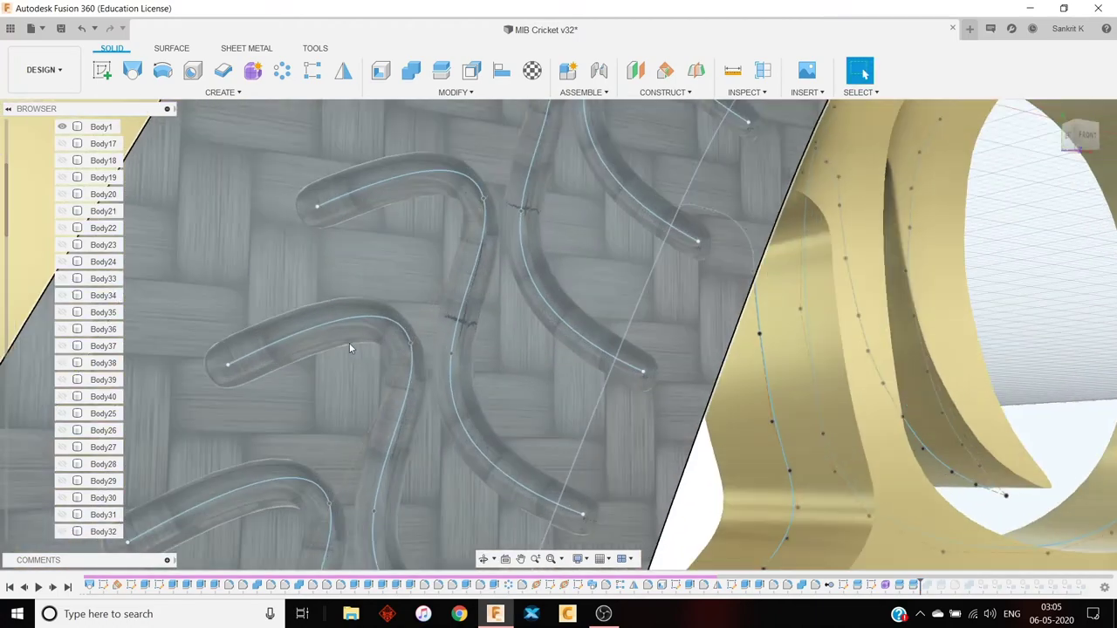
pyautogui.scroll(-2, 425, 336)
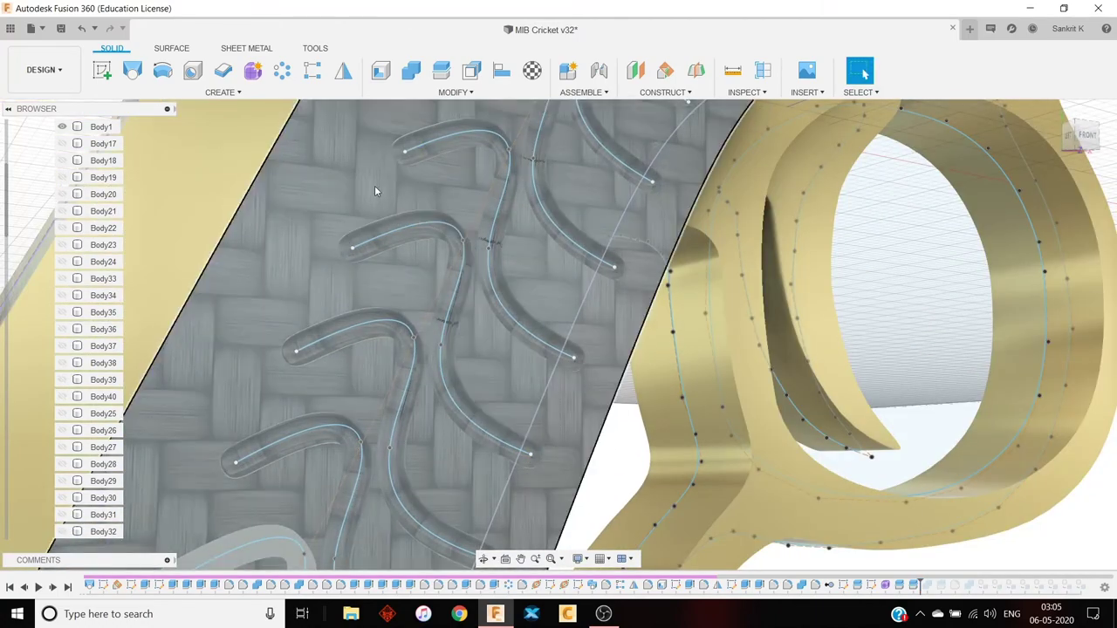
pyautogui.keyDown('shift'); pyautogui.moveTo(421, 269); pyautogui.dragTo(347, 211, button='middle'); pyautogui.keyUp('shift')
pyautogui.click(319, 257)
pyautogui.click(908, 281)
pyautogui.scroll(6, 361, 244)
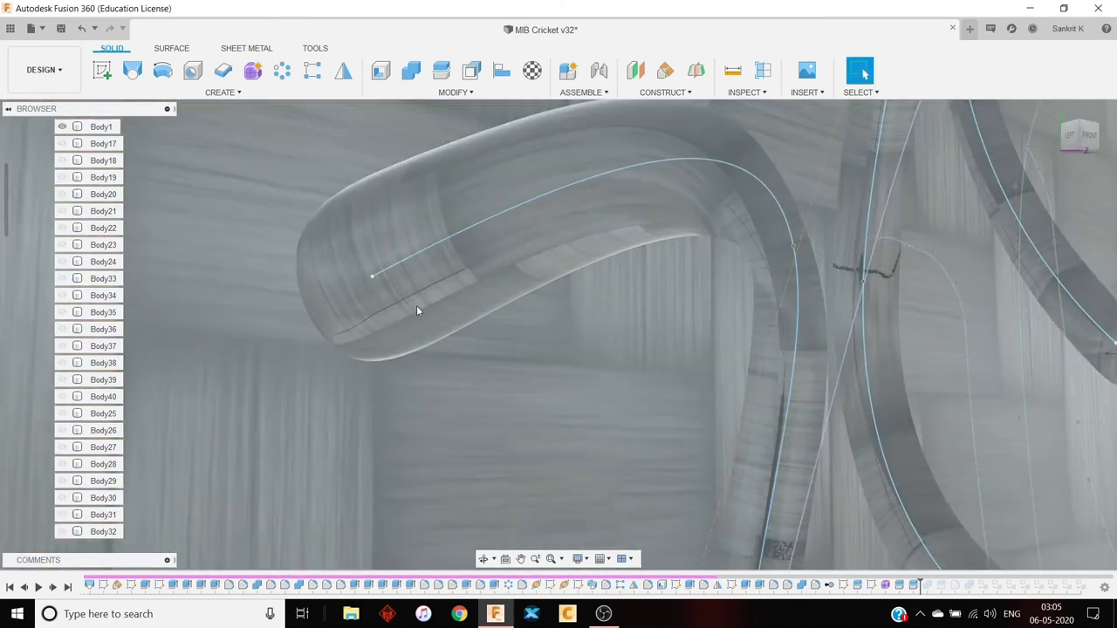
pyautogui.scroll(-6, 370, 311)
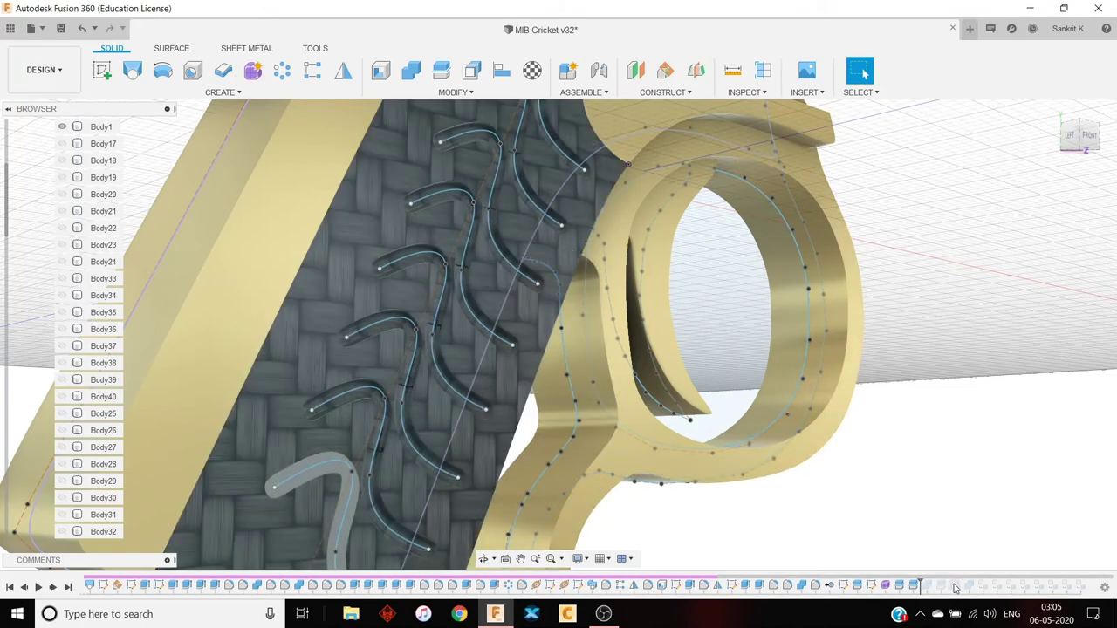
# Step: Inspect the grooved grip panel on the opposite side of the frame and the trigger area inside the guard
pyautogui.keyDown('shift'); pyautogui.moveTo(708, 374); pyautogui.dragTo(534, 396, button='middle'); pyautogui.keyUp('shift')
pyautogui.keyDown('shift'); pyautogui.moveTo(963, 244); pyautogui.dragTo(427, 402, button='middle'); pyautogui.keyUp('shift')
pyautogui.keyDown('shift'); pyautogui.moveTo(439, 274); pyautogui.dragTo(462, 238, button='middle'); pyautogui.keyUp('shift')
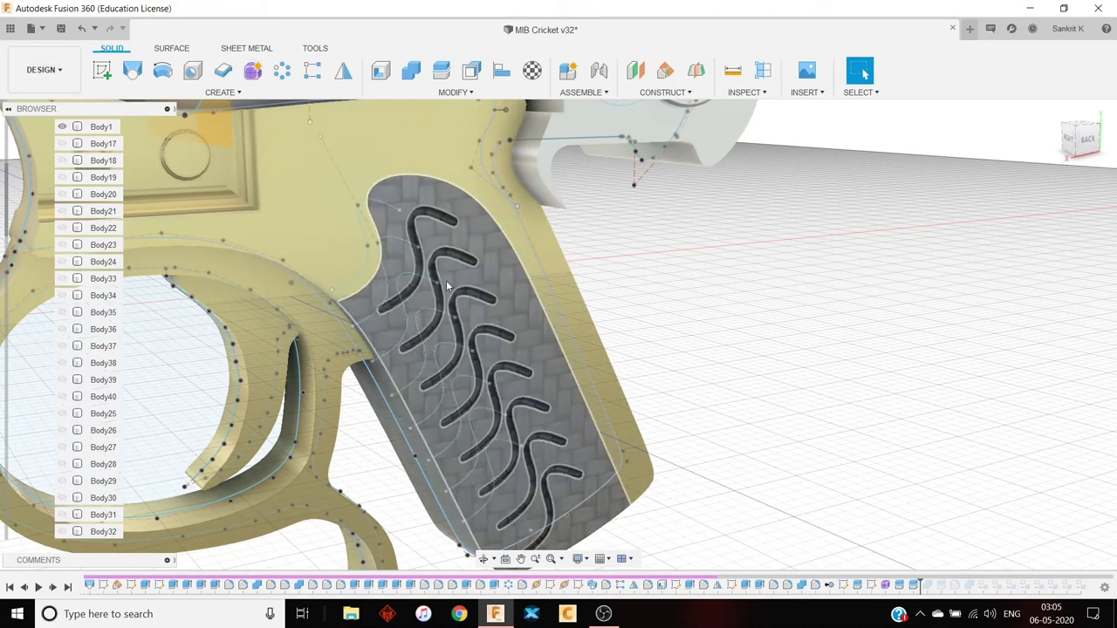
pyautogui.keyDown('shift'); pyautogui.moveTo(443, 262); pyautogui.dragTo(593, 427, button='middle'); pyautogui.keyUp('shift')
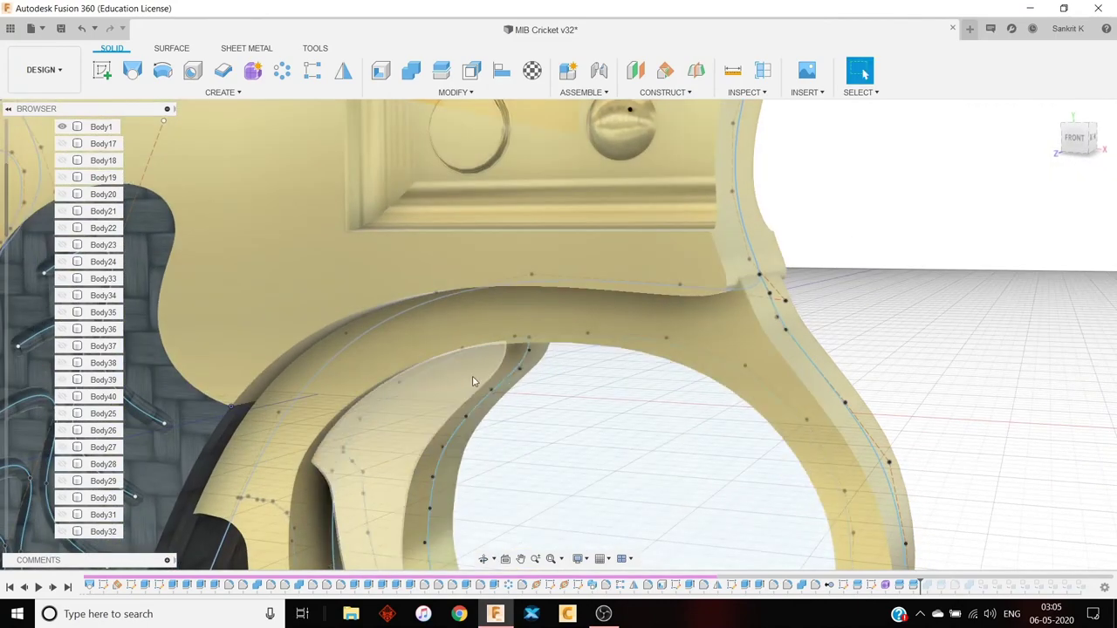
pyautogui.scroll(-2, 478, 379)
pyautogui.moveTo(604, 390); pyautogui.dragTo(841, 324, button='middle')
pyautogui.scroll(-1, 841, 323)
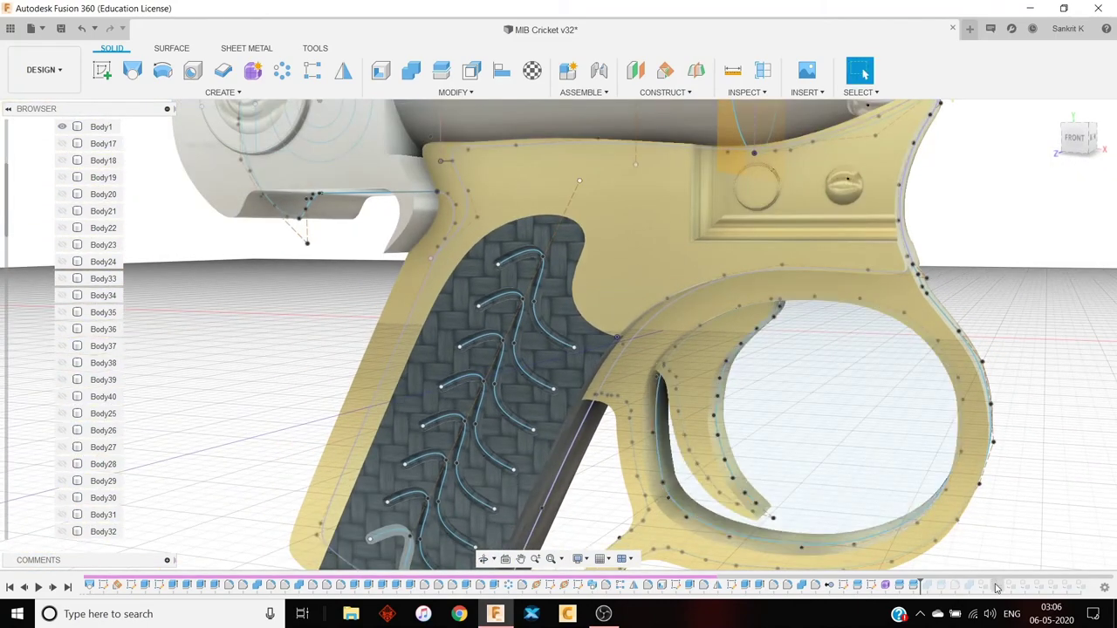
# Step: Roll the design history forward to the last feature before the component creation features, bringing in the separate trigger
pyautogui.rightClick(969, 587)
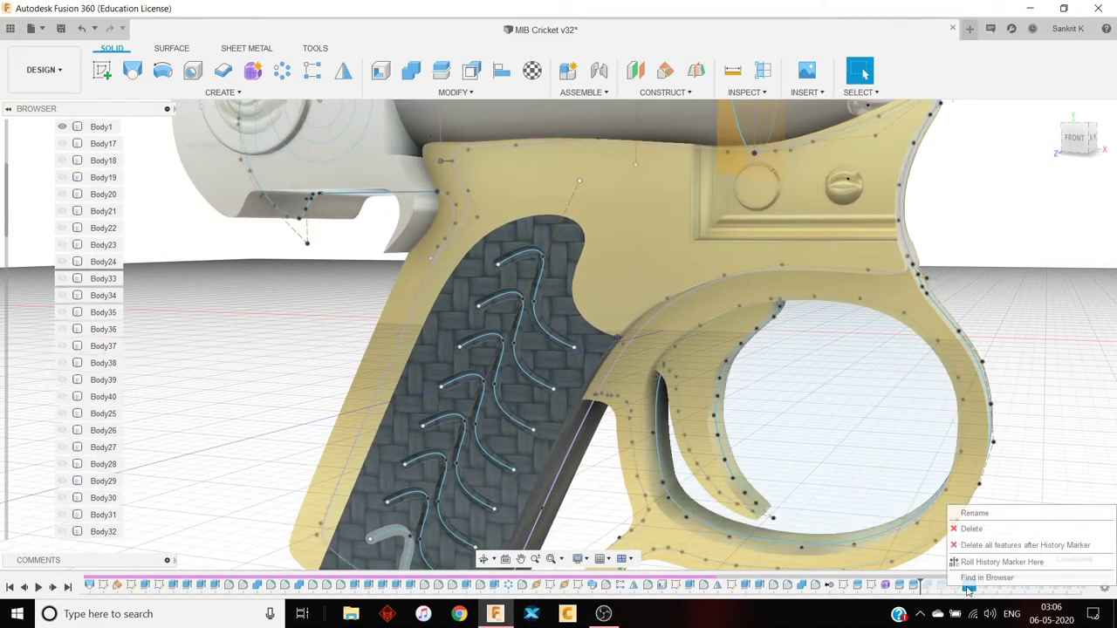
pyautogui.click(1004, 564)
pyautogui.scroll(-5, 812, 314)
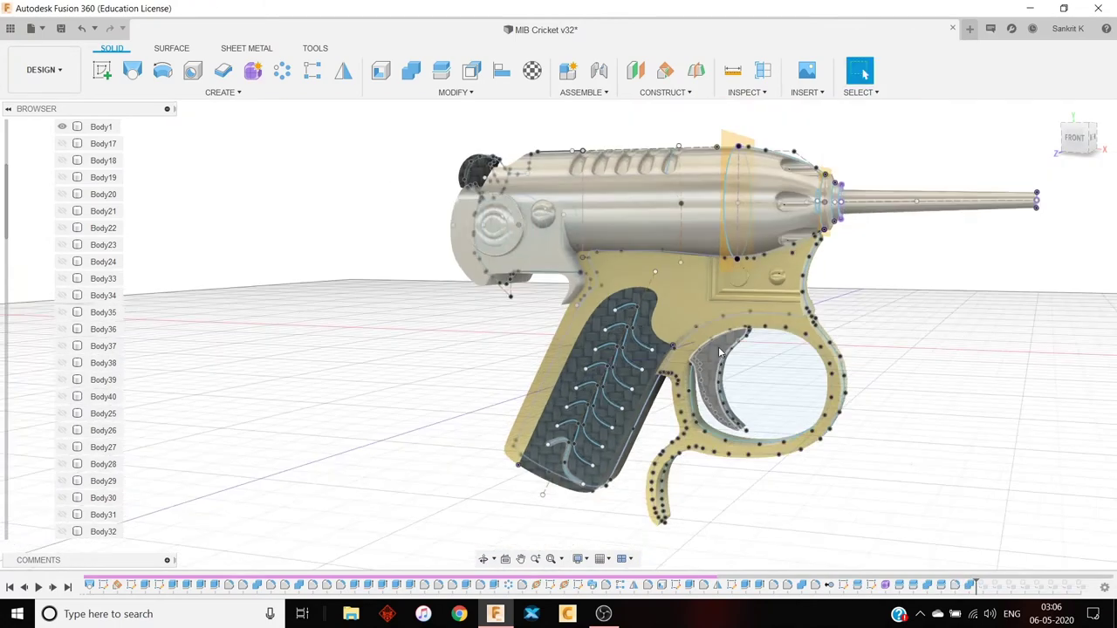
pyautogui.moveTo(816, 307); pyautogui.dragTo(608, 364, button='middle')
pyautogui.scroll(5, 262, 288)
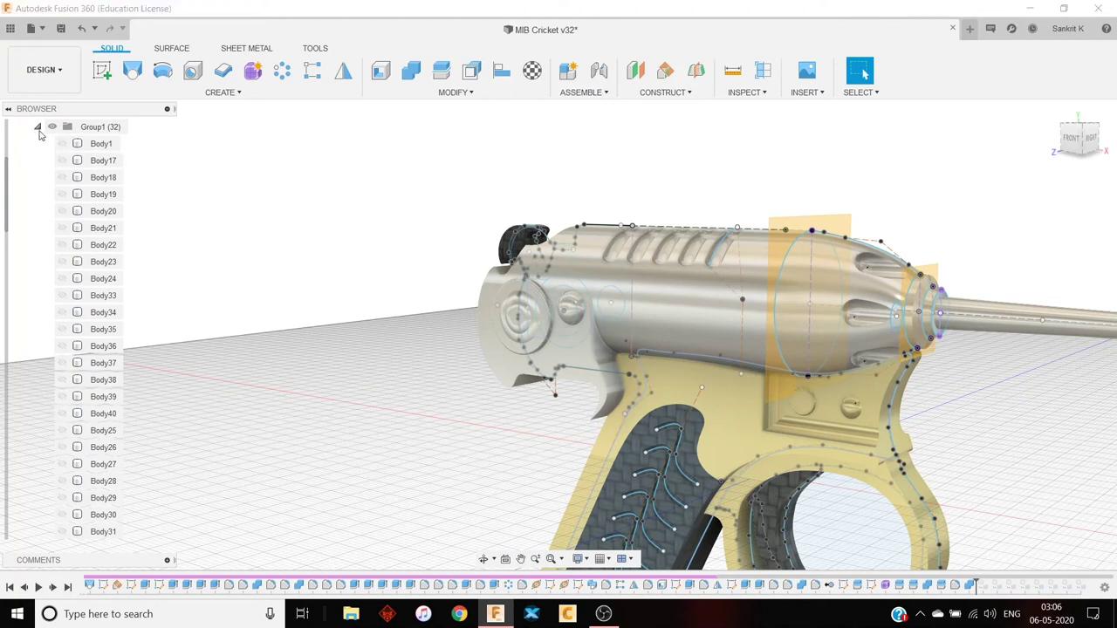
# Step: Hide the Group1 bodies, all sketches and the construction planes, and collapse their browser folders
pyautogui.click(38, 129)
pyautogui.click(52, 127)
pyautogui.scroll(1, 43, 139)
pyautogui.click(42, 150)
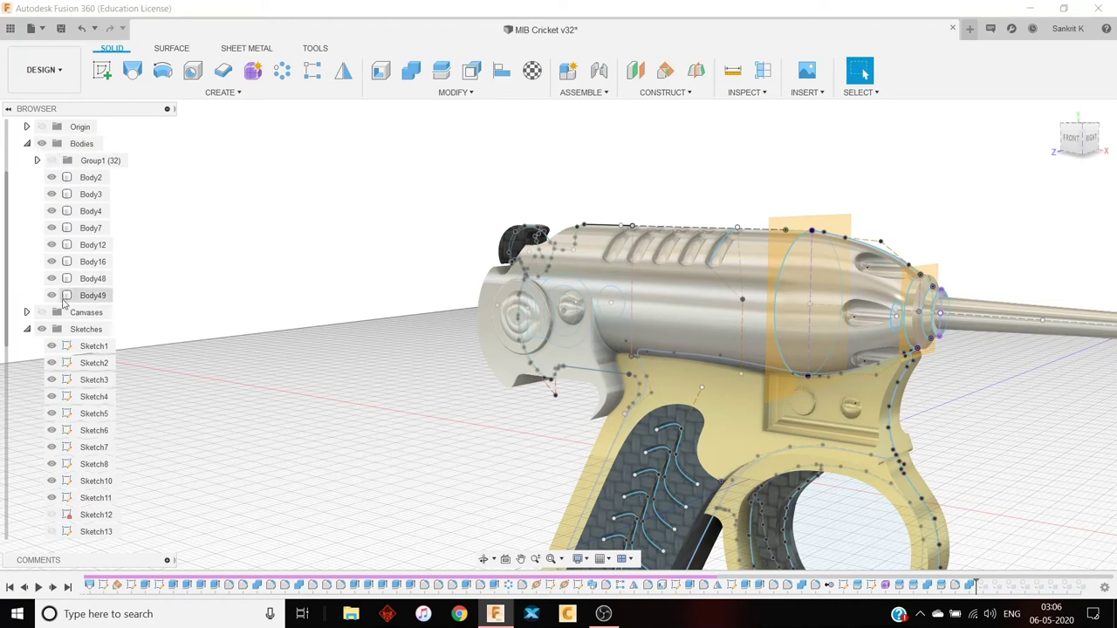
pyautogui.click(42, 329)
pyautogui.click(27, 330)
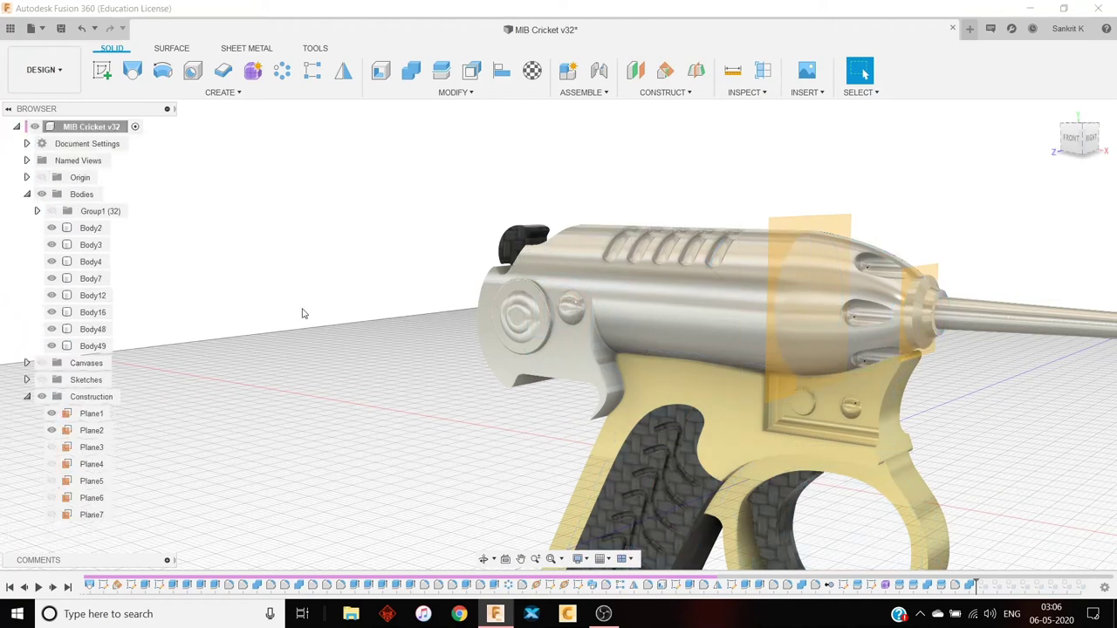
pyautogui.click(42, 396)
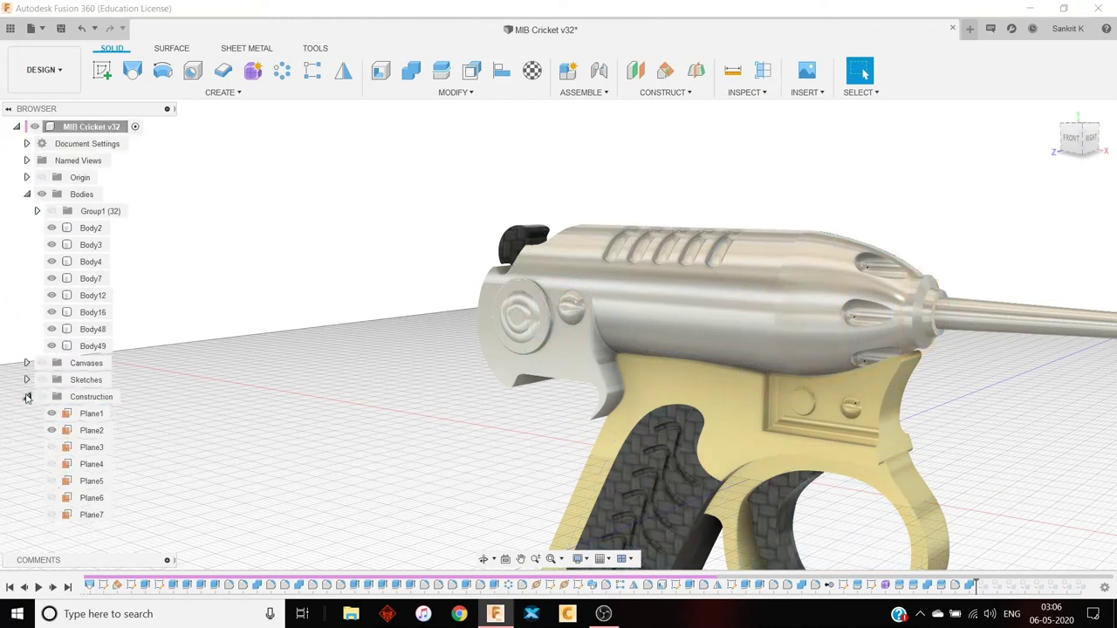
pyautogui.click(27, 396)
# Step: Point out the Create Components from Bodies command for Body2, the trigger guard body, with the whole model in view
pyautogui.scroll(-3, 373, 414)
pyautogui.scroll(-2, 373, 415)
pyautogui.moveTo(628, 493)
pyautogui.keyDown('shift'); pyautogui.mouseDown(button='middle')
pyautogui.moveTo(661, 482)
pyautogui.moveTo(624, 495)
pyautogui.mouseUp(button='middle'); pyautogui.keyUp('shift')
pyautogui.press('Escape')
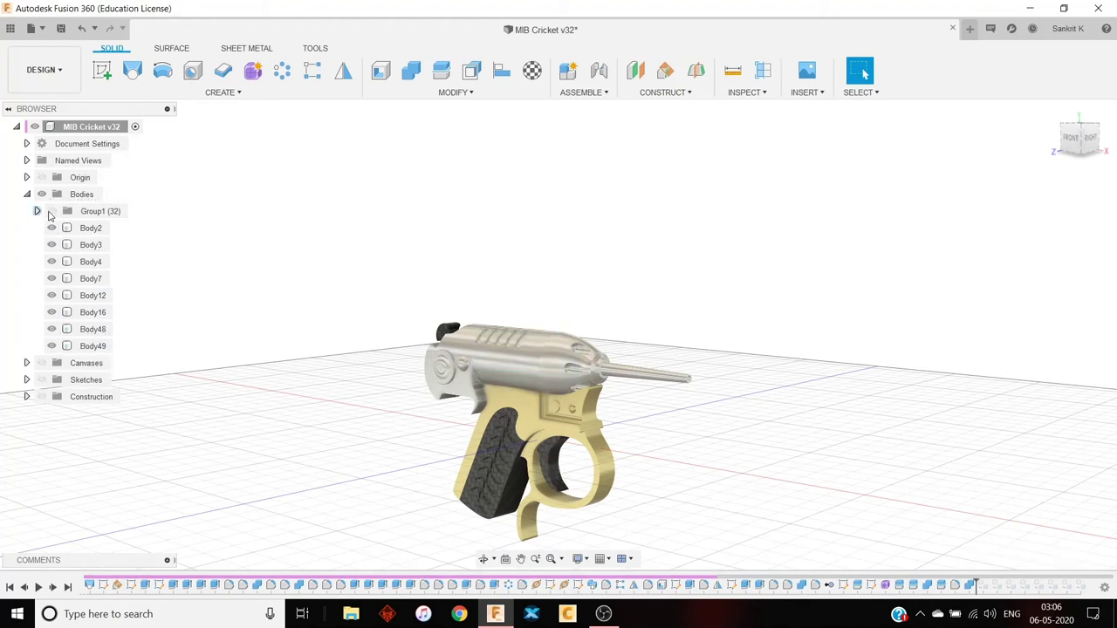
pyautogui.rightClick(93, 230)
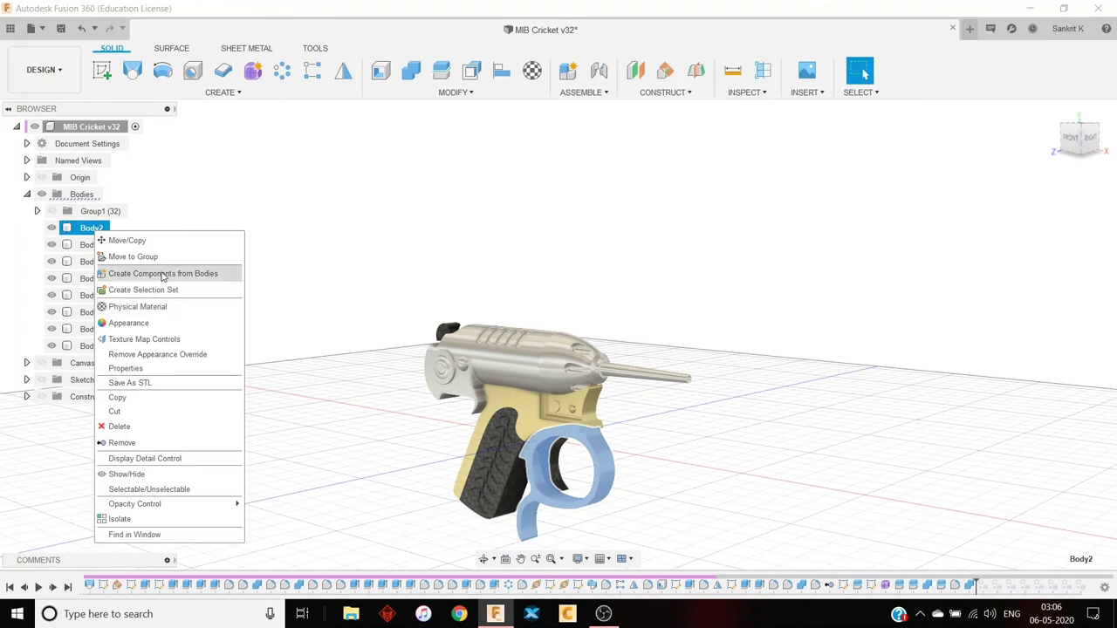
pyautogui.click(394, 240)
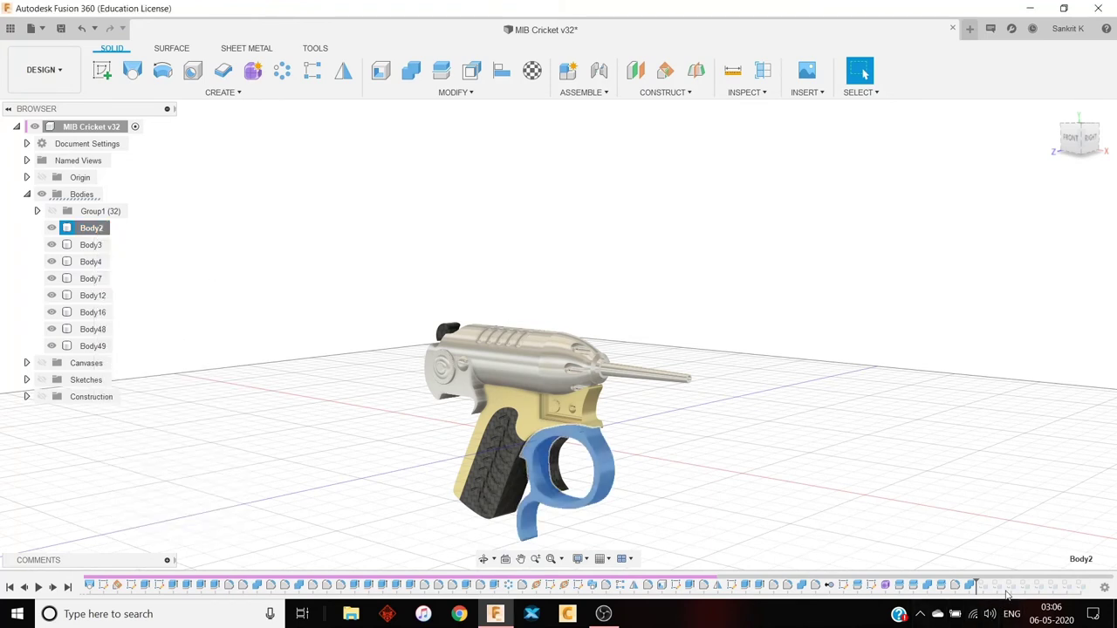
# Step: Roll the design history forward to the final feature so all bodies are converted to components
pyautogui.rightClick(1082, 587)
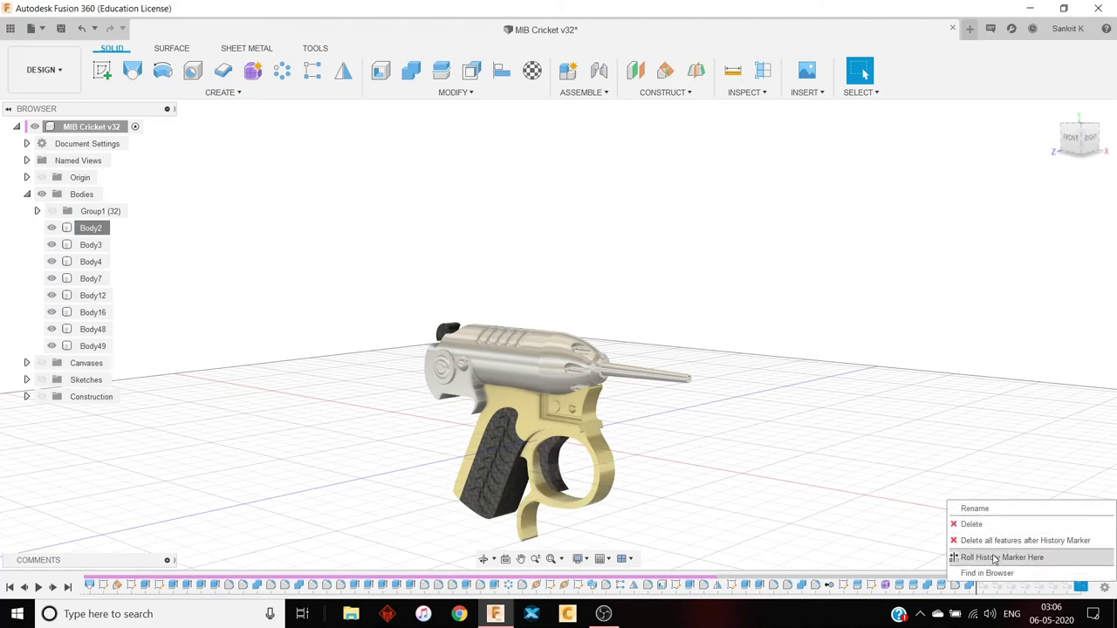
pyautogui.click(981, 555)
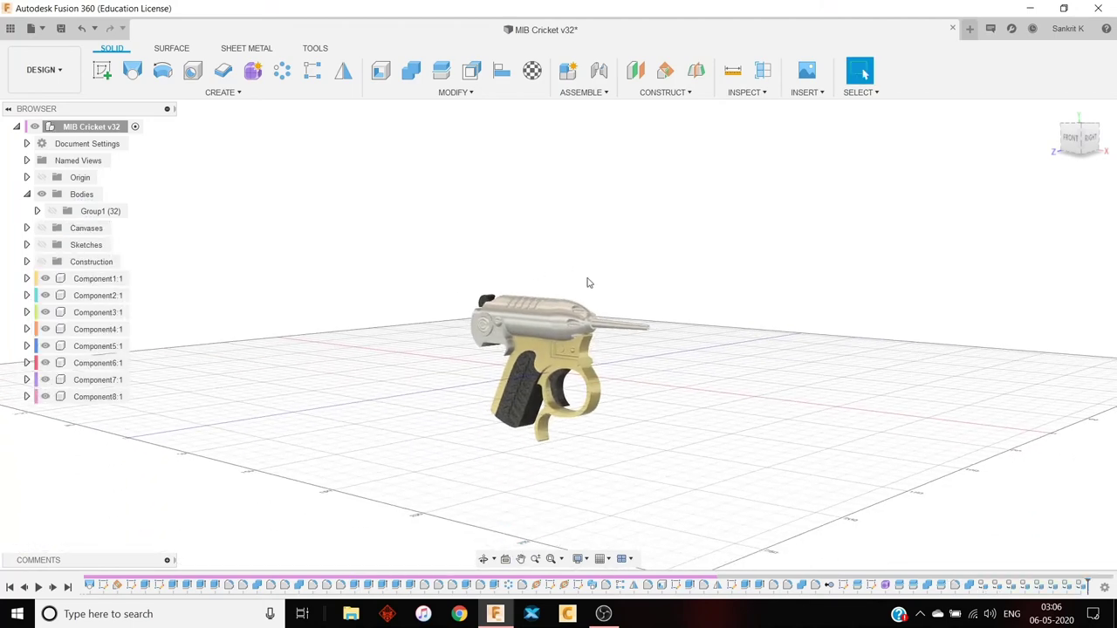
pyautogui.keyDown('shift'); pyautogui.moveTo(601, 299); pyautogui.dragTo(667, 338, button='middle'); pyautogui.keyUp('shift')
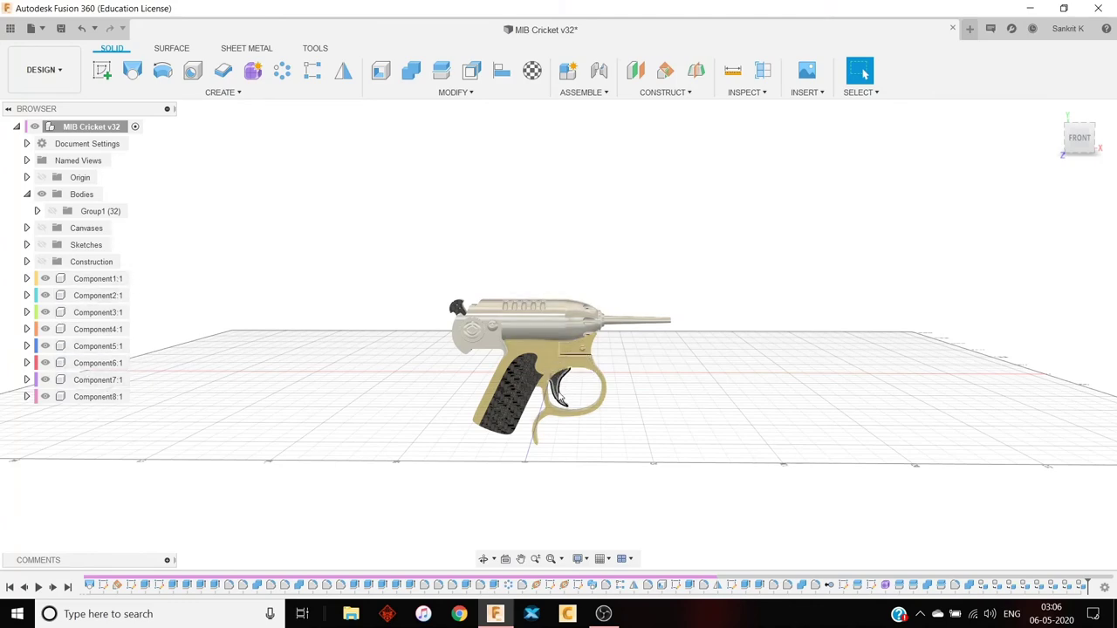
pyautogui.scroll(4, 637, 375)
pyautogui.moveTo(666, 347)
pyautogui.keyDown('shift'); pyautogui.mouseDown(button='middle')
pyautogui.moveTo(666, 366)
pyautogui.moveTo(678, 367)
pyautogui.moveTo(657, 359)
pyautogui.mouseUp(button='middle'); pyautogui.keyUp('shift')
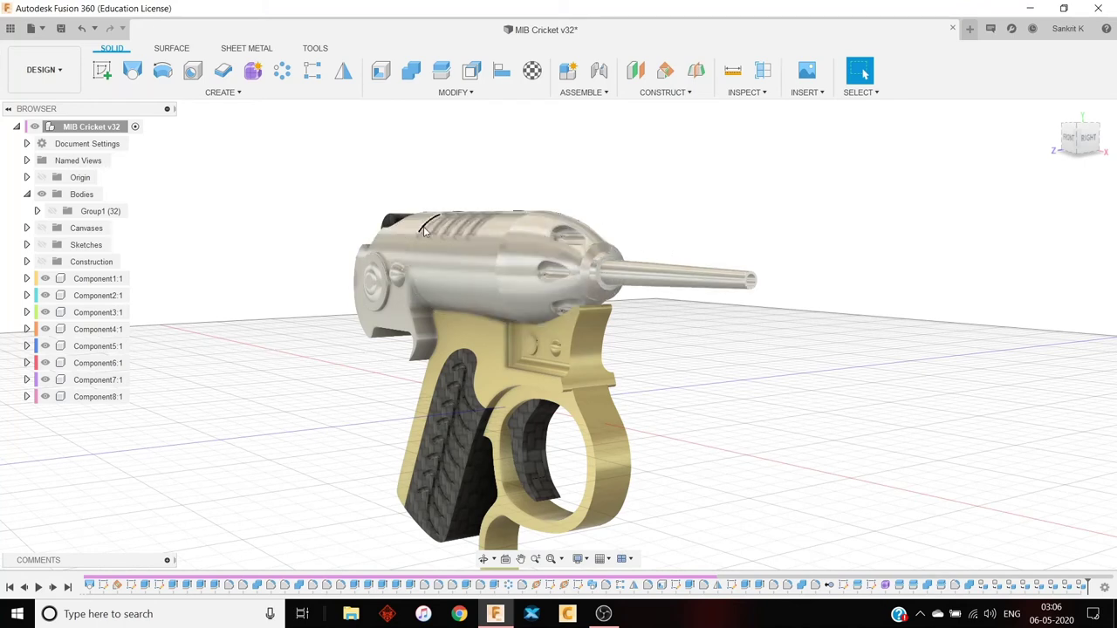
# Step: Examine the finished MIB Cricket model from the front, from above and from the muzzle side
pyautogui.keyDown('shift'); pyautogui.moveTo(755, 413); pyautogui.dragTo(783, 419, button='middle'); pyautogui.keyUp('shift')
pyautogui.scroll(-2, 265, 386)
pyautogui.keyDown('shift'); pyautogui.moveTo(266, 386); pyautogui.dragTo(763, 343, button='middle'); pyautogui.keyUp('shift')
pyautogui.middleClick(765, 344)
pyautogui.middleClick(765, 345)
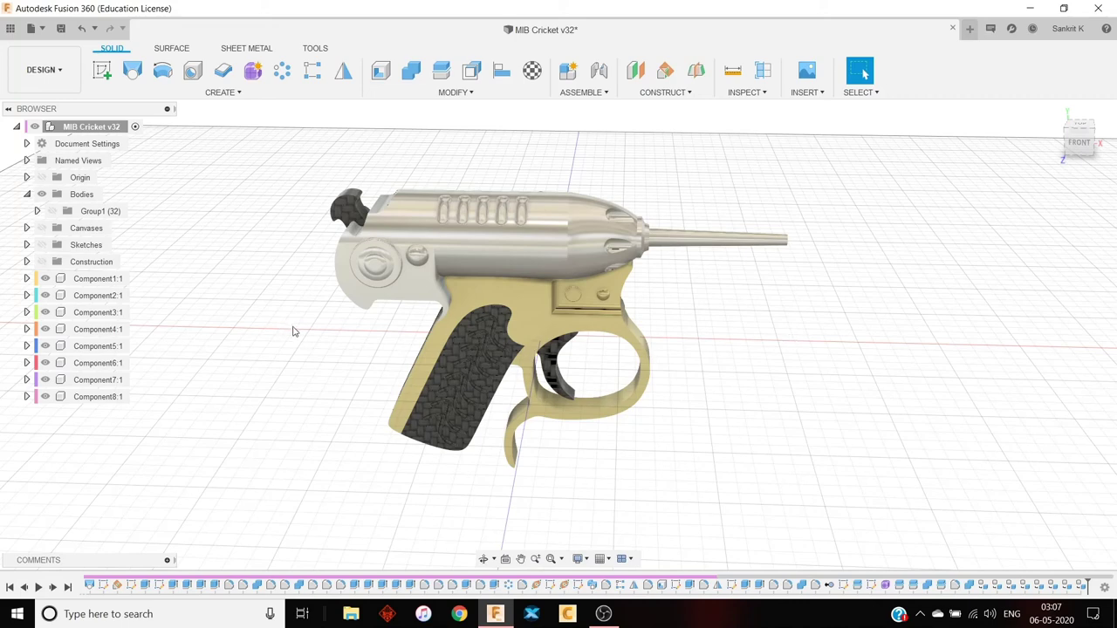
pyautogui.keyDown('shift'); pyautogui.moveTo(731, 328); pyautogui.dragTo(578, 273, button='middle'); pyautogui.keyUp('shift')
pyautogui.keyDown('shift'); pyautogui.moveTo(763, 285); pyautogui.dragTo(746, 267, button='middle'); pyautogui.keyUp('shift')
pyautogui.keyDown('shift'); pyautogui.moveTo(648, 239); pyautogui.dragTo(687, 245, button='middle'); pyautogui.keyUp('shift')
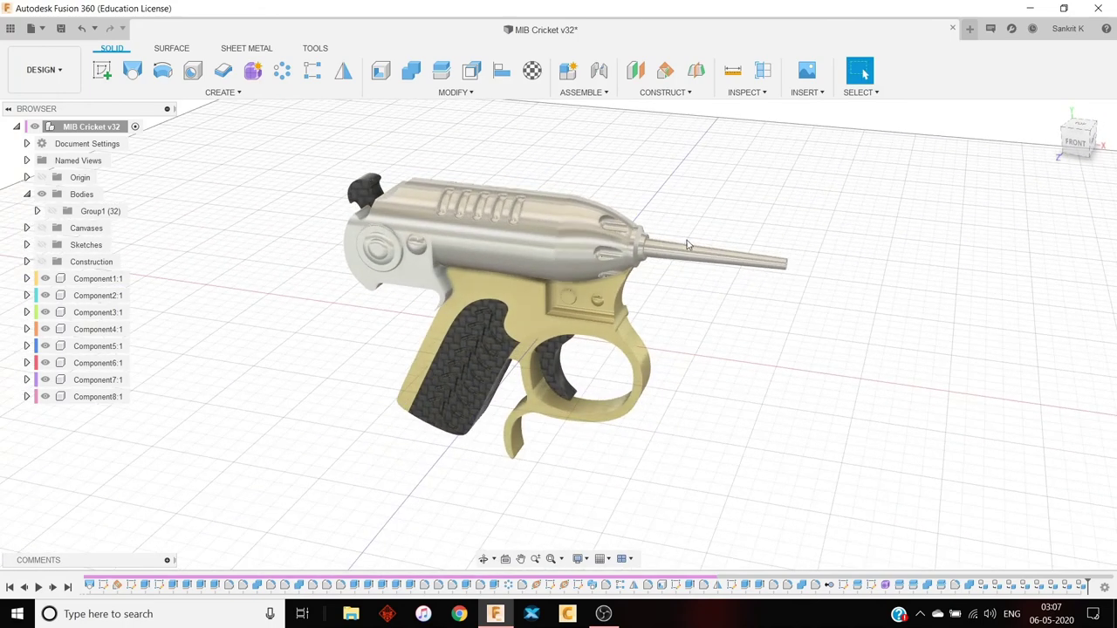
pyautogui.middleClick(377, 162)
pyautogui.middleClick(377, 162)
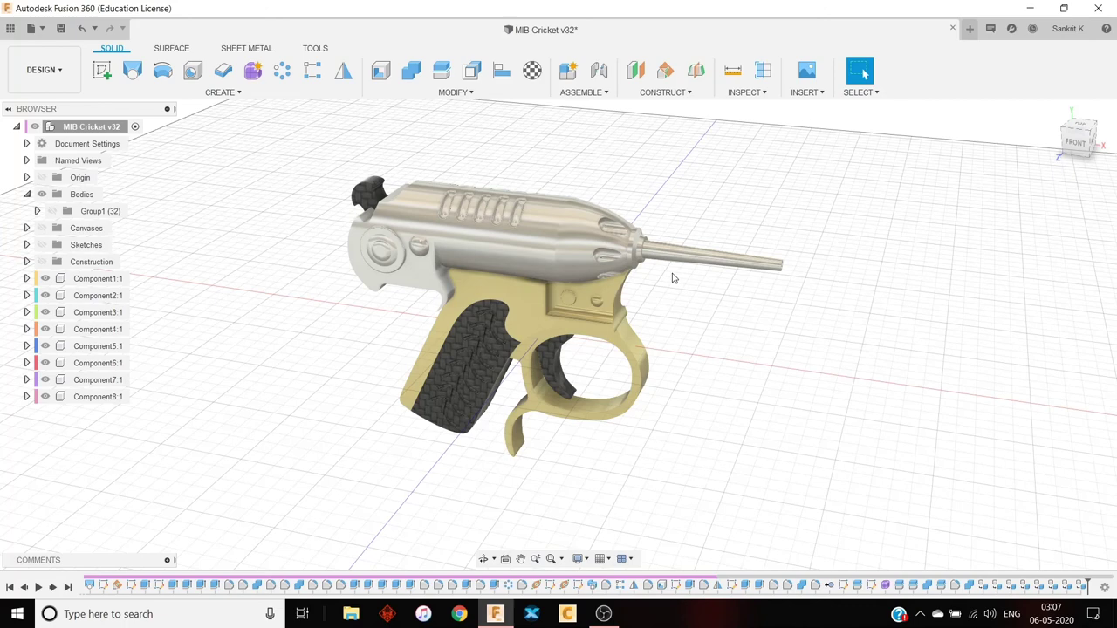
pyautogui.keyDown('shift'); pyautogui.moveTo(698, 302); pyautogui.dragTo(743, 326, button='middle'); pyautogui.keyUp('shift')
pyautogui.scroll(-1, 744, 326)
pyautogui.scroll(1, 509, 309)
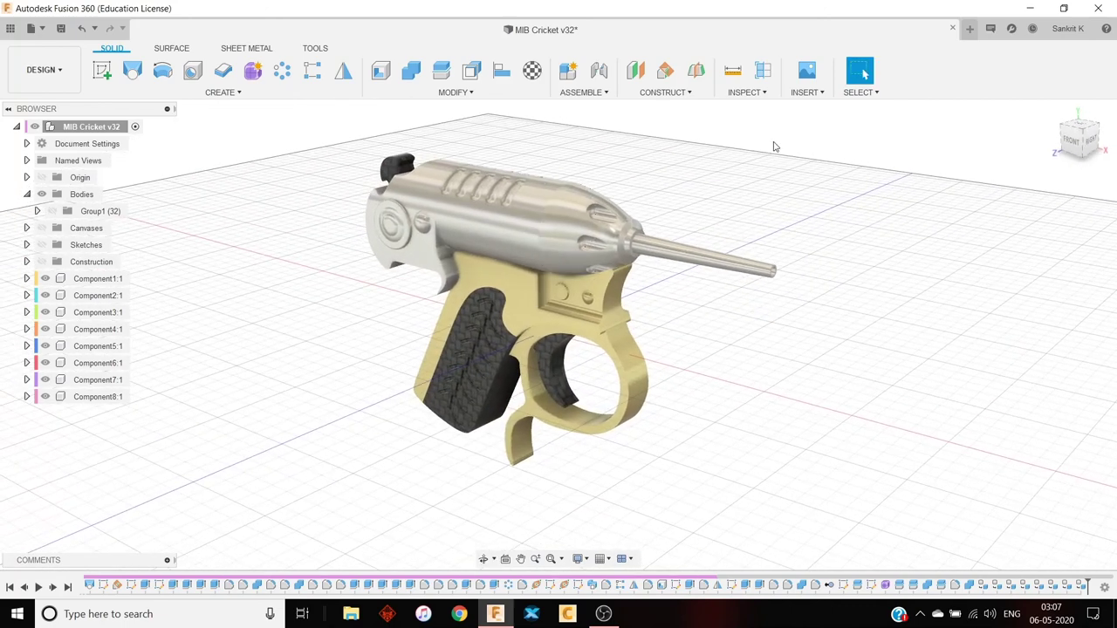